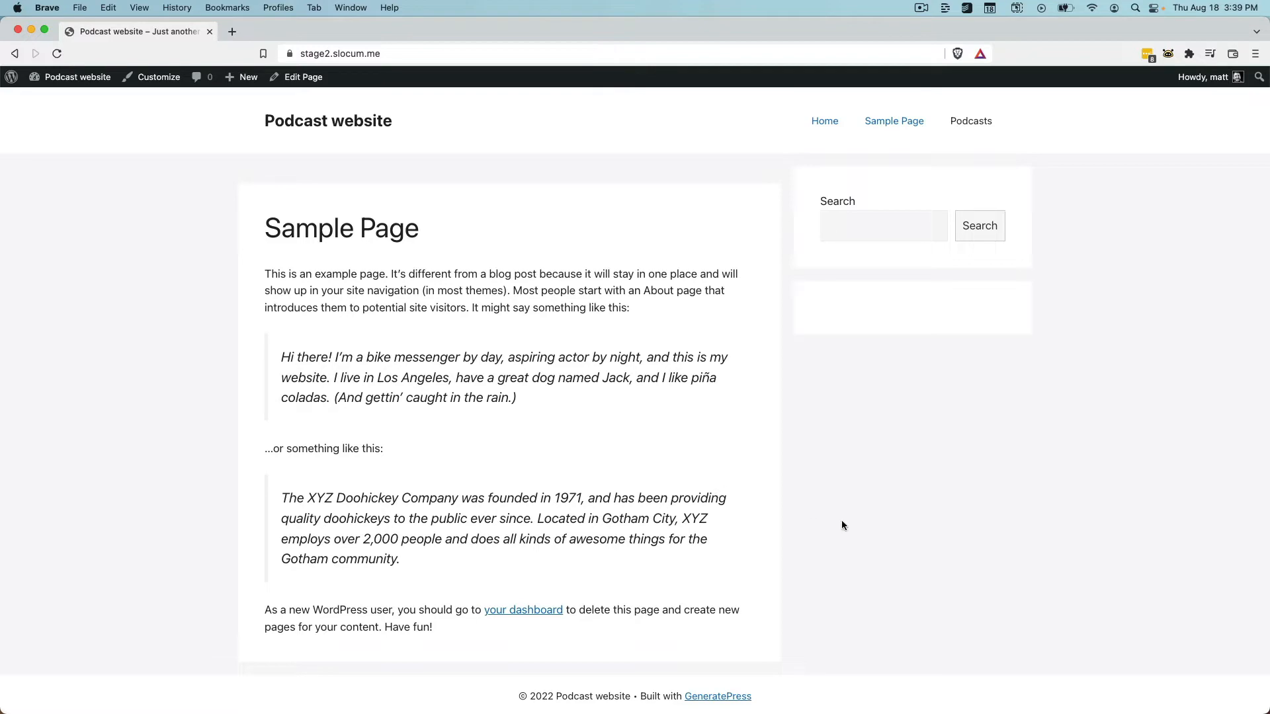
Step: Look through the site's Podcasts archive and view the newest episode's page before returning to the archive
click(971, 122)
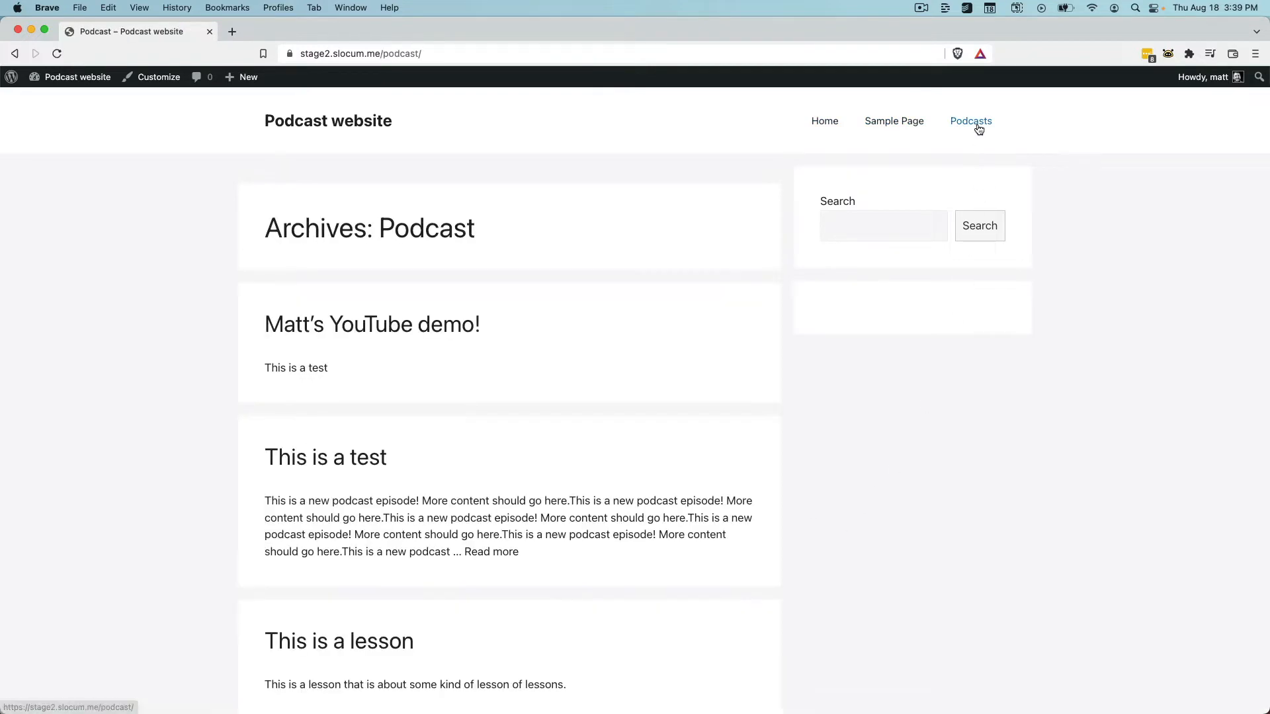
scroll(566, 314, down, 1)
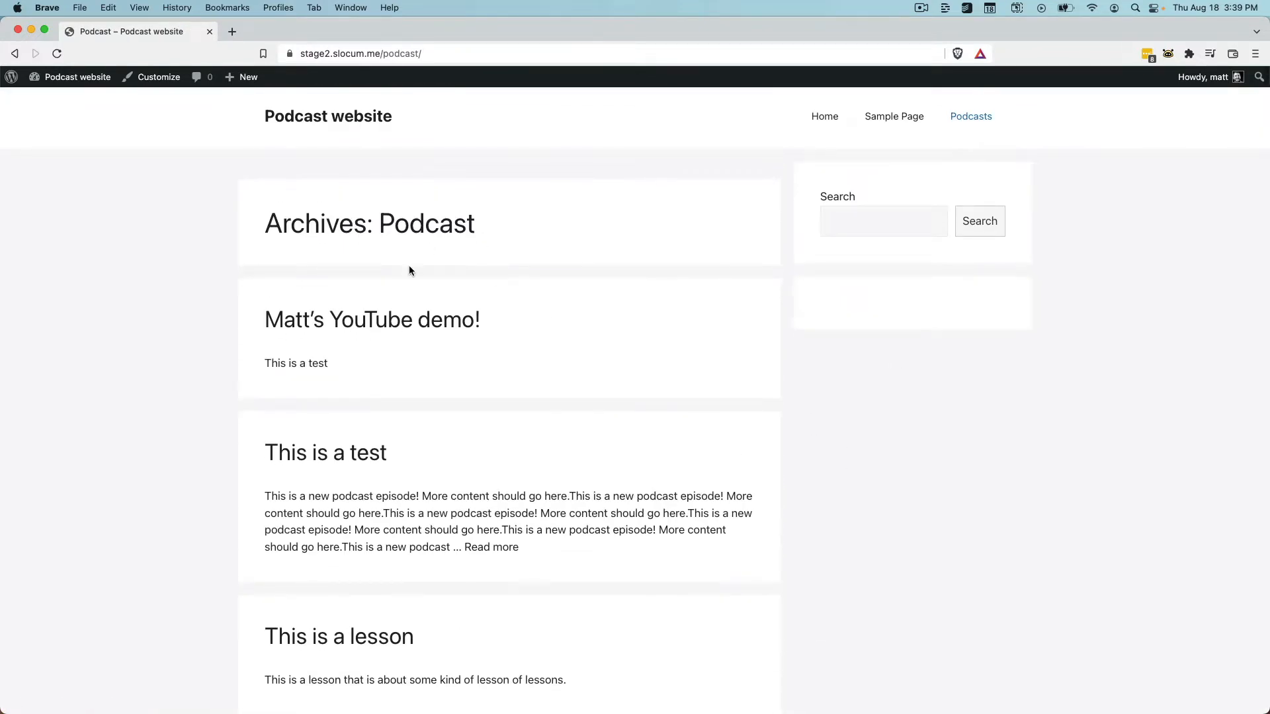
click(424, 320)
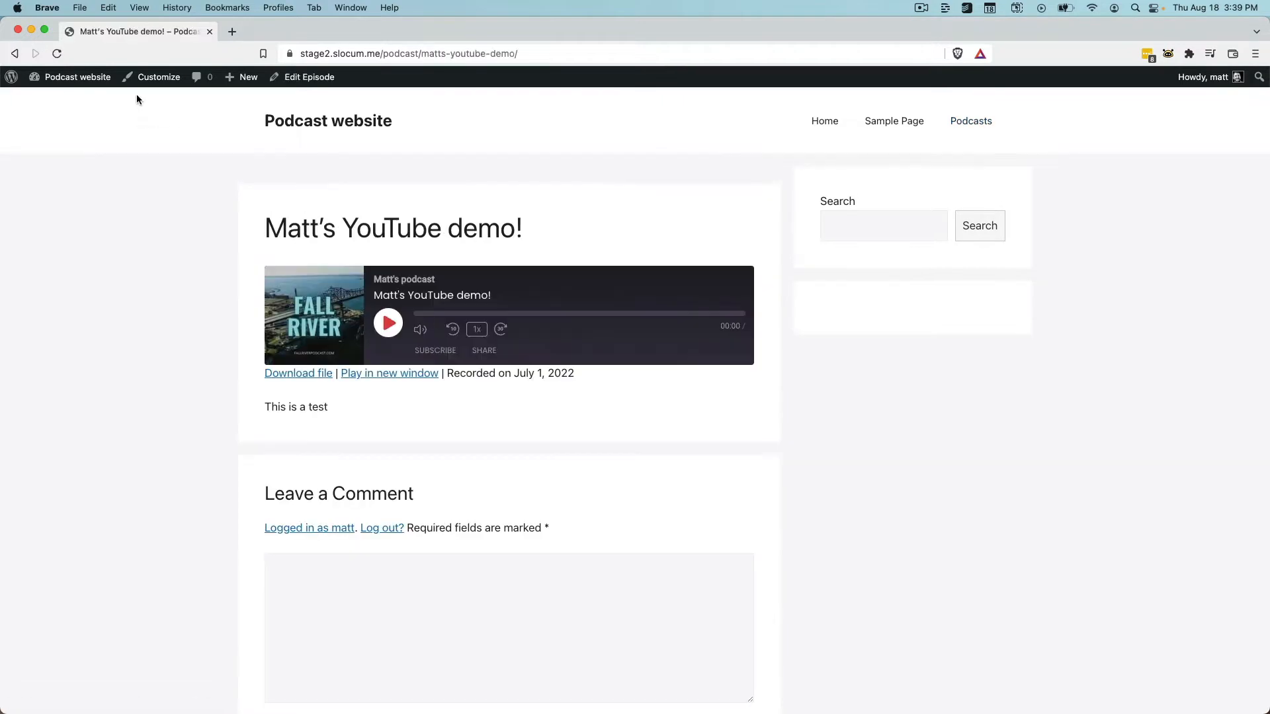
click(15, 52)
scroll(462, 381, down, 3)
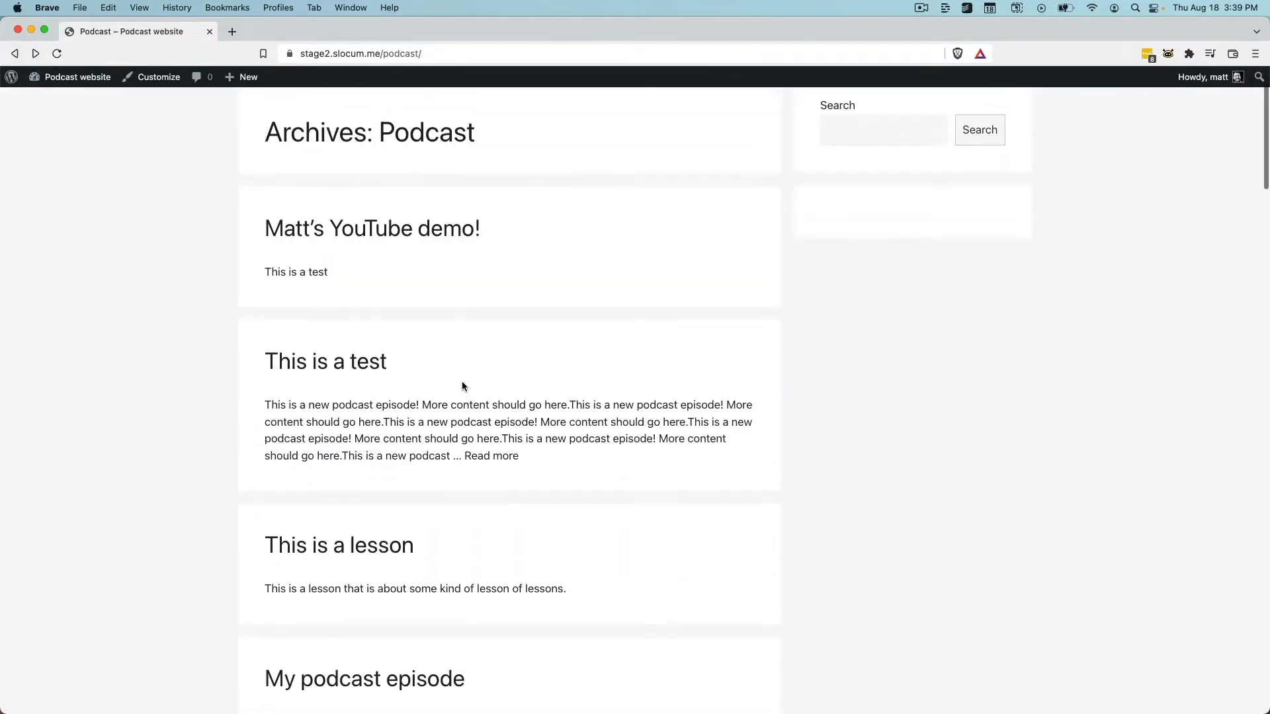
scroll(516, 385, up, 3)
scroll(668, 516, down, 4)
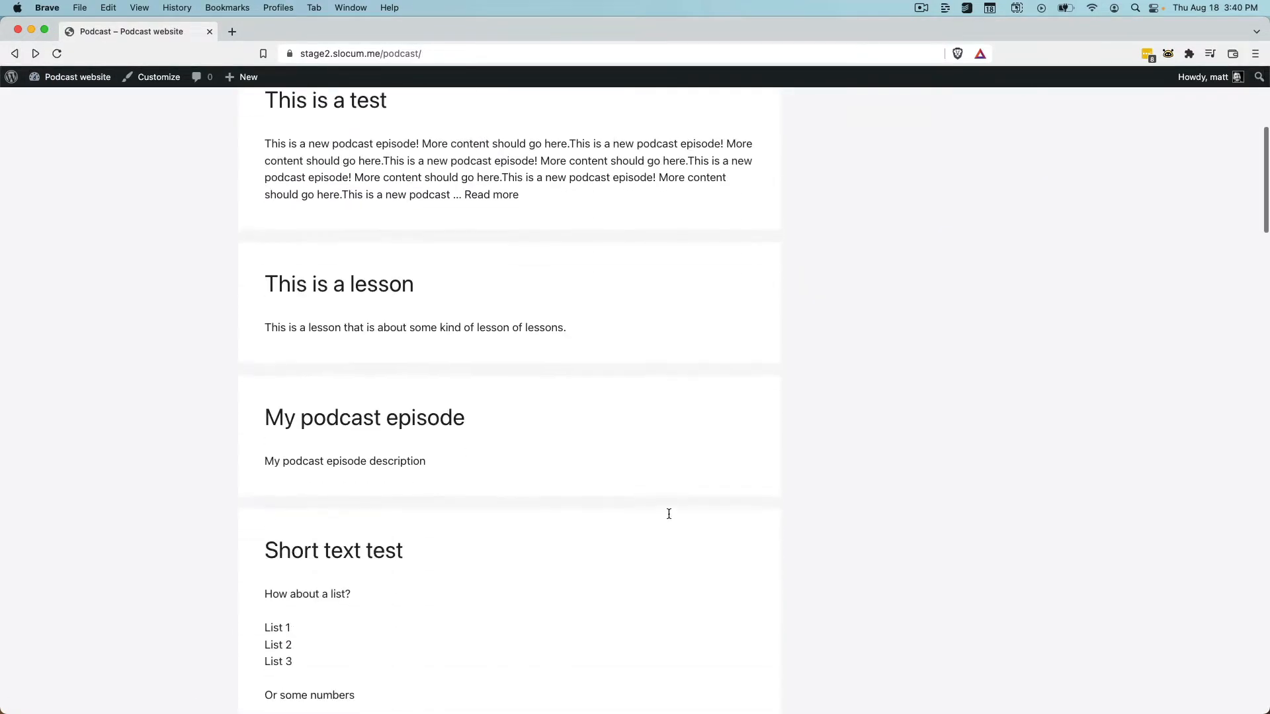
scroll(668, 518, up, 4)
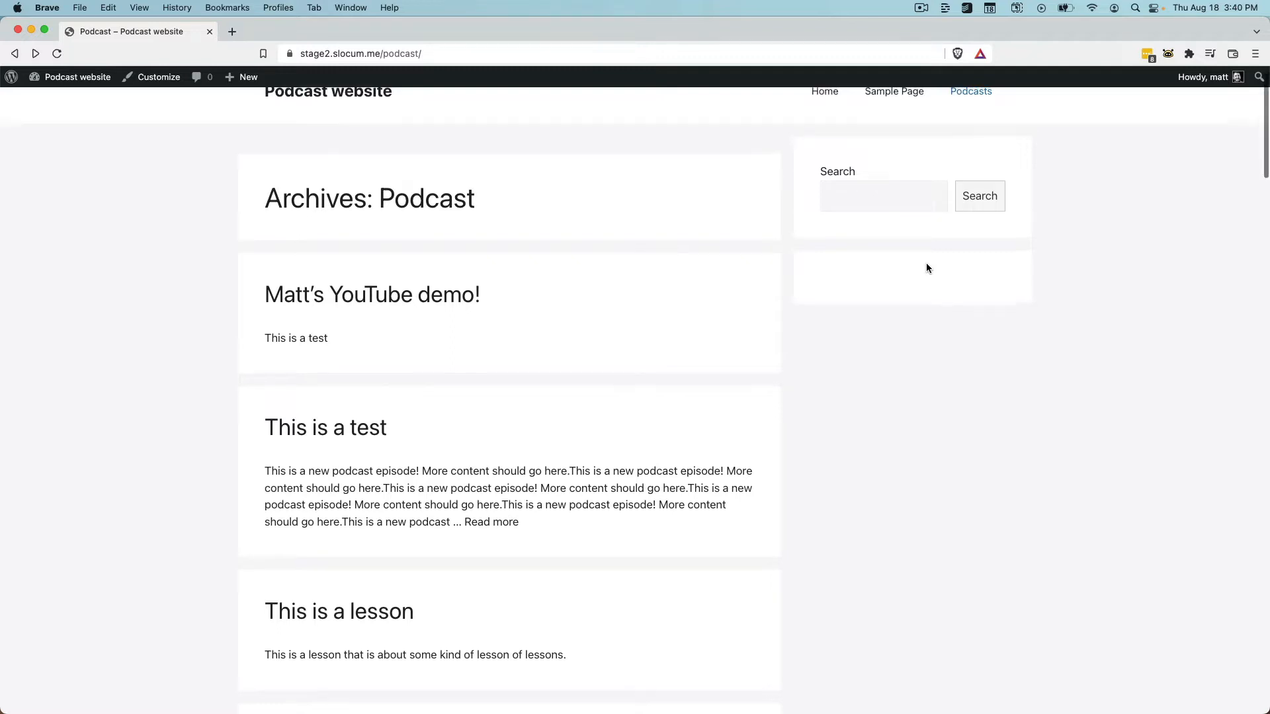
scroll(926, 268, up, 1)
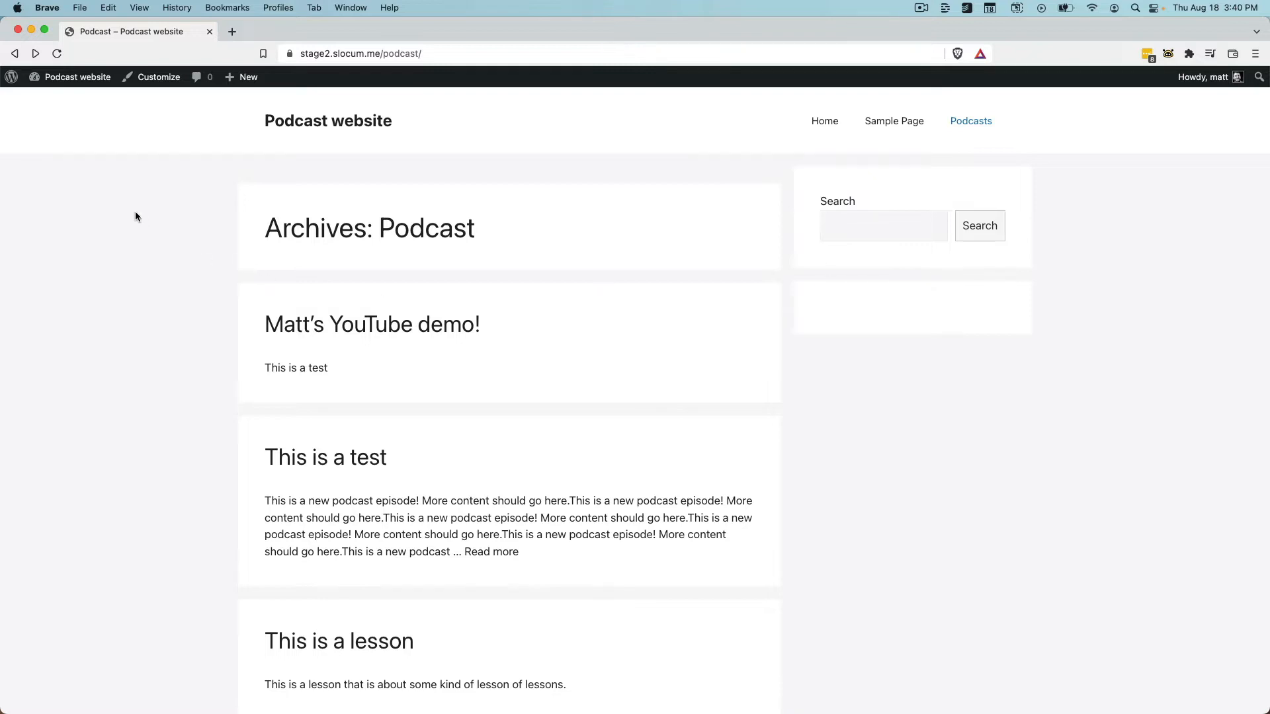
Step: Open the installed plugins list in the site's dashboard and review which plugins are active
click(81, 78)
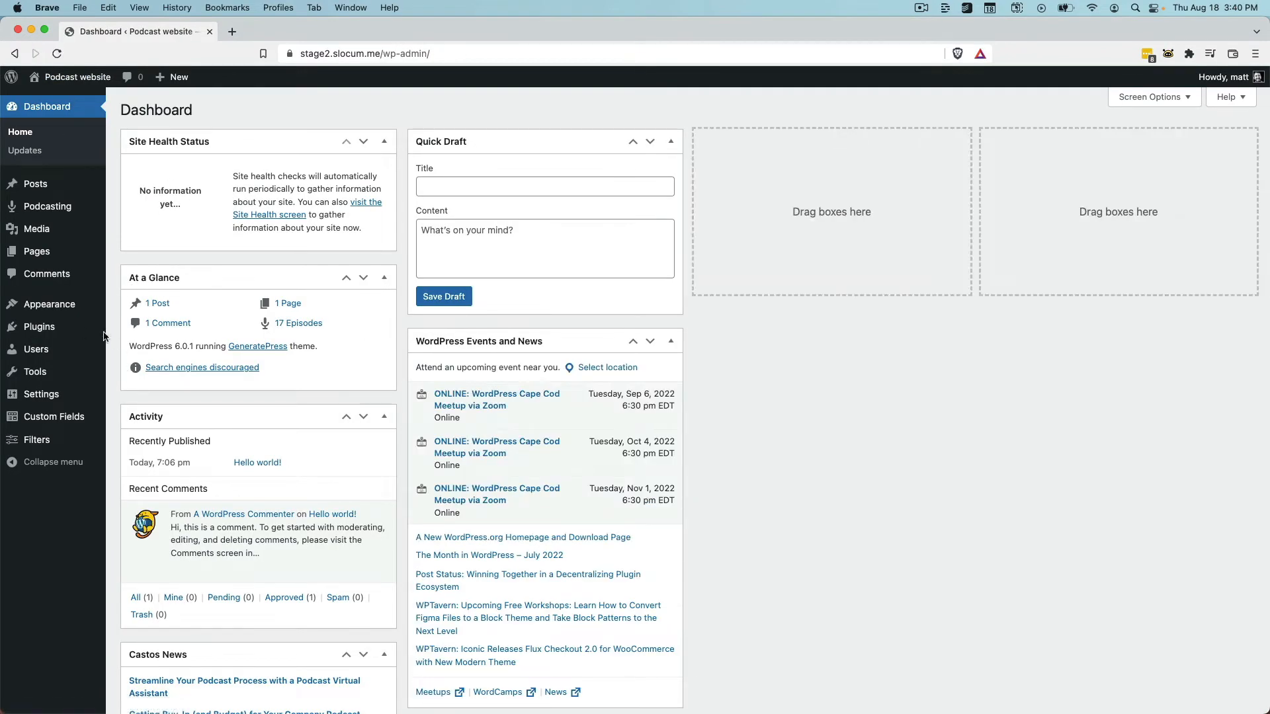
click(146, 325)
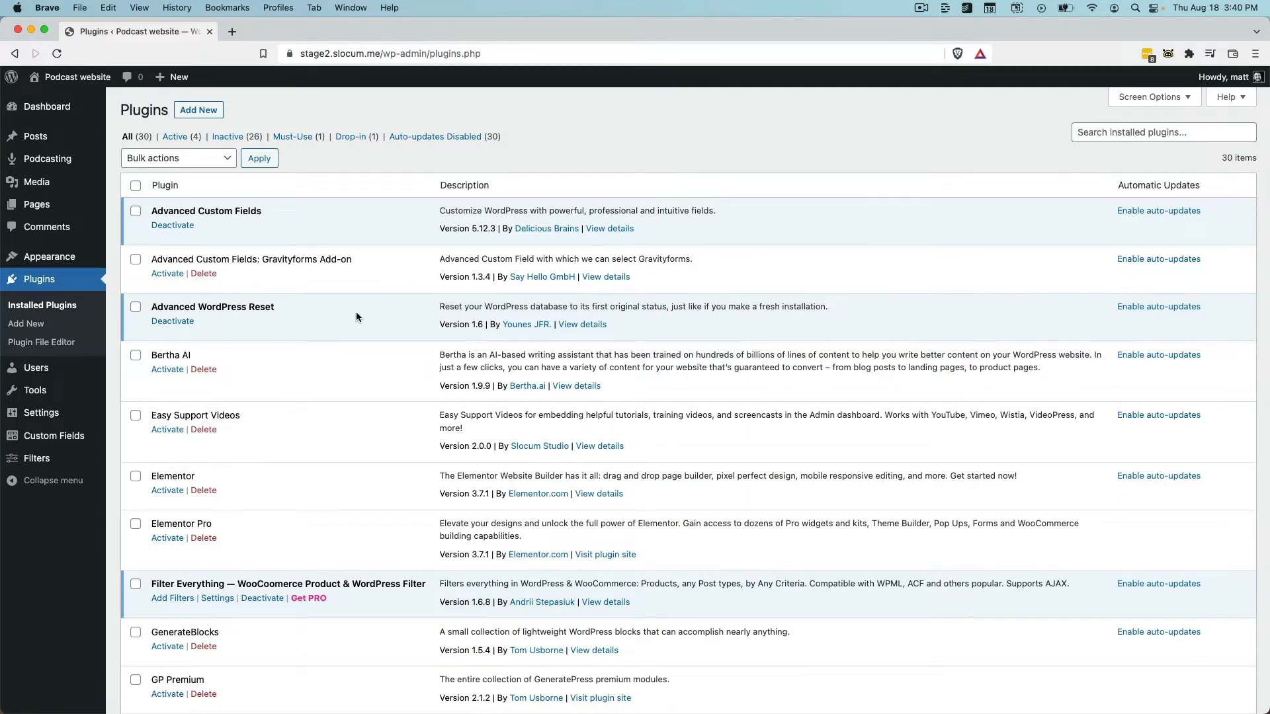
scroll(311, 367, down, 5)
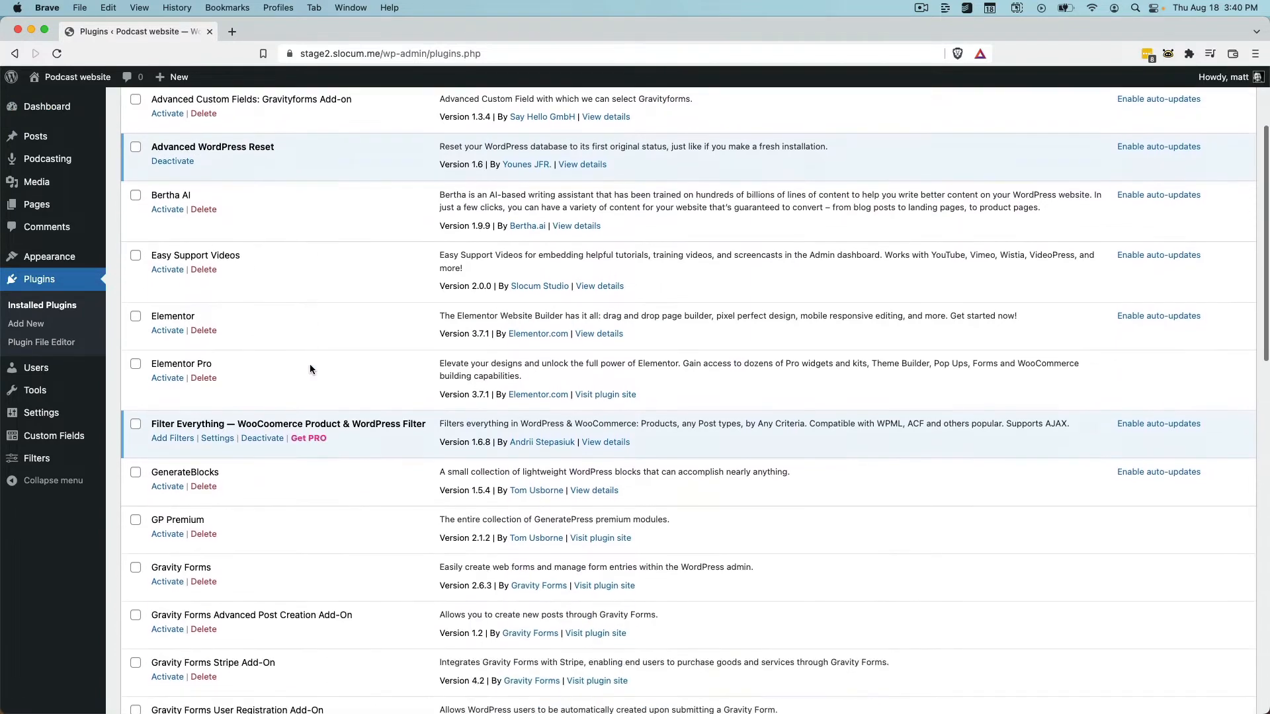
scroll(310, 363, down, 12)
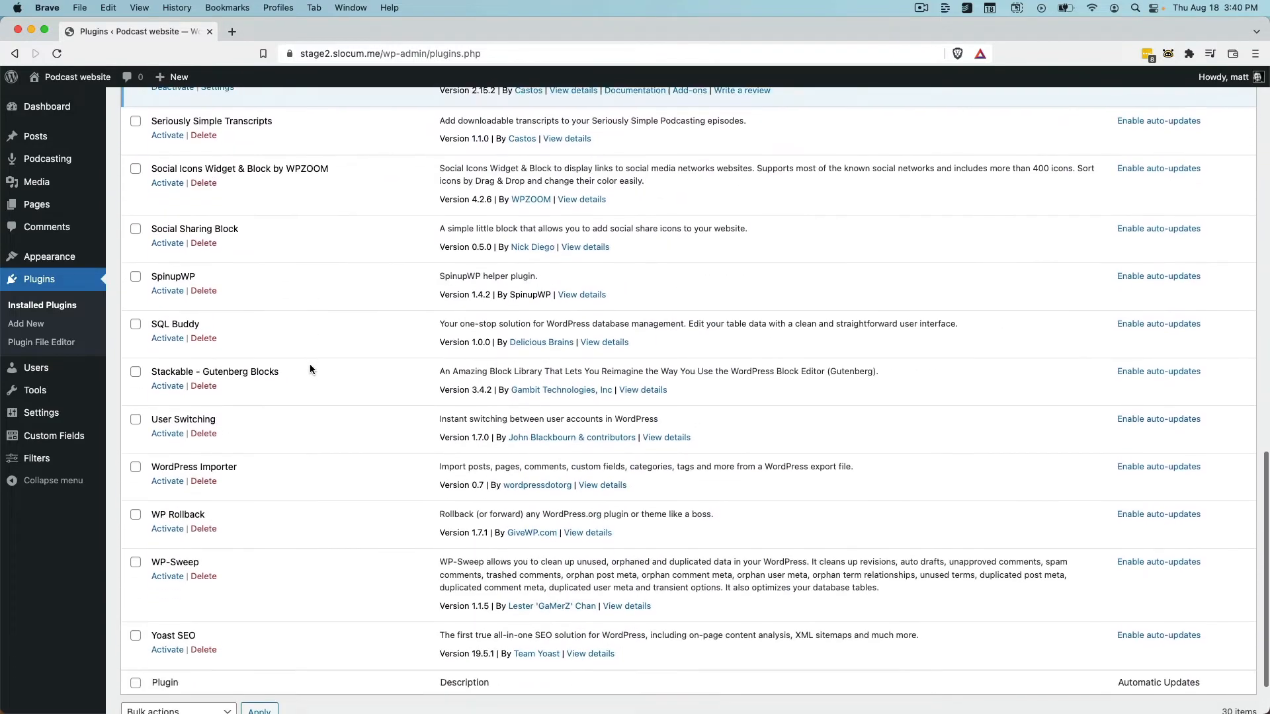
scroll(310, 363, up, 5)
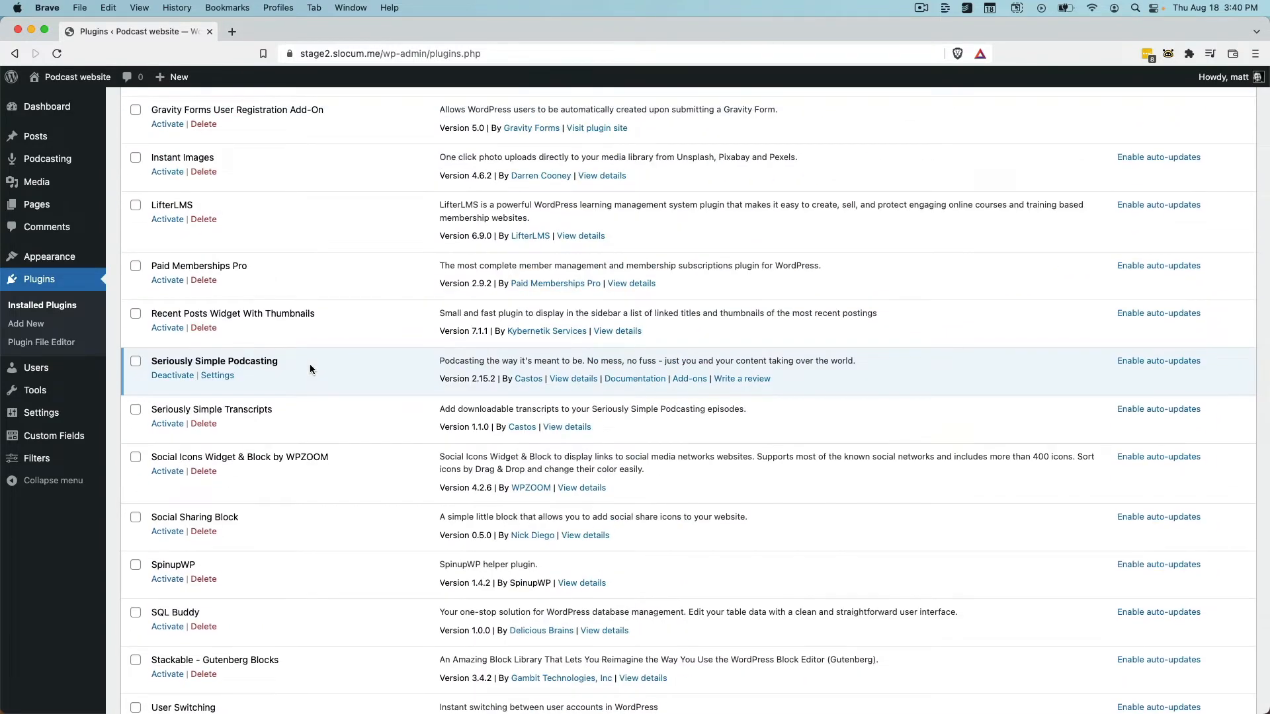
scroll(310, 364, up, 10)
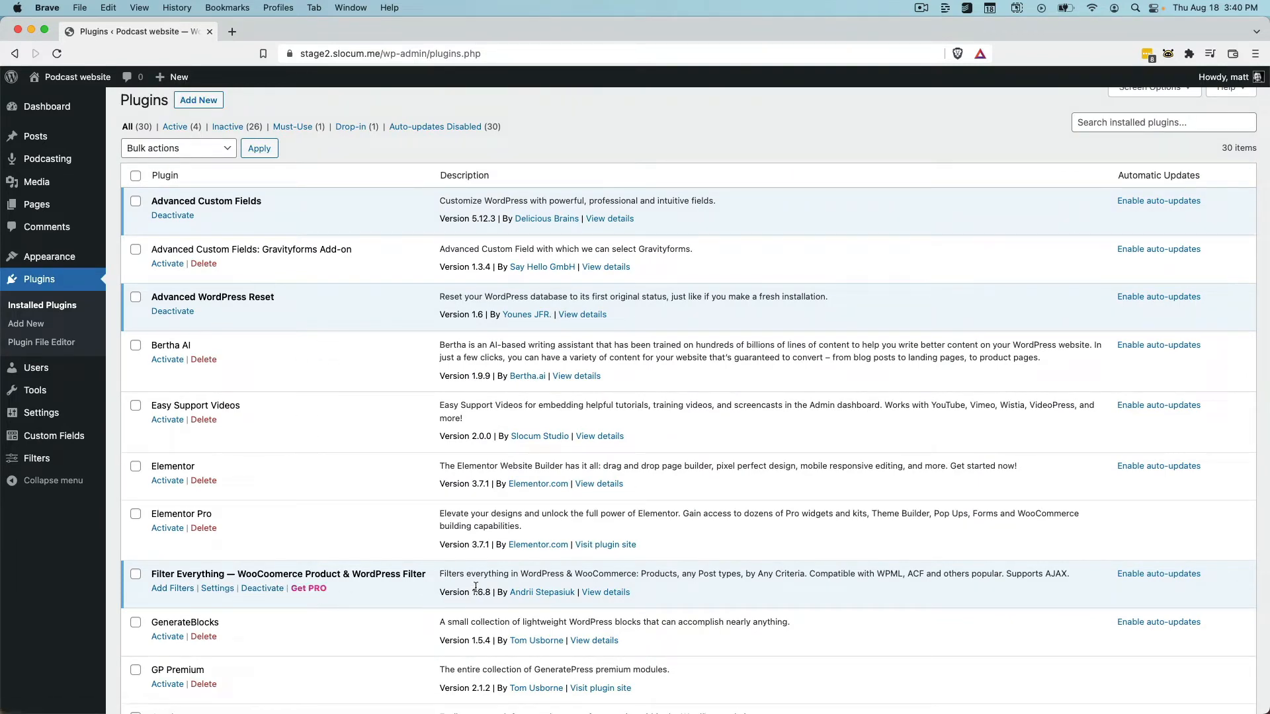
Step: Read the plugin details for Filter Everything and for Advanced Custom Fields
click(602, 592)
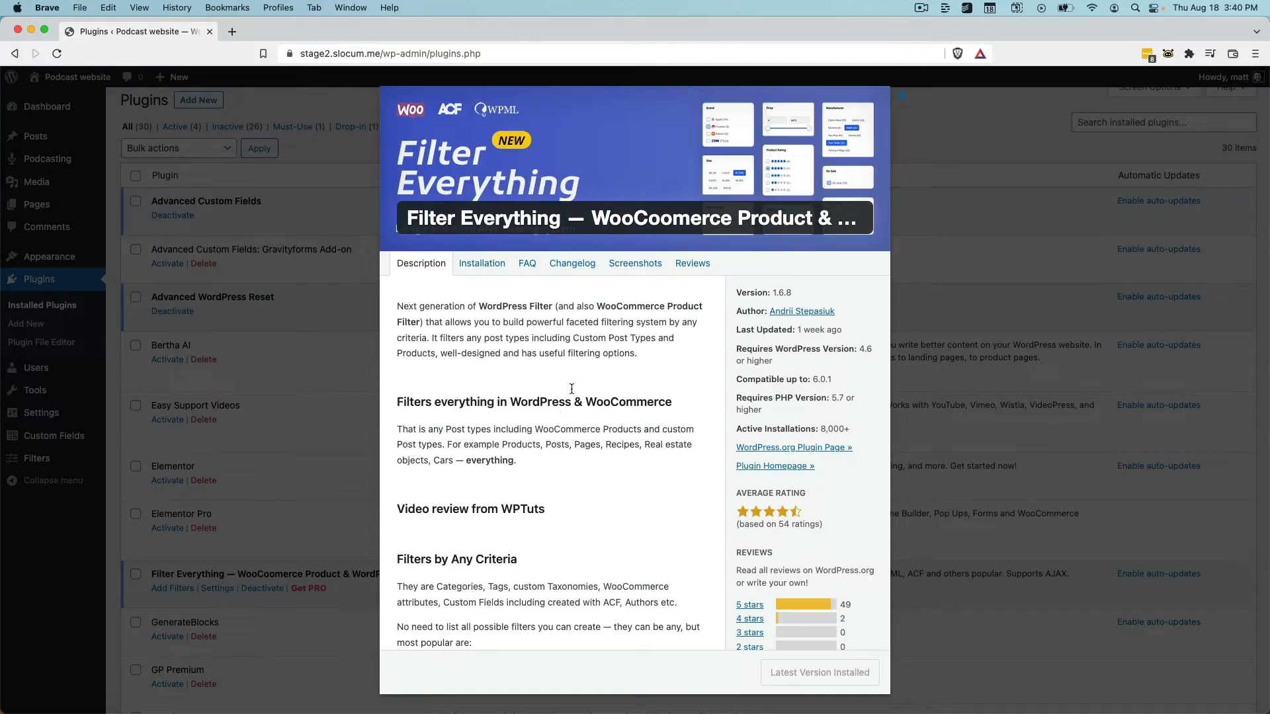
scroll(693, 456, down, 5)
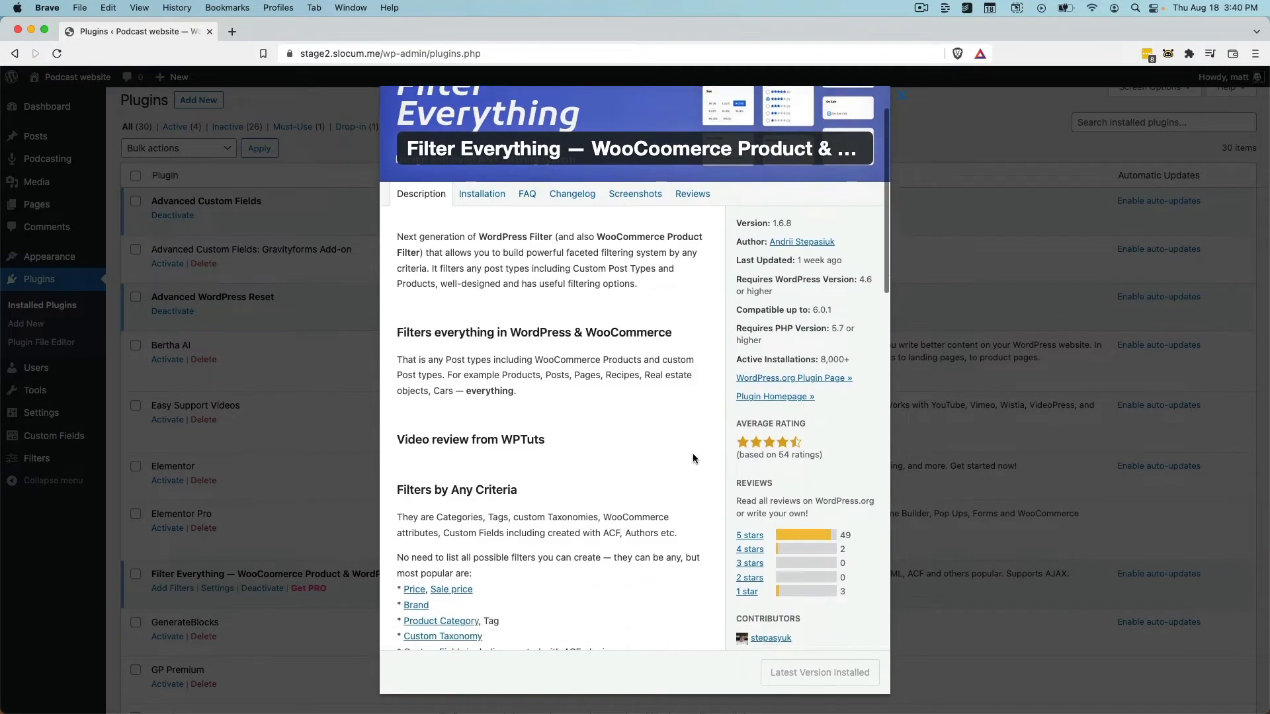
scroll(693, 456, up, 6)
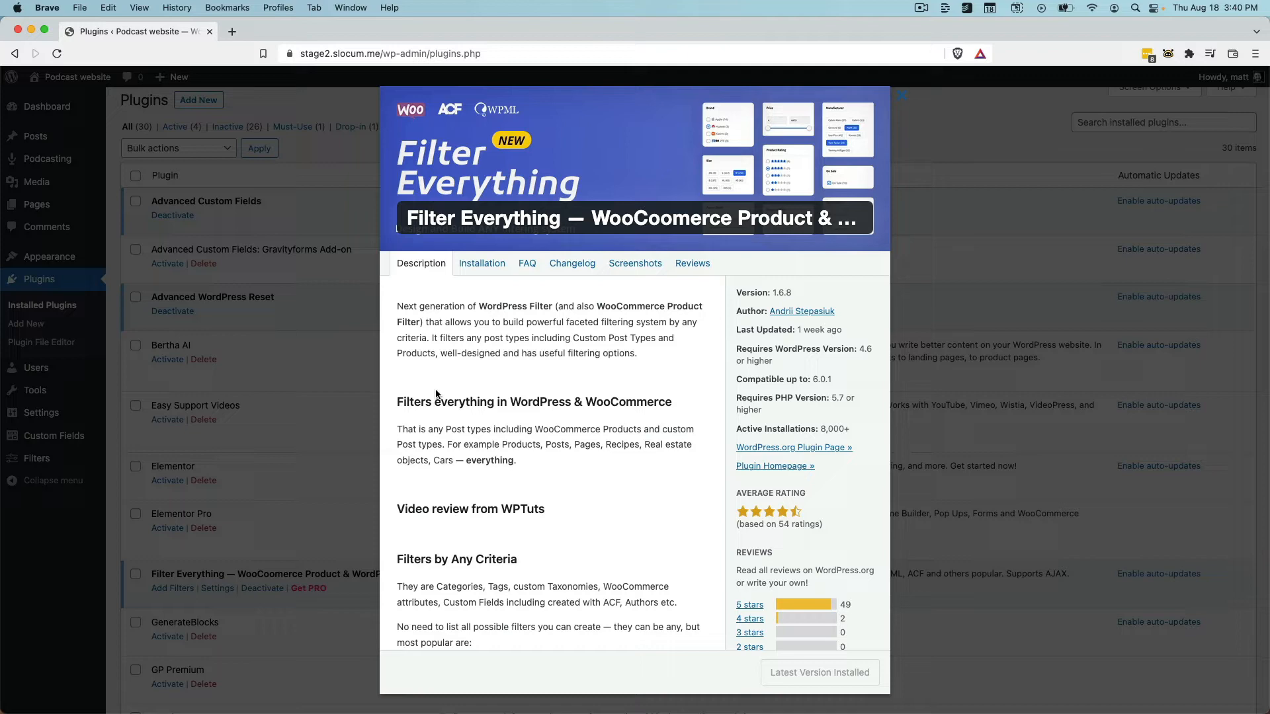
click(282, 401)
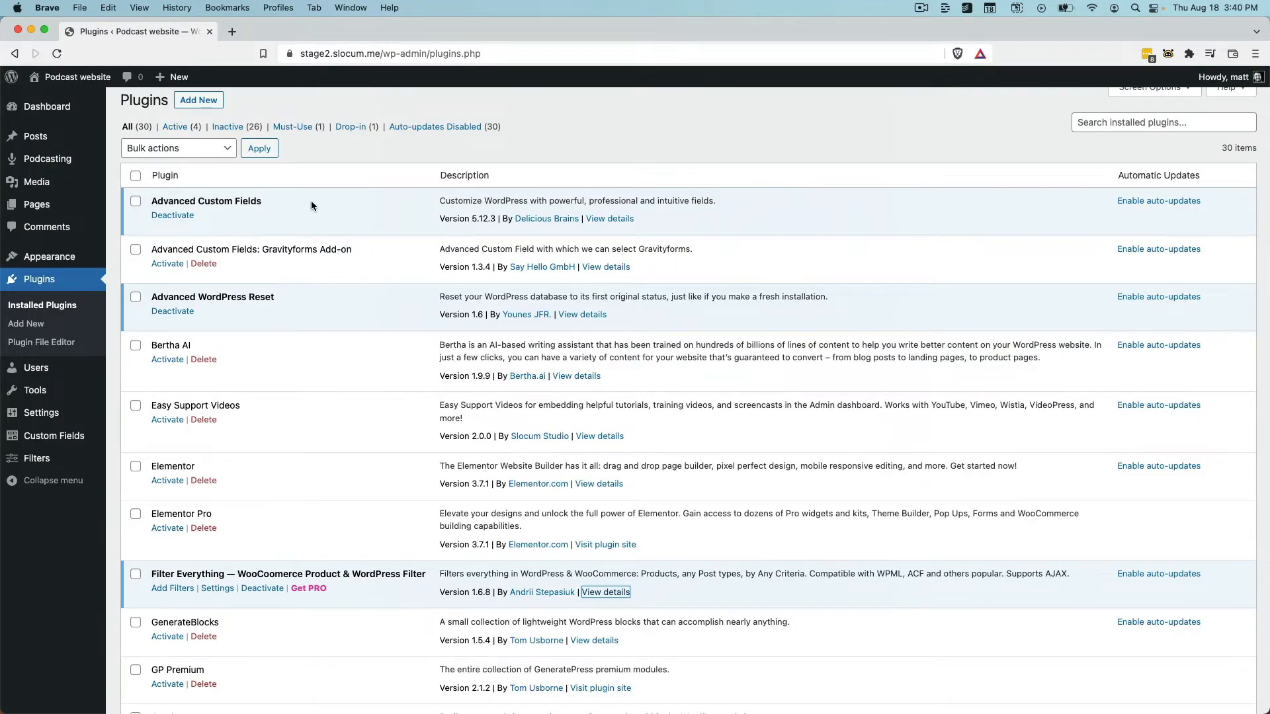
click(597, 219)
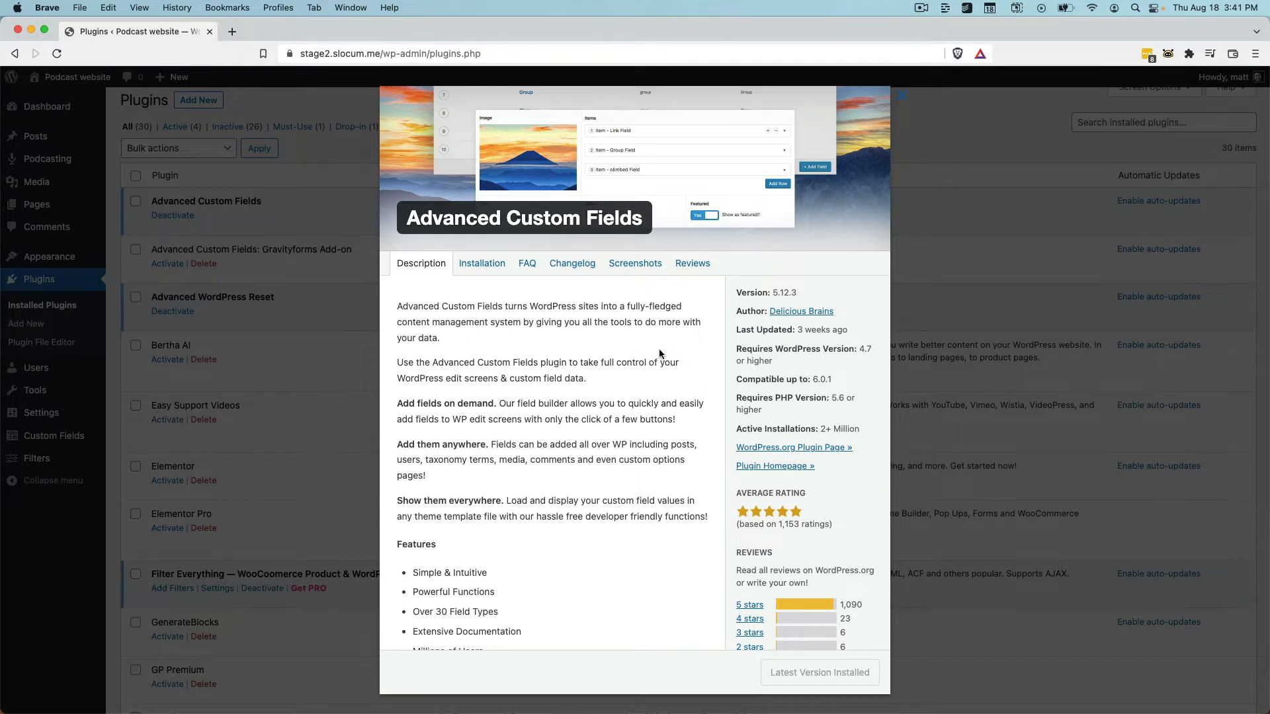
click(365, 352)
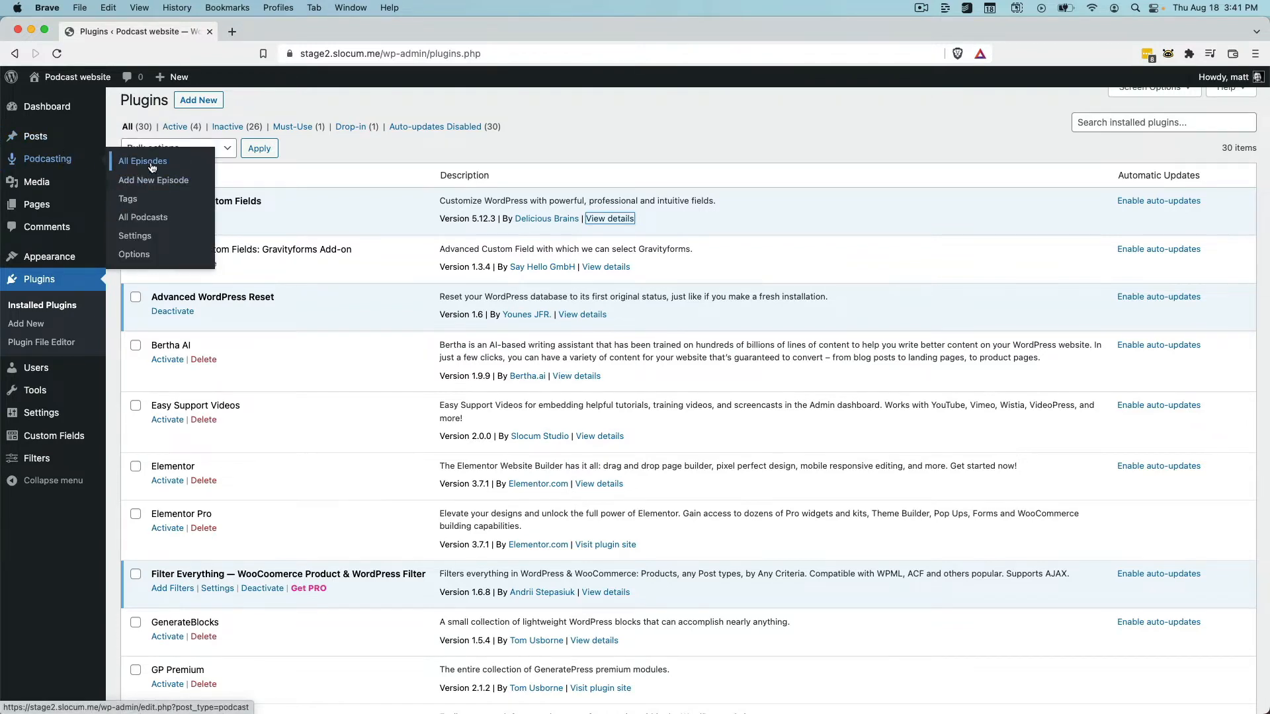
Step: Inspect the quick-edit tags of the first podcast episode and view the list of all podcasting tags
click(123, 161)
click(186, 225)
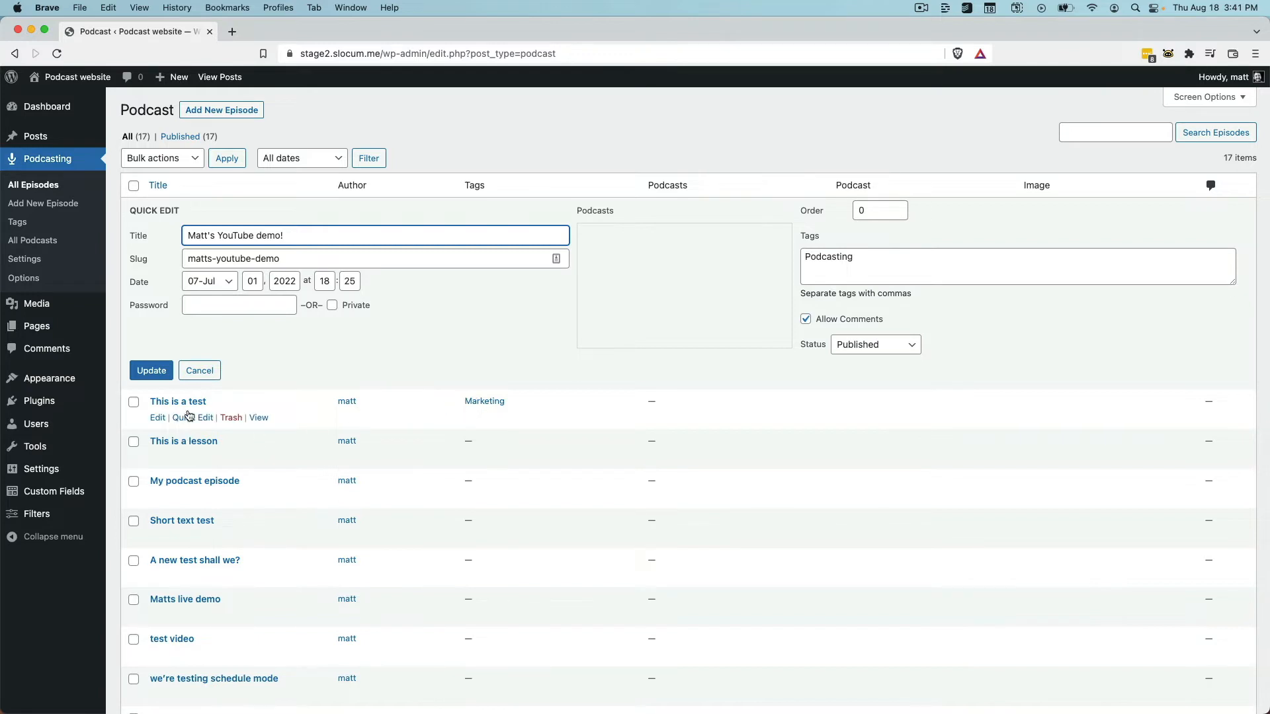
click(18, 222)
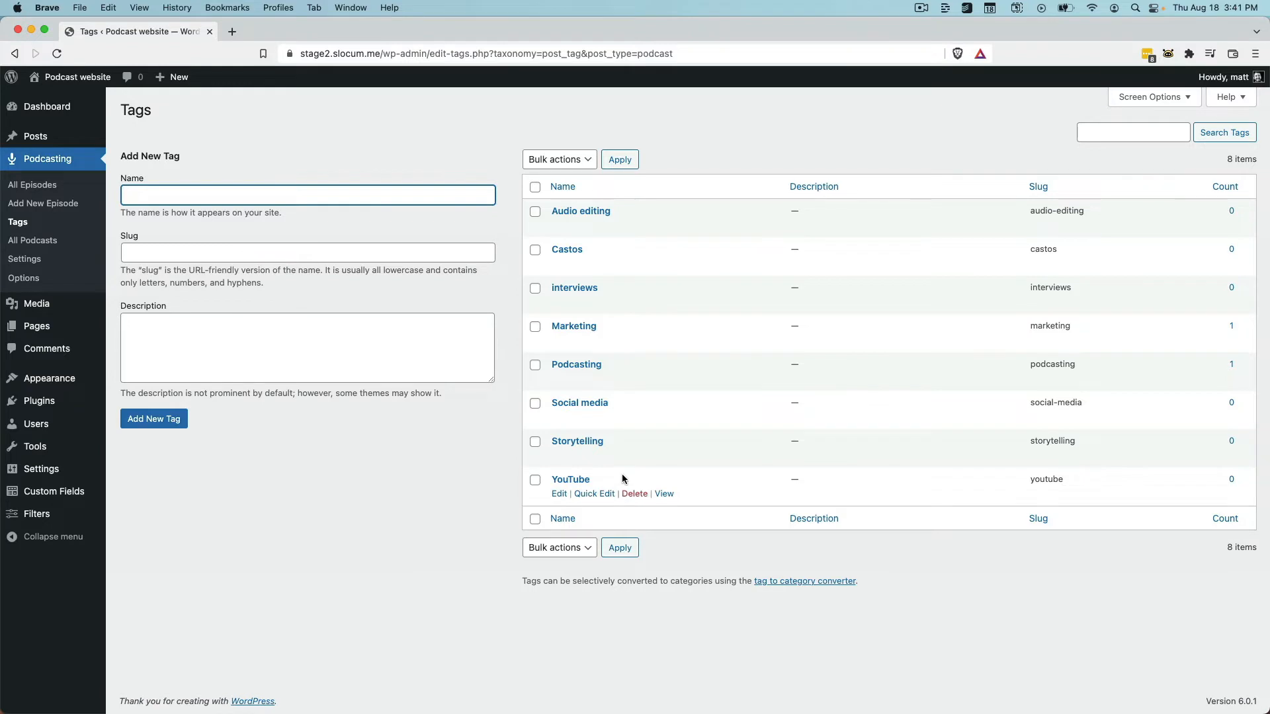
Step: Open the "Podcast tag filter" filter set for editing and keep Podcast as the post type to filter
mouse_move(58, 518)
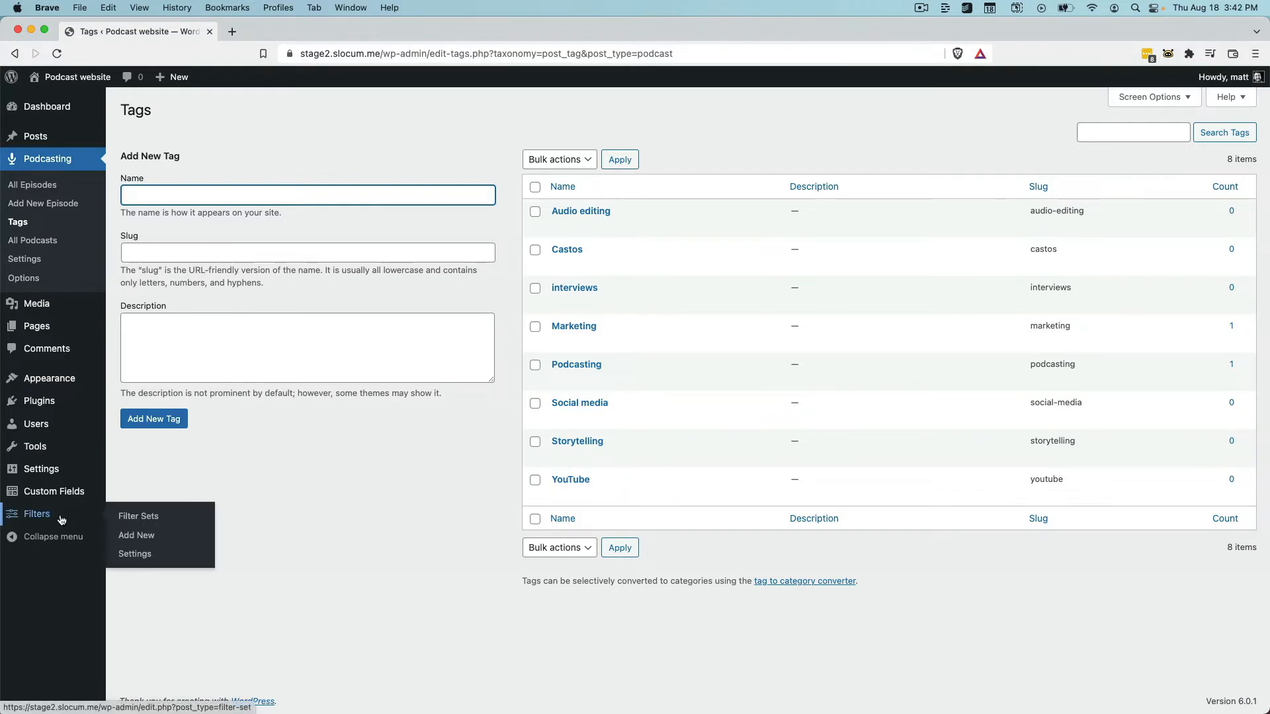
click(123, 516)
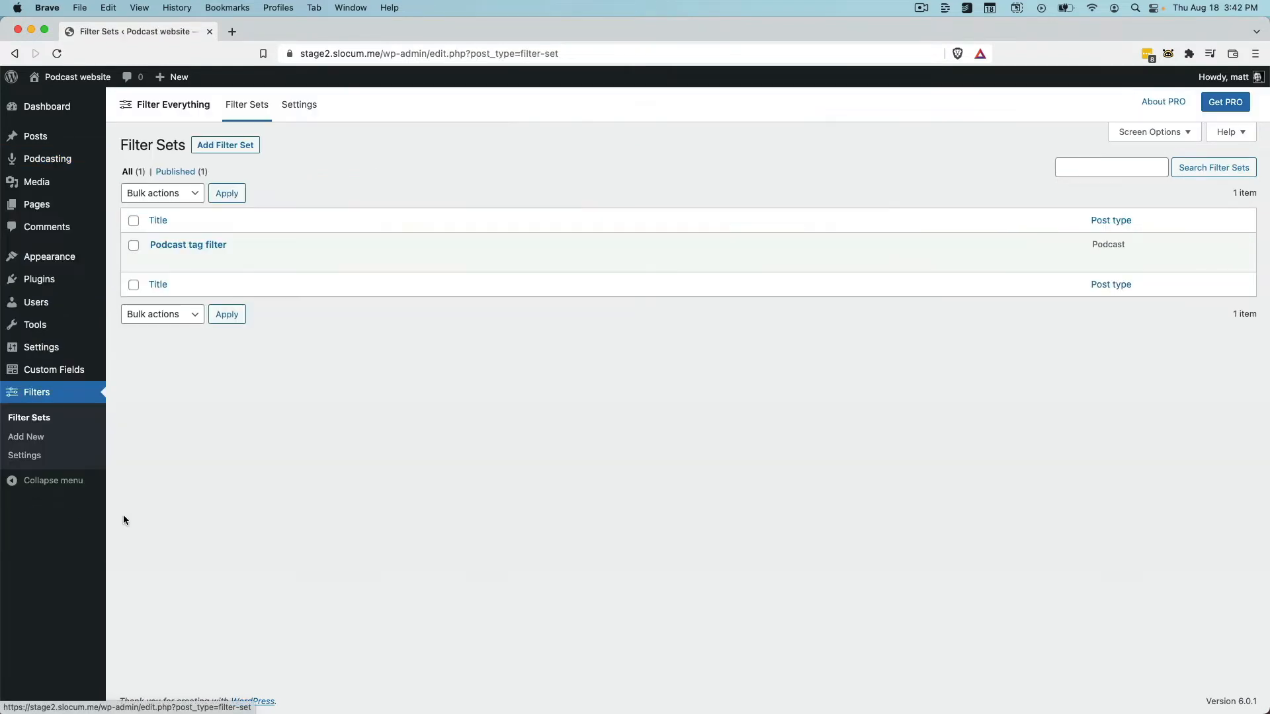
mouse_move(156, 259)
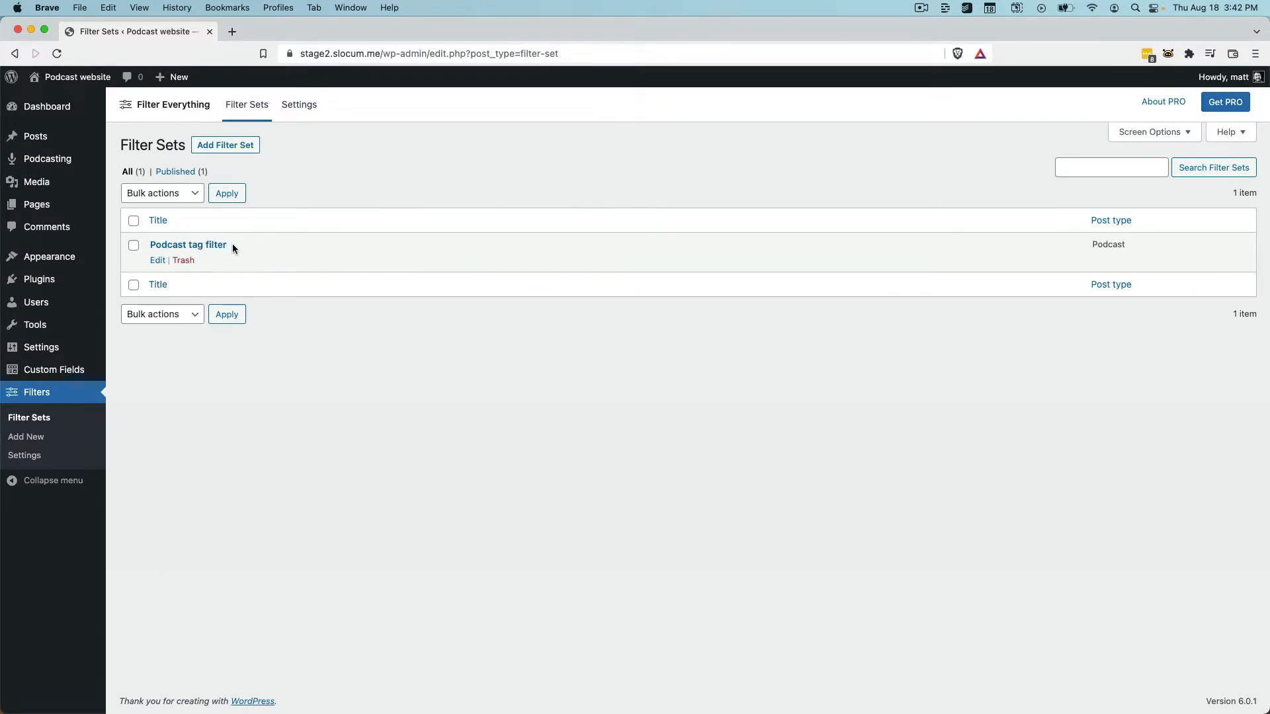
click(157, 261)
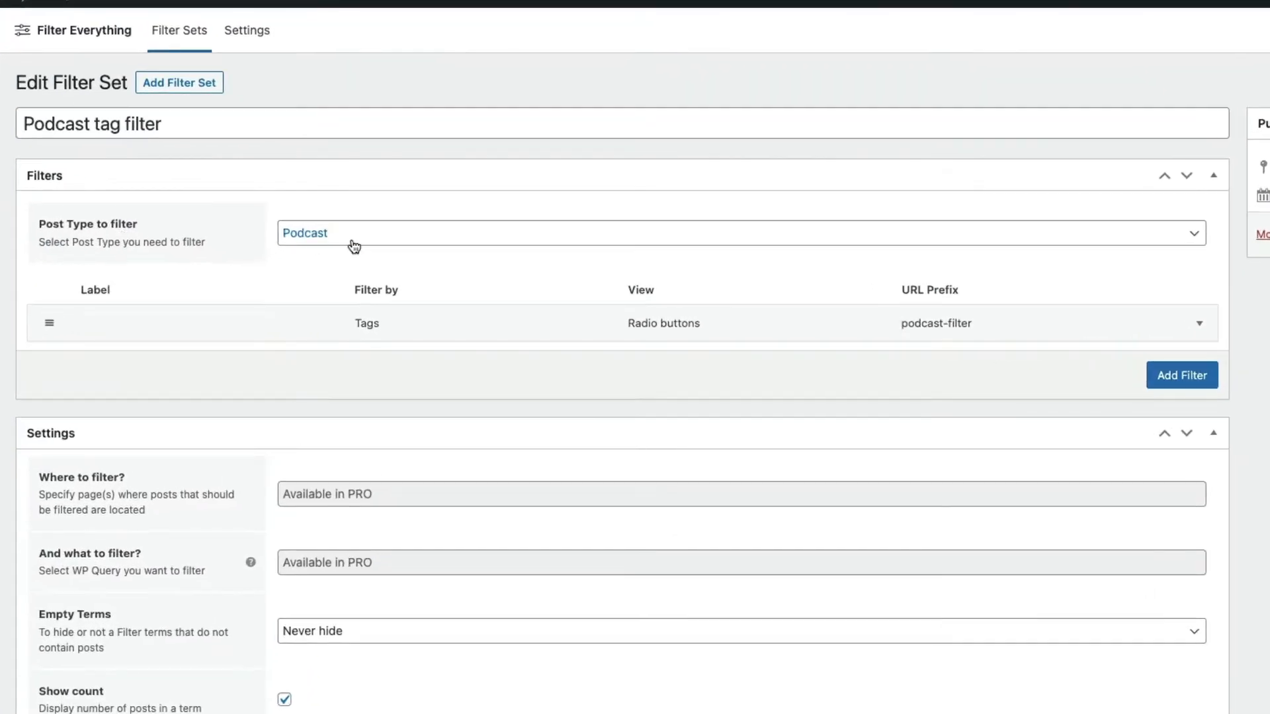
click(355, 247)
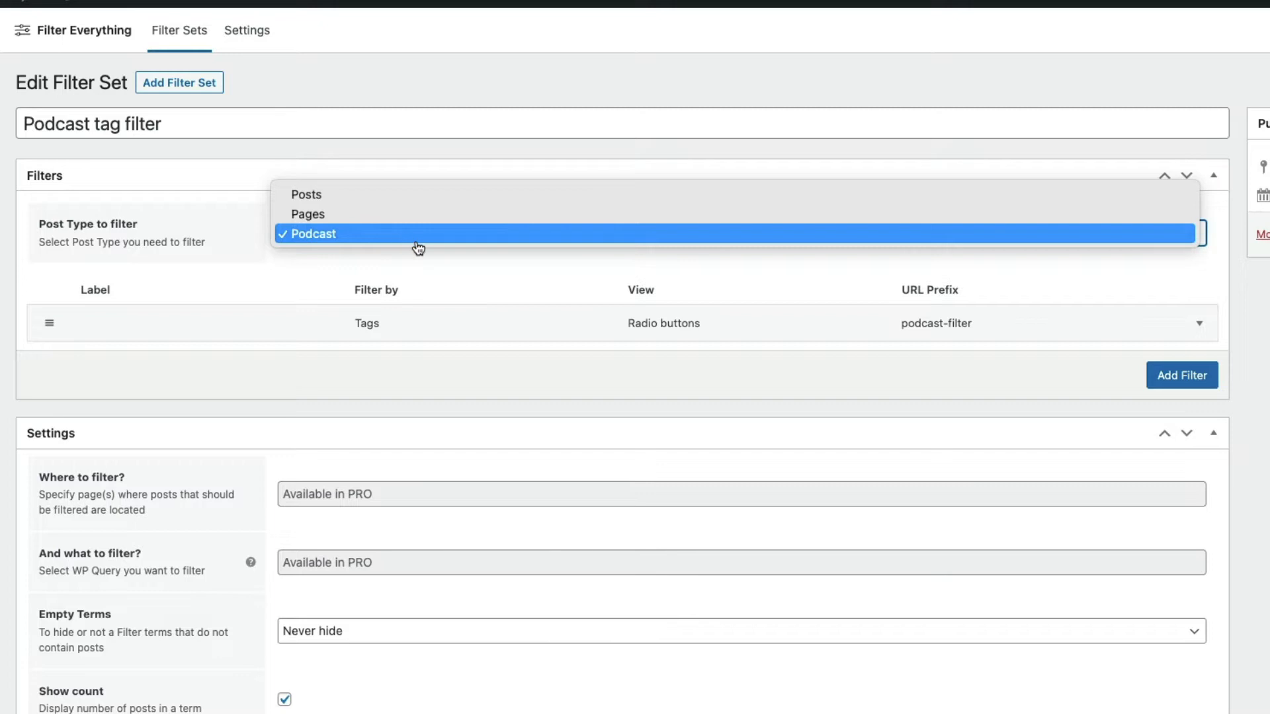
click(453, 275)
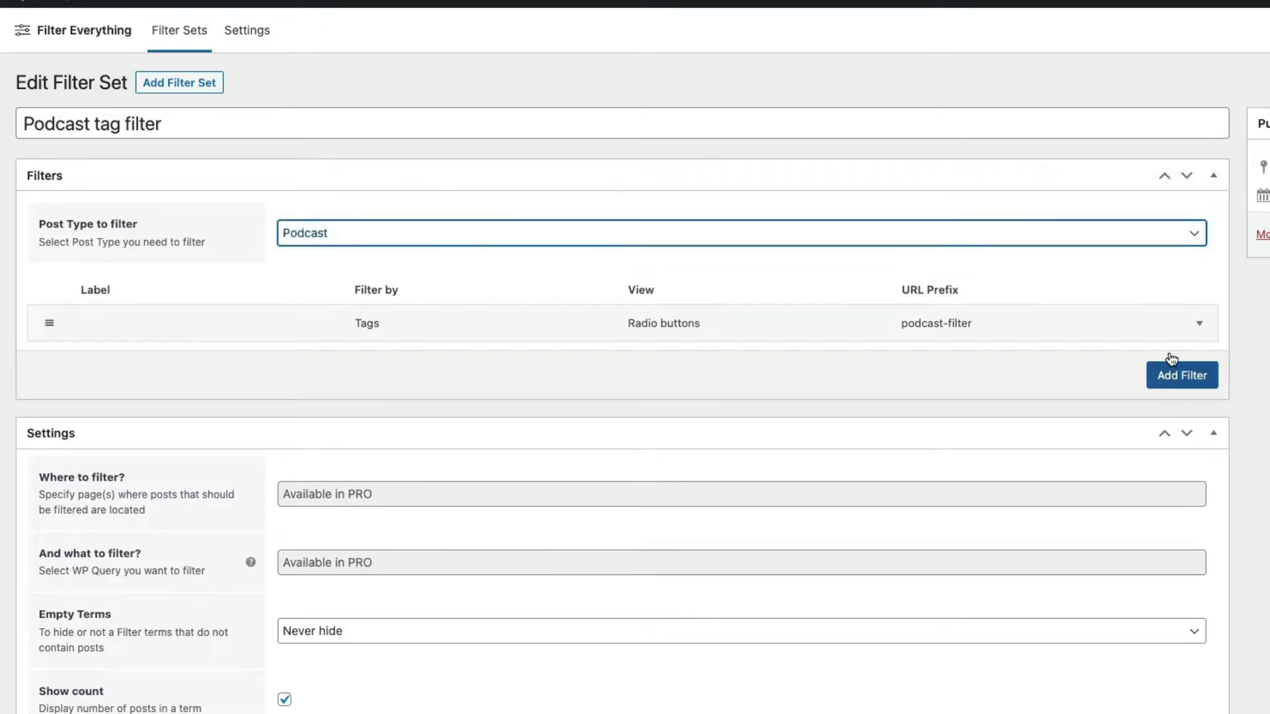
Step: Delete the existing Tags radio-button filter from the filter set
click(1200, 323)
click(327, 390)
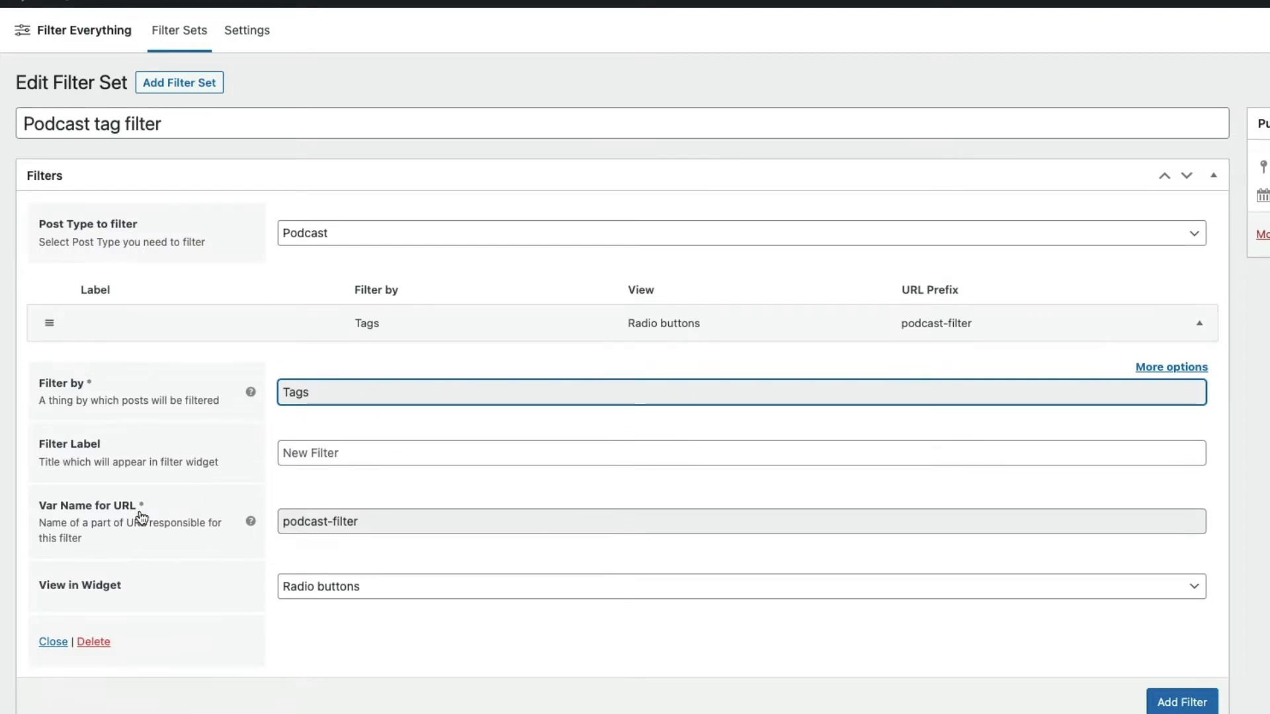
click(93, 642)
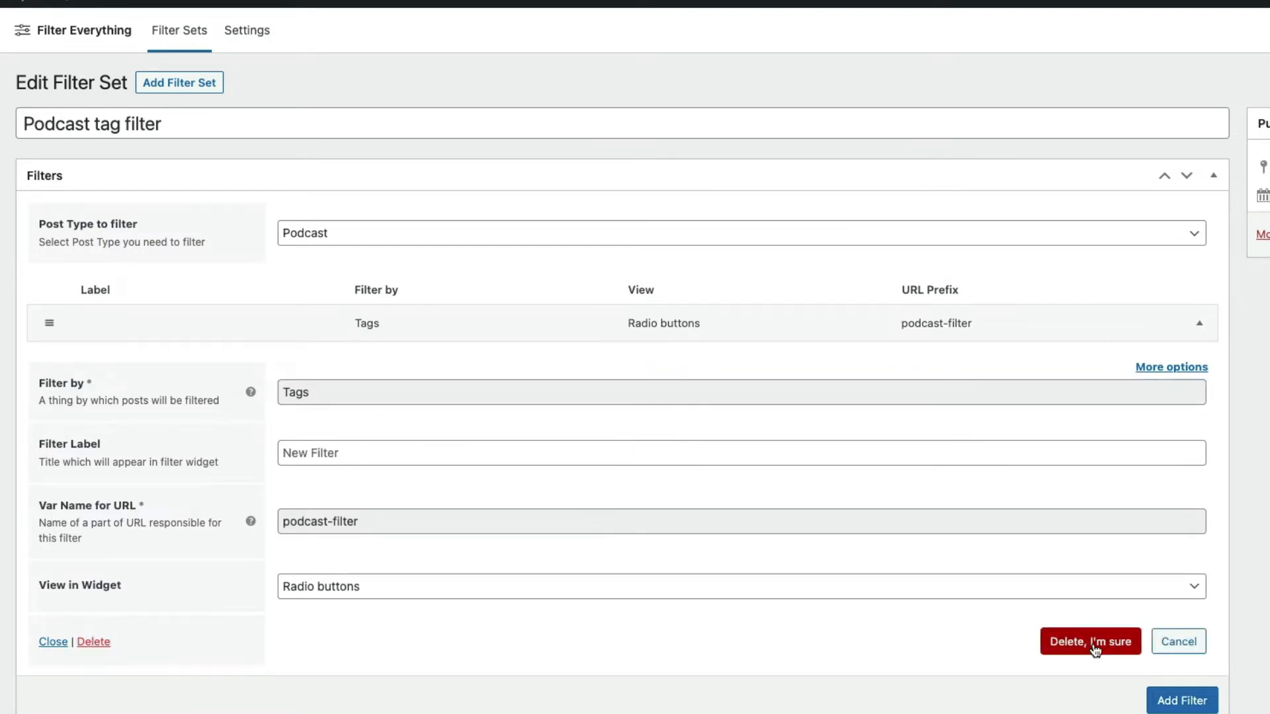
click(1092, 647)
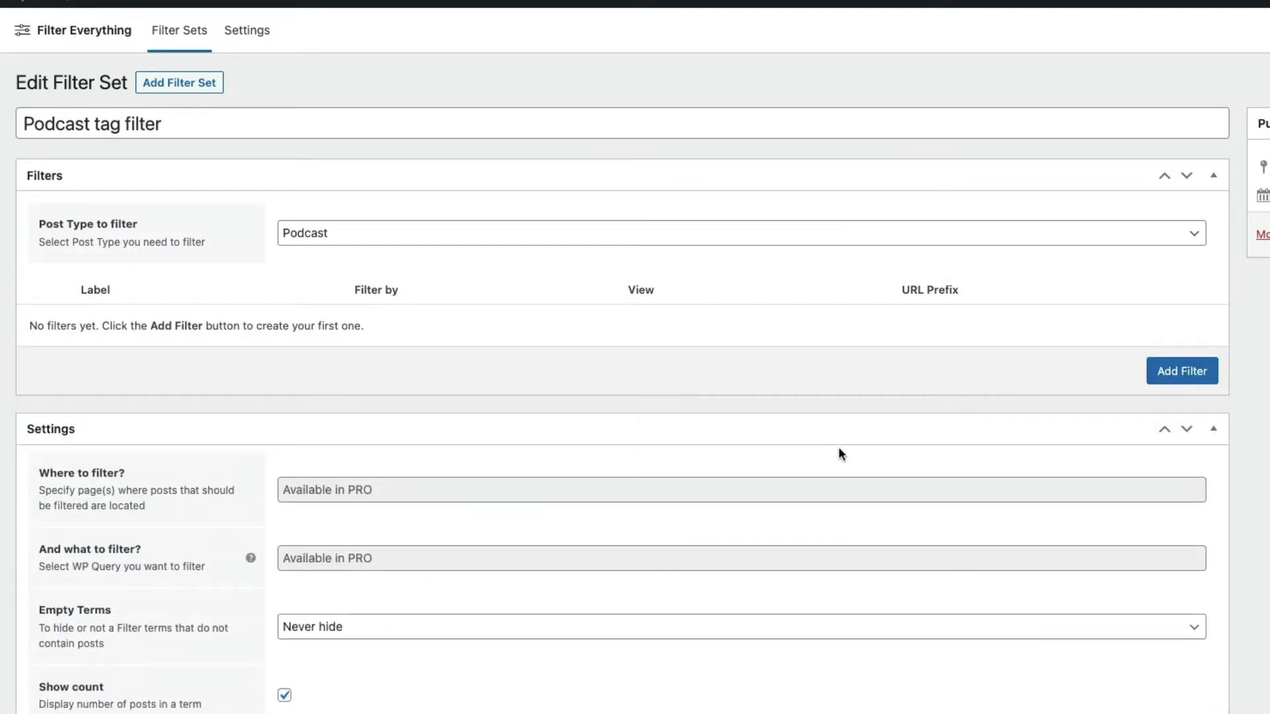
Step: Add a new filter by Tags to the filter set and label it "Tags"
click(1168, 370)
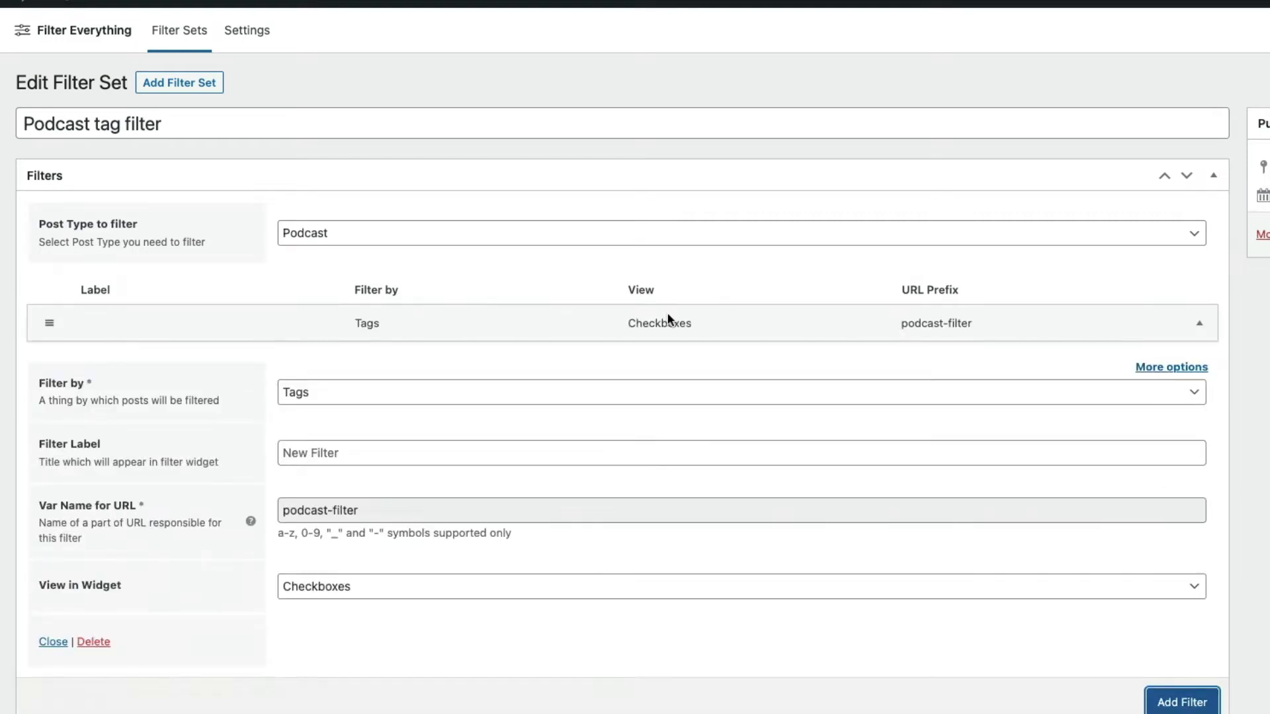
click(374, 392)
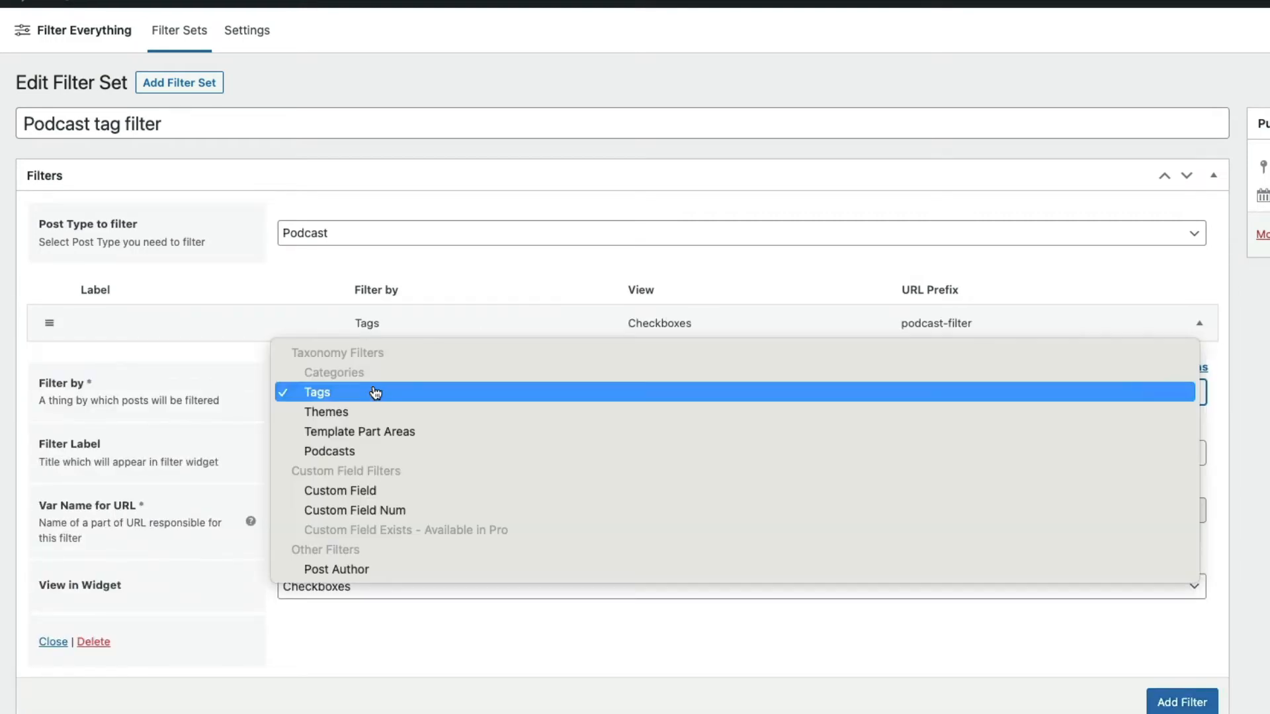
click(414, 397)
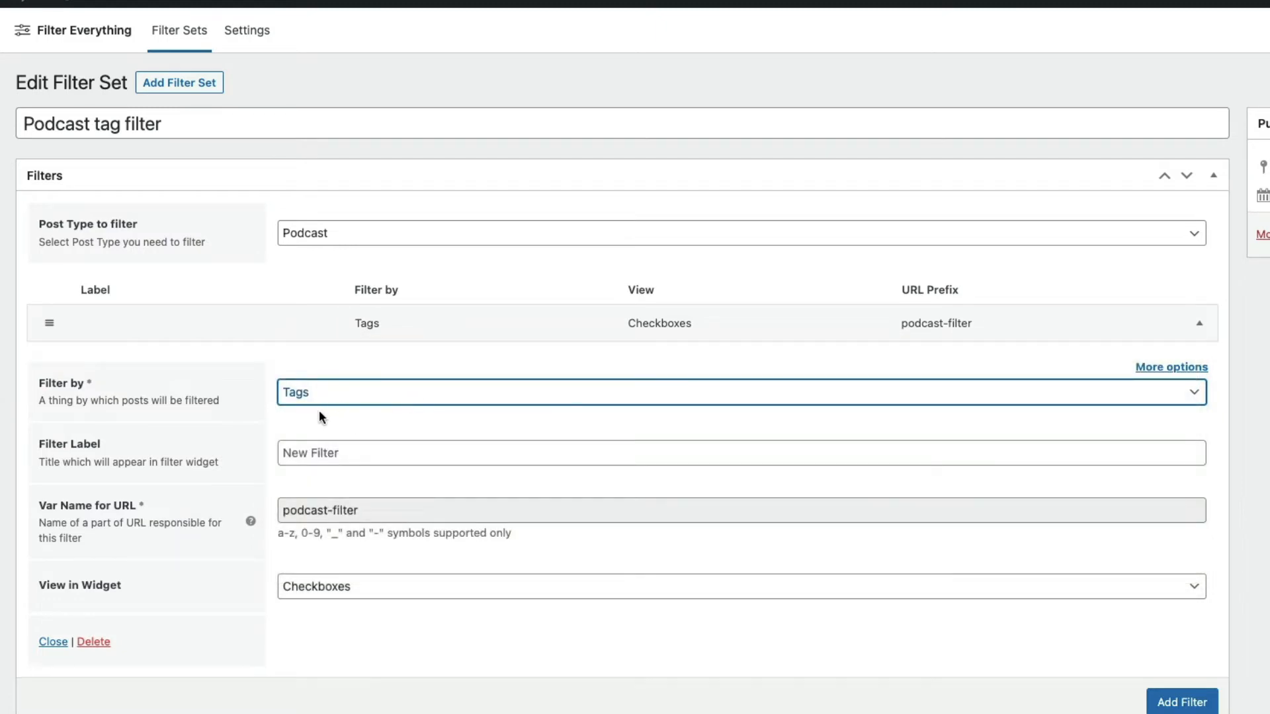
click(322, 450)
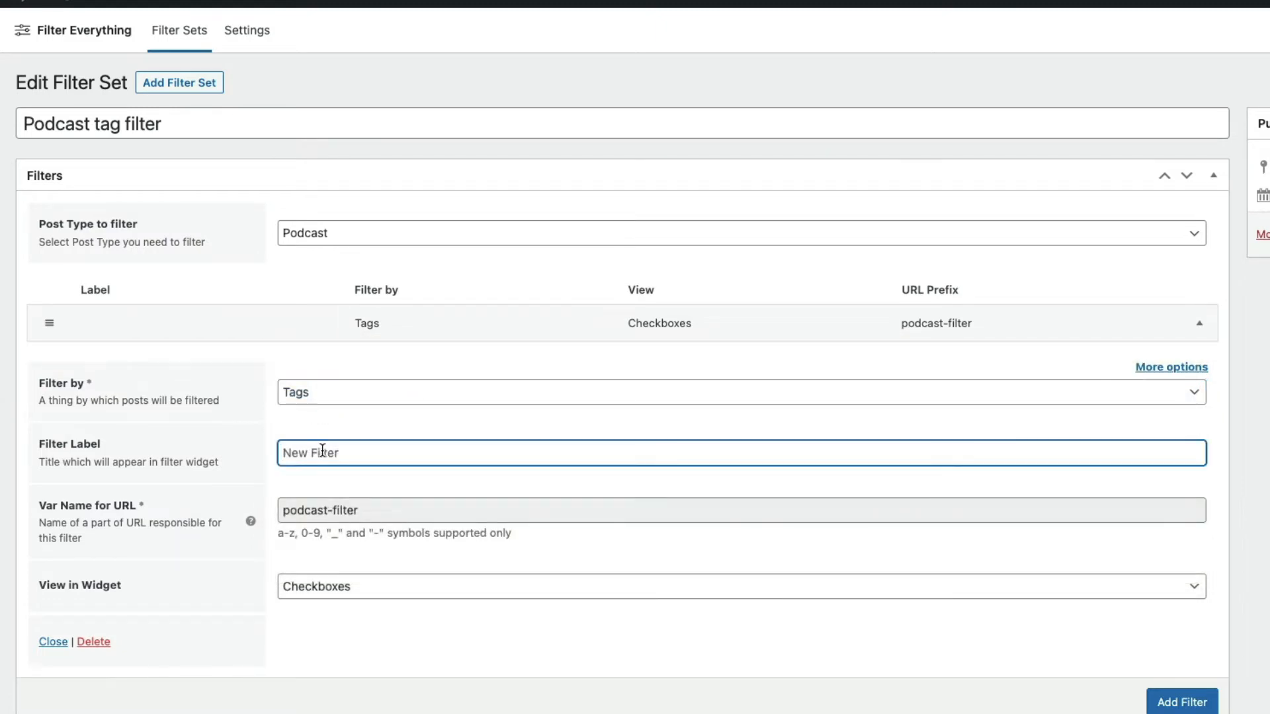
text(Tags)
click(1181, 701)
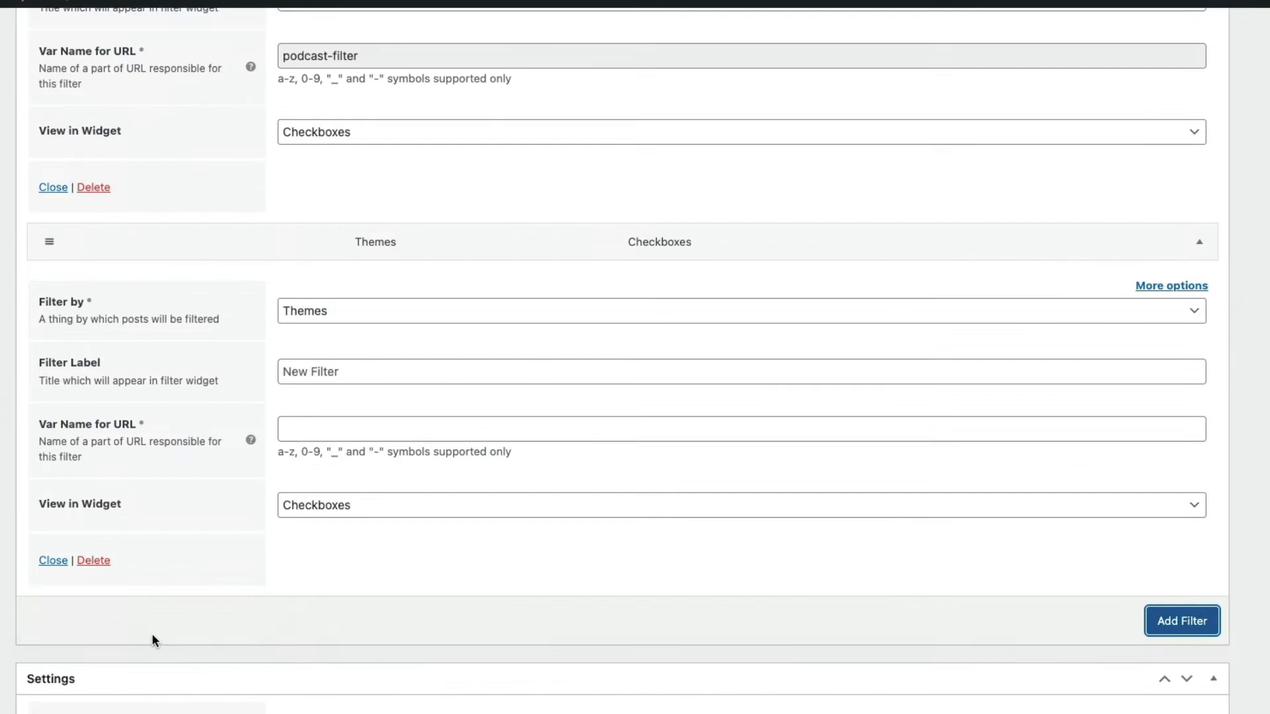
Step: Delete the extra Themes filter from the filter set, save the set, and review its settings
click(85, 561)
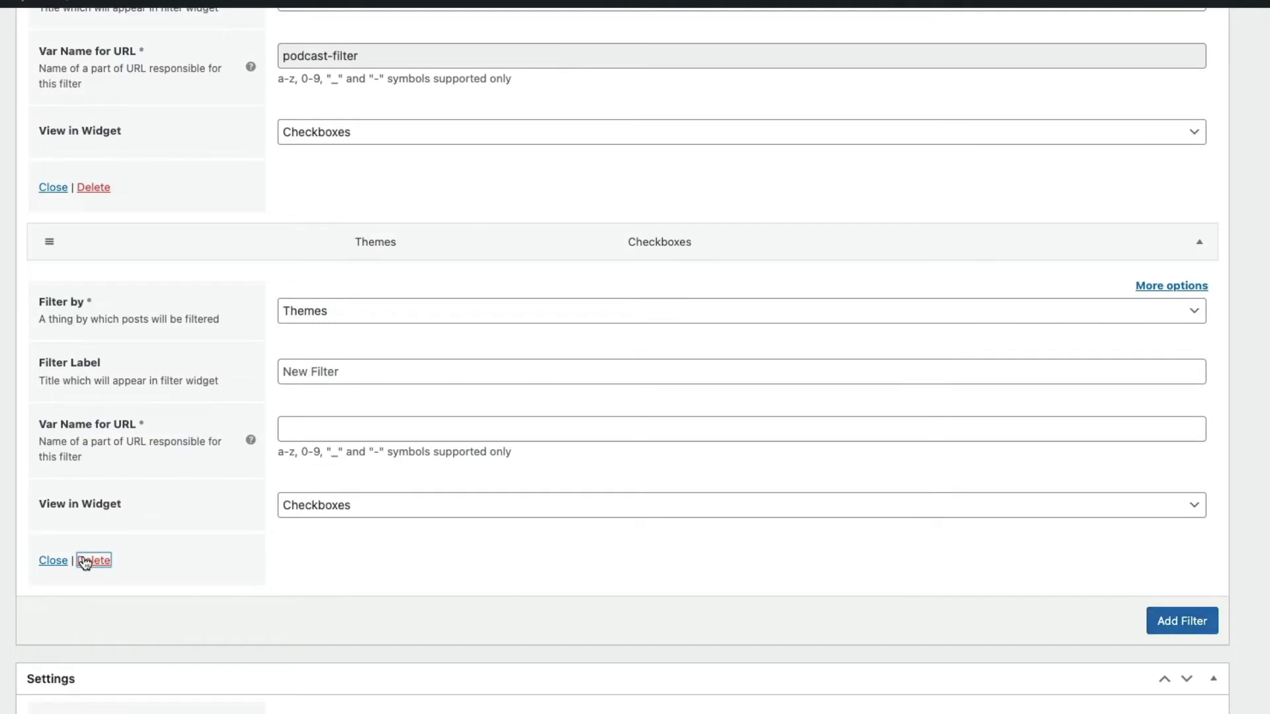
click(1086, 561)
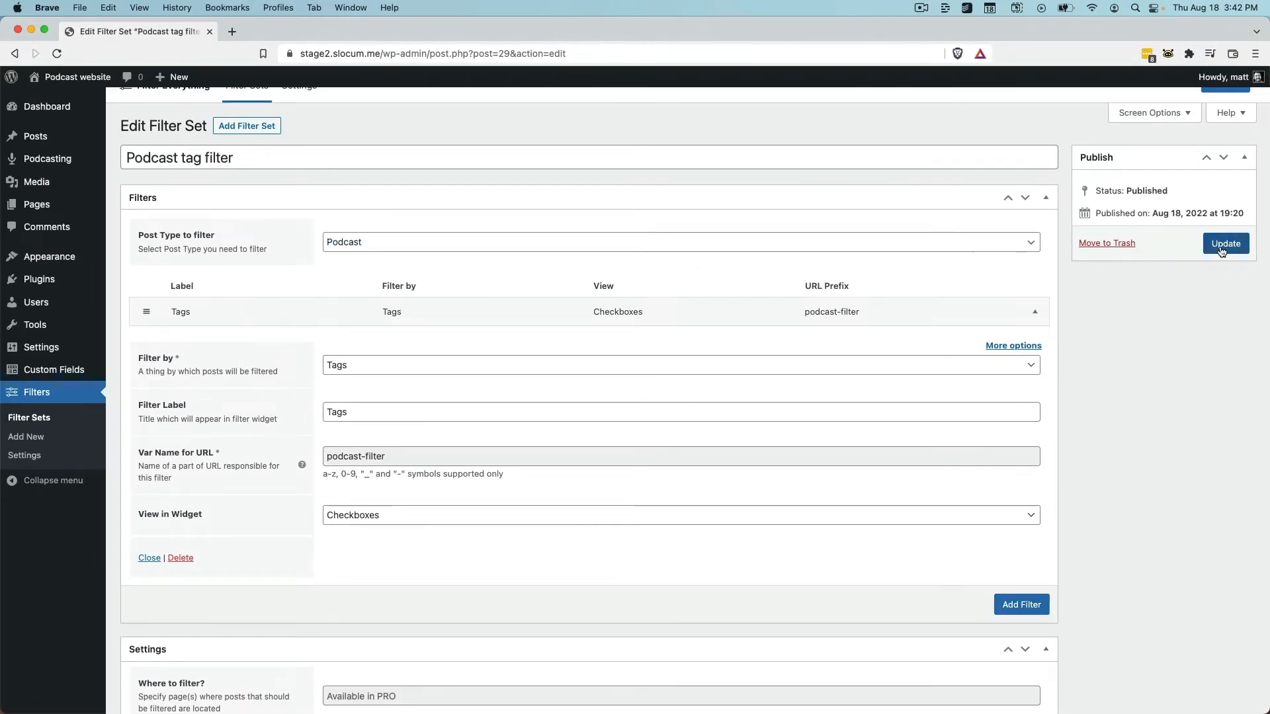
click(1221, 246)
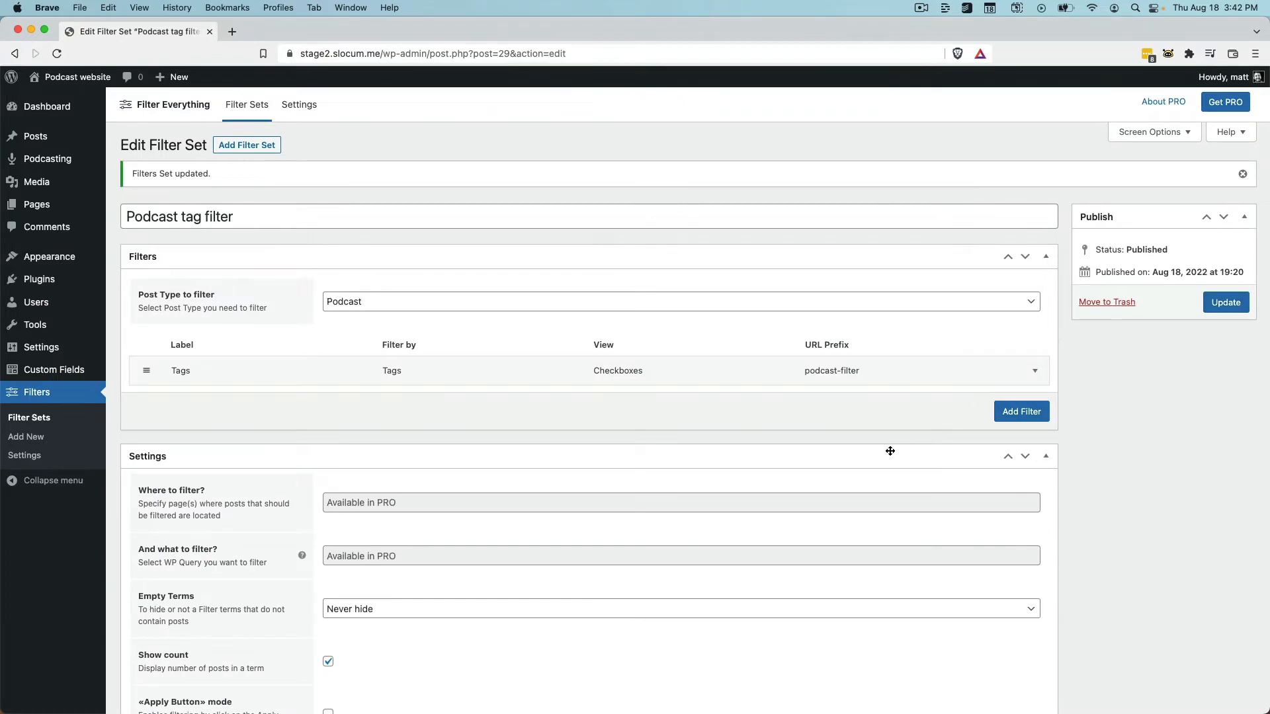
scroll(700, 543, down, 5)
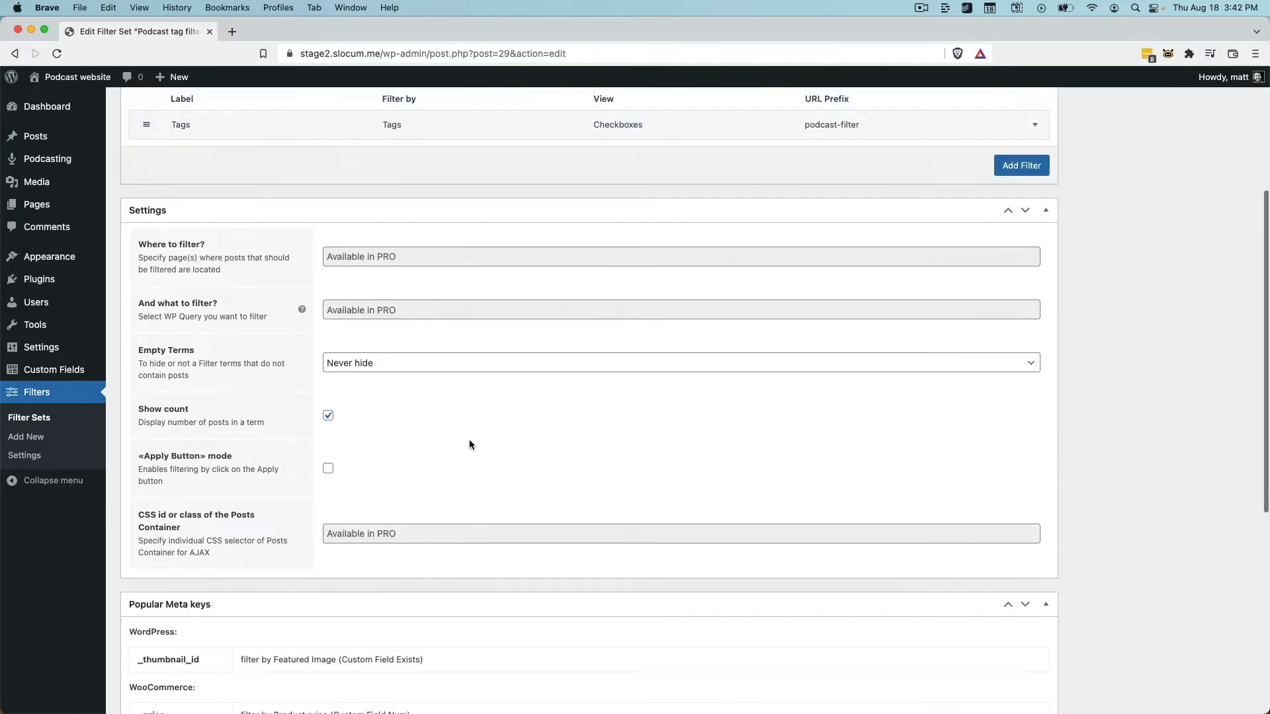
scroll(470, 442, up, 5)
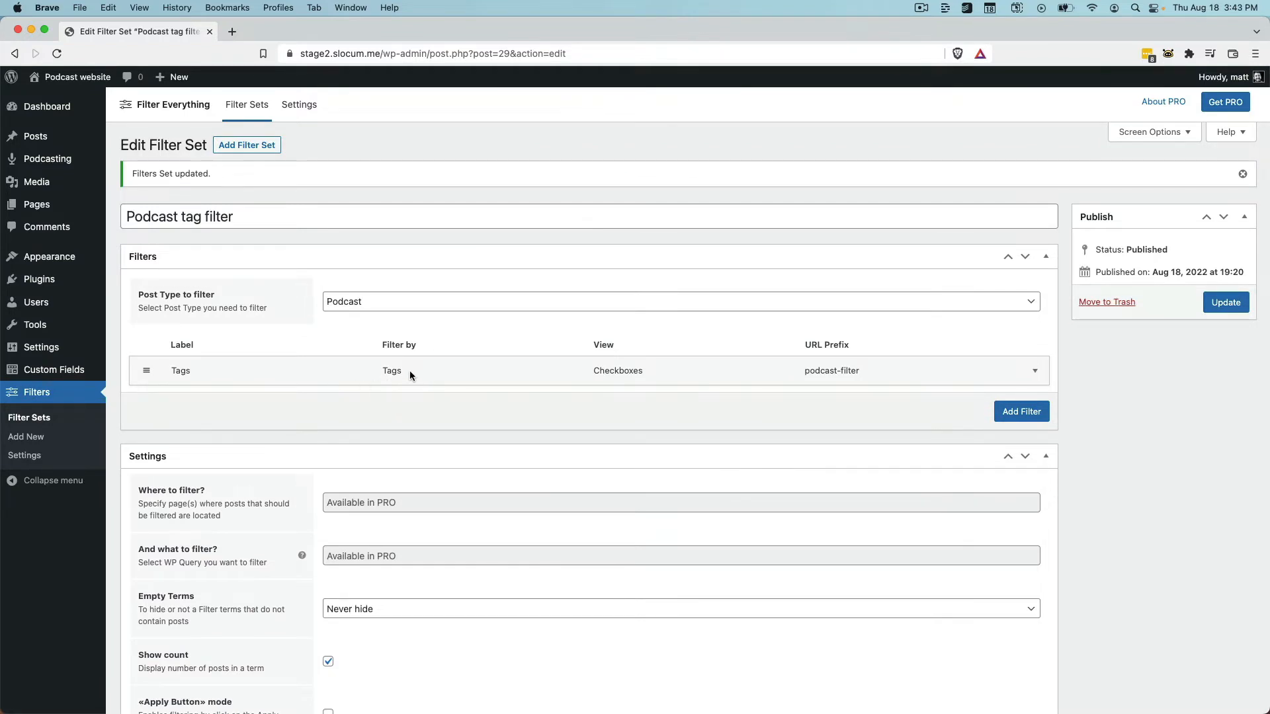
Step: Open the Widgets page and view the live site's home page sidebar in a second browser tab
mouse_move(92, 256)
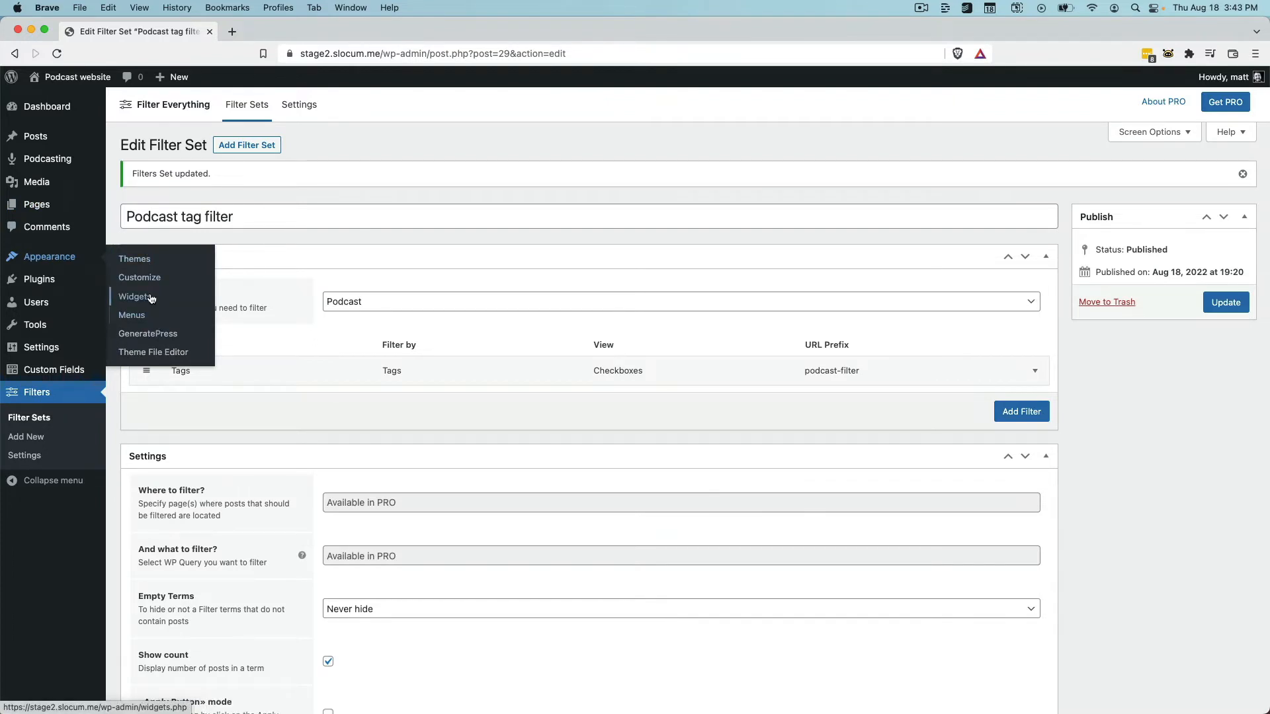
click(149, 298)
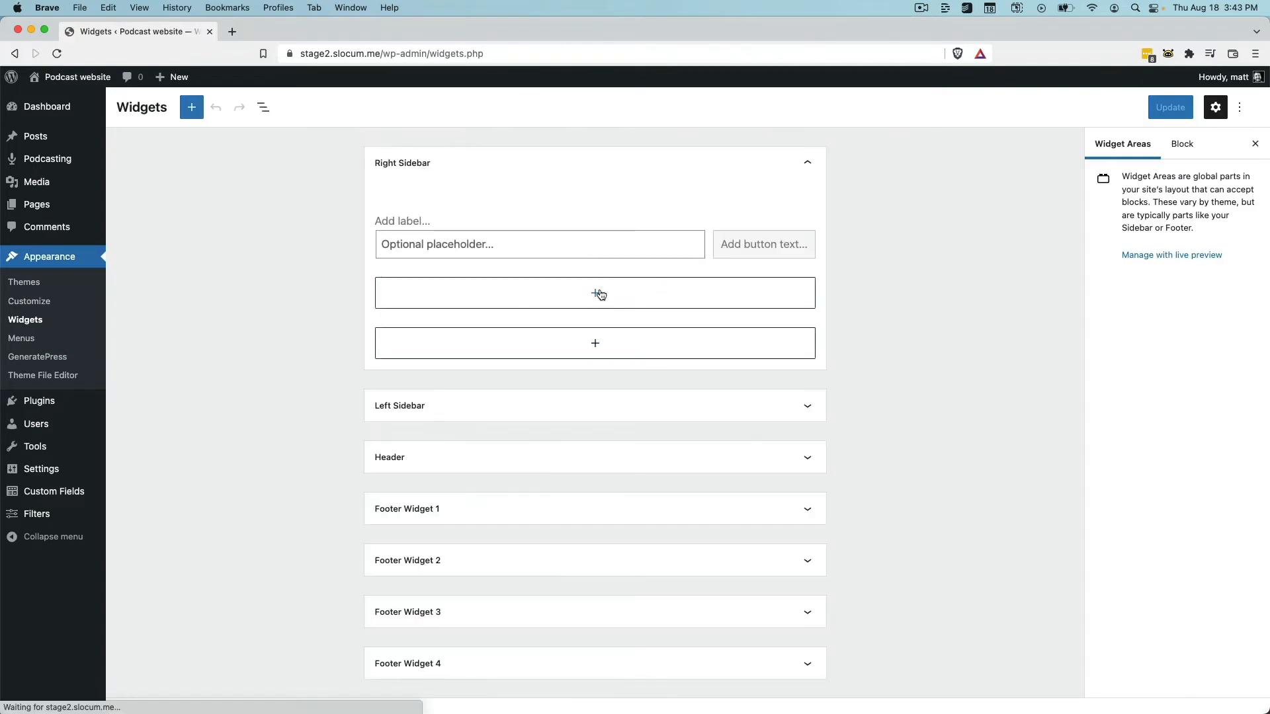
super+click(12, 82)
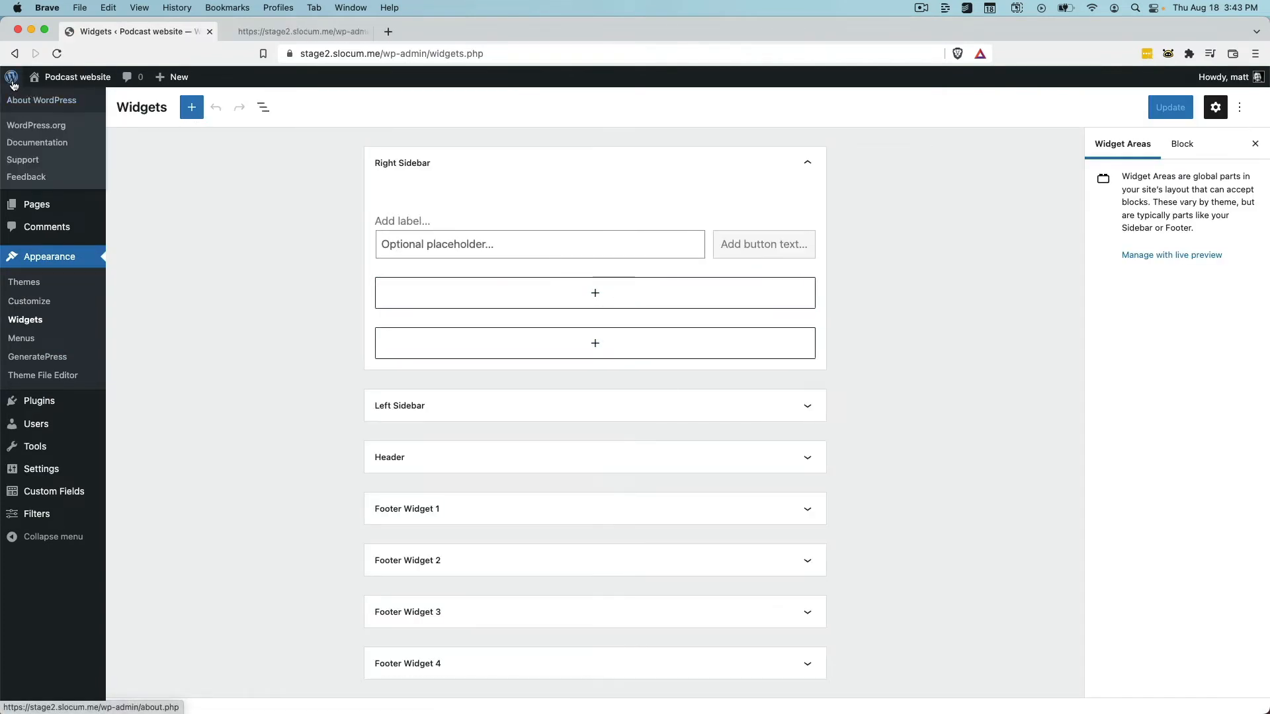
click(260, 30)
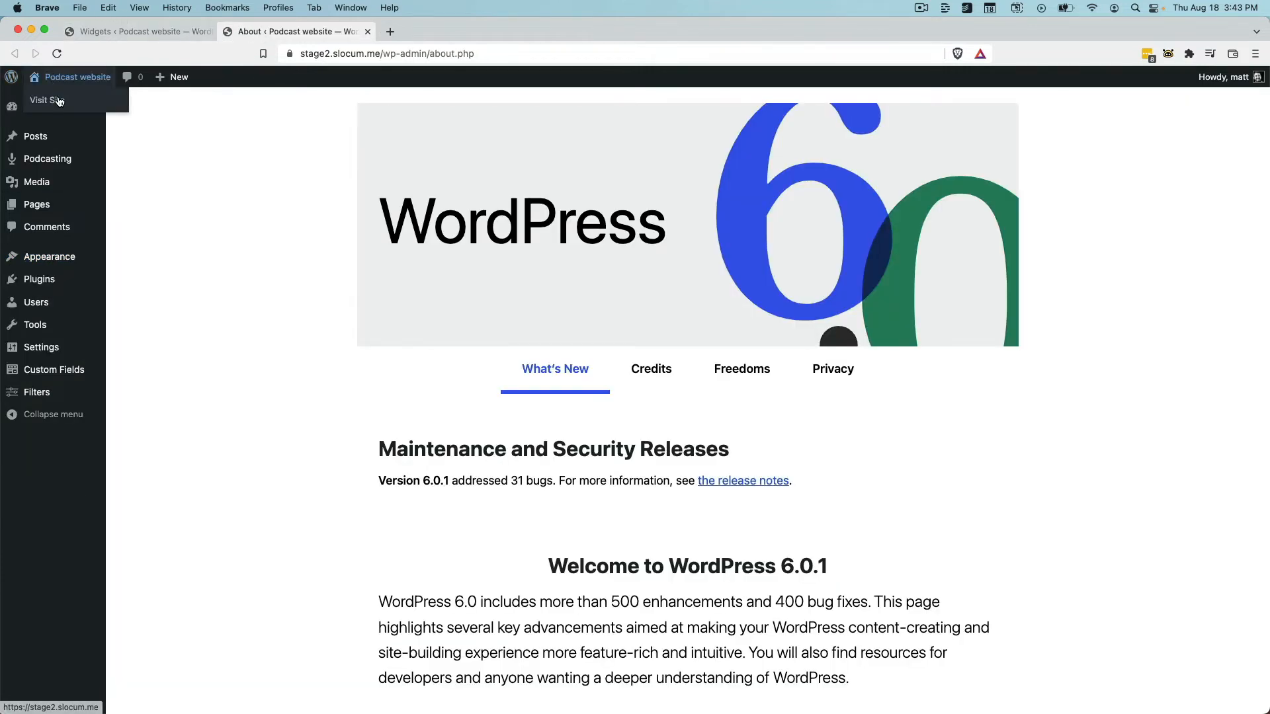
click(53, 101)
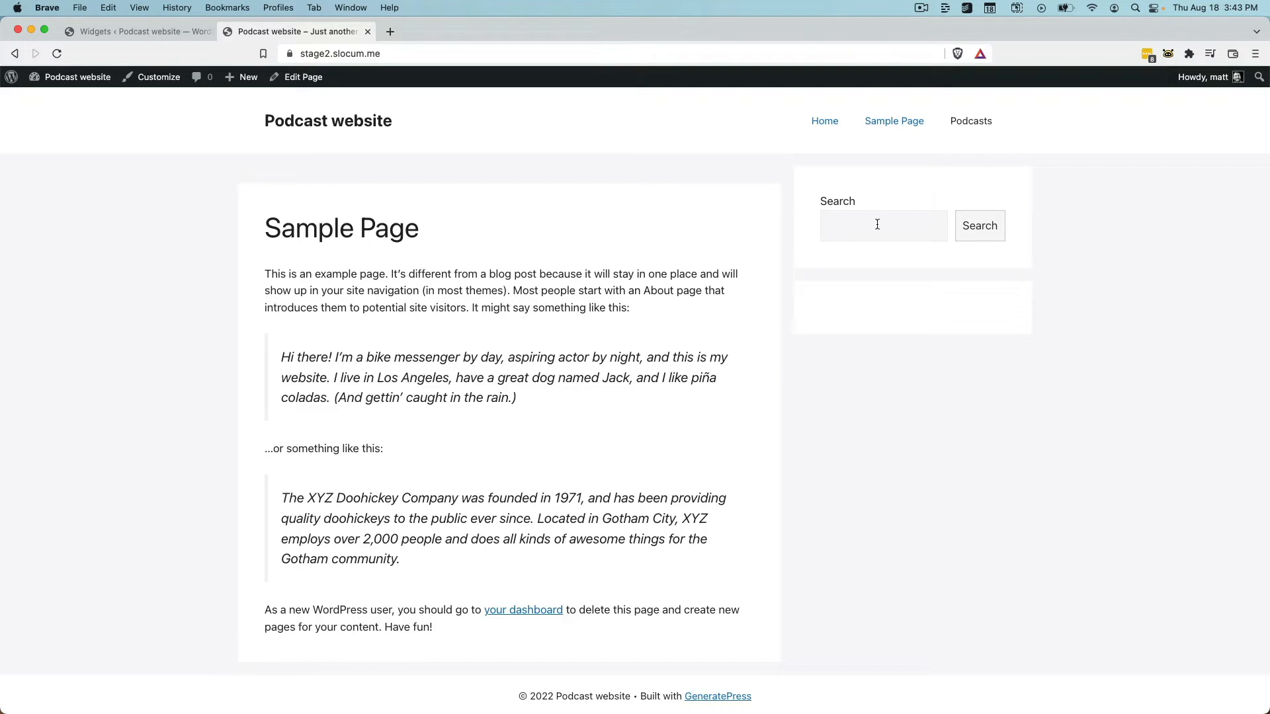
Step: Add a "Filter Everything — Filters" widget below the search block in the Right Sidebar, title it "Filter podcasts", and save the widgets
click(141, 31)
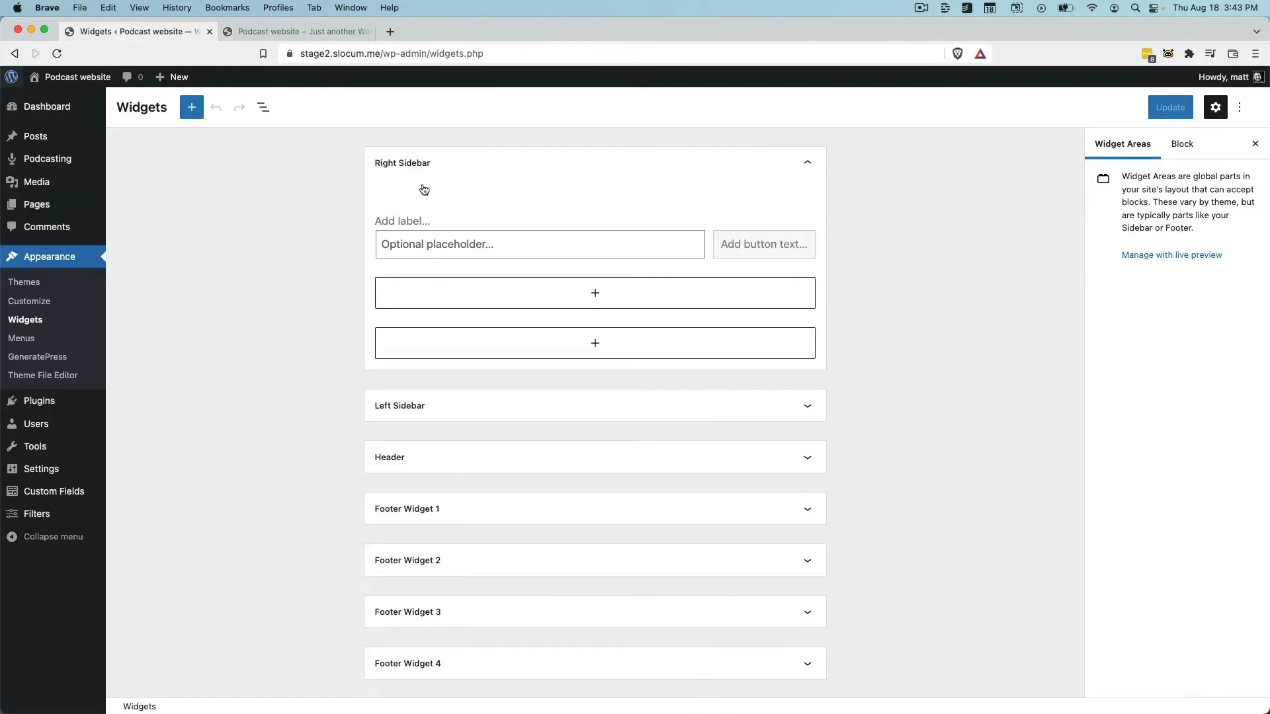
click(596, 293)
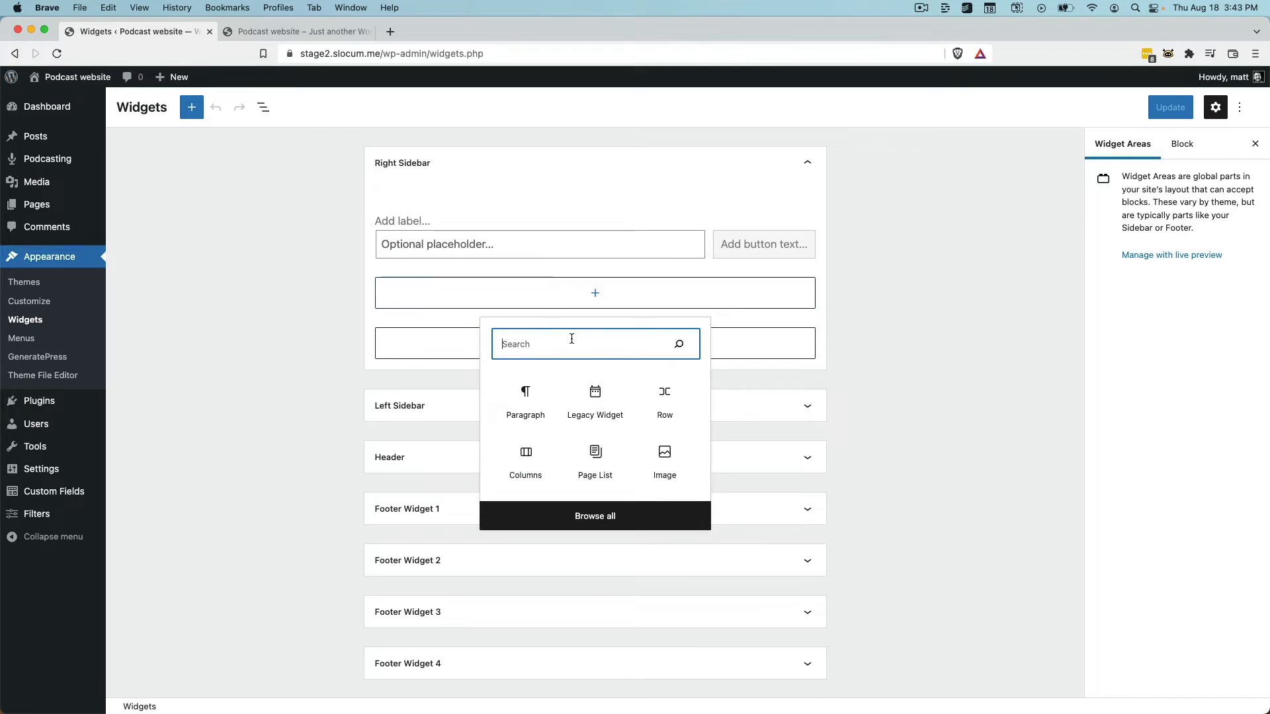
text(filt)
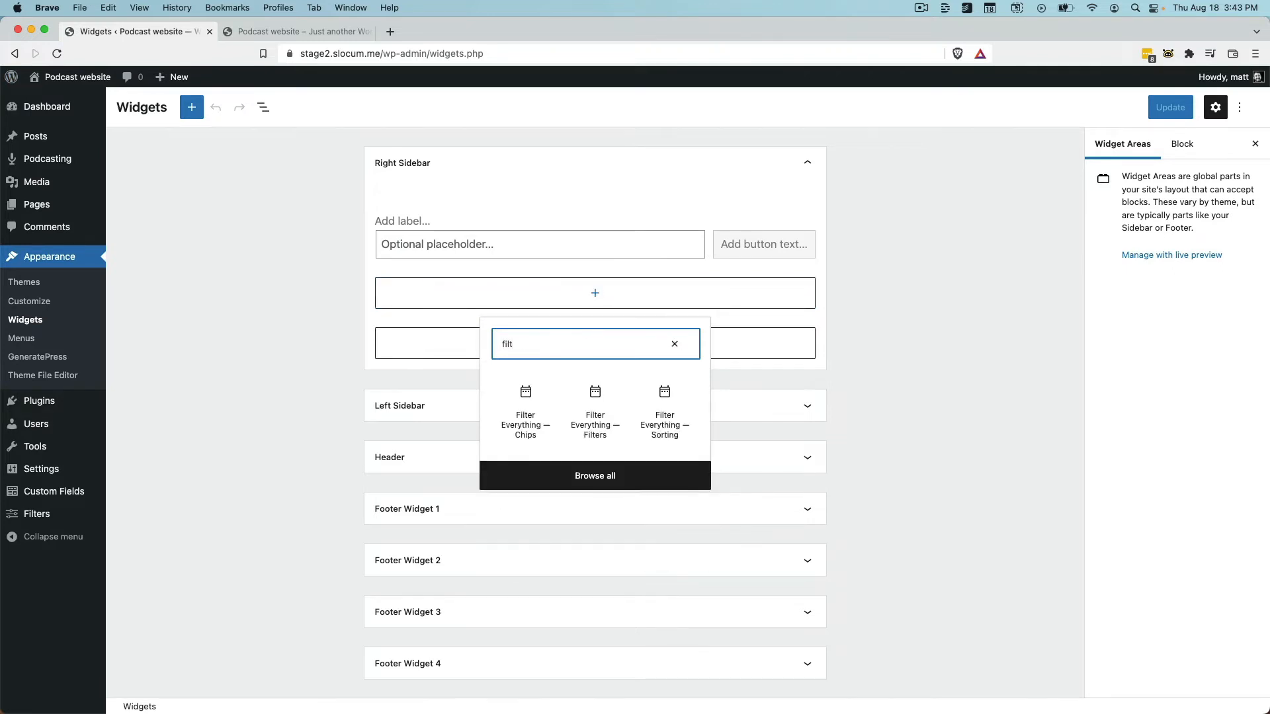
click(609, 439)
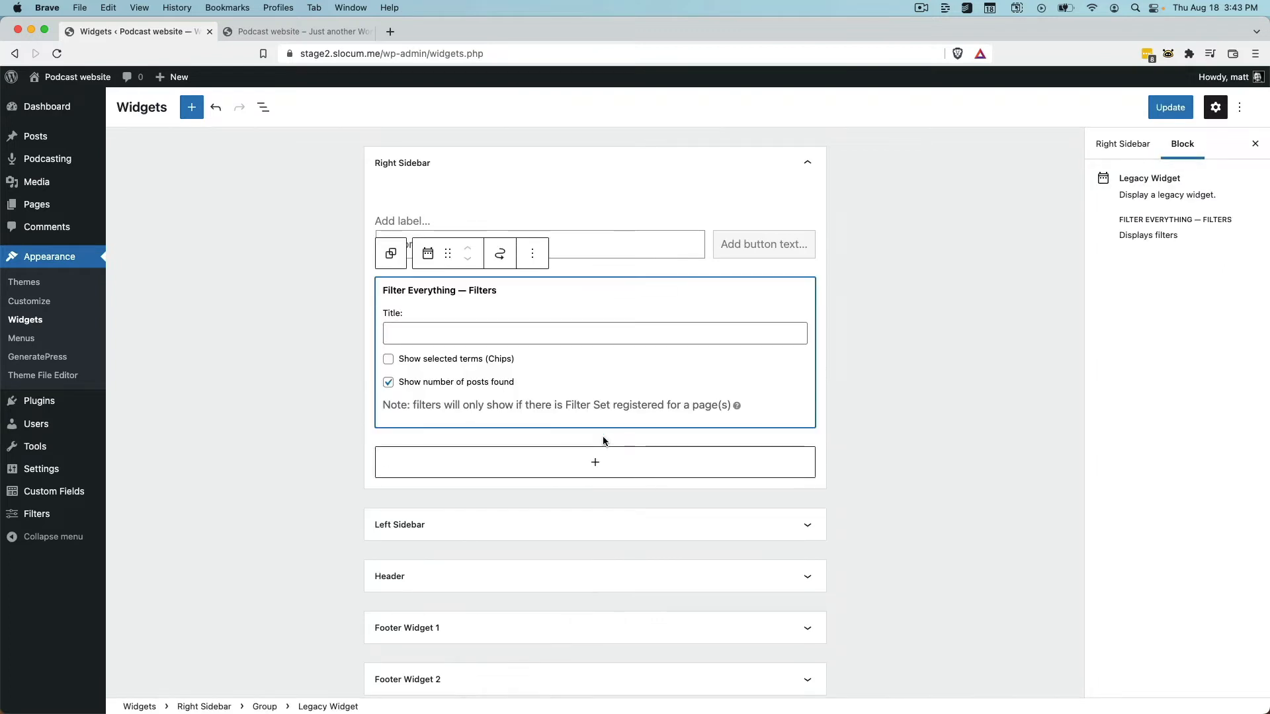
click(601, 332)
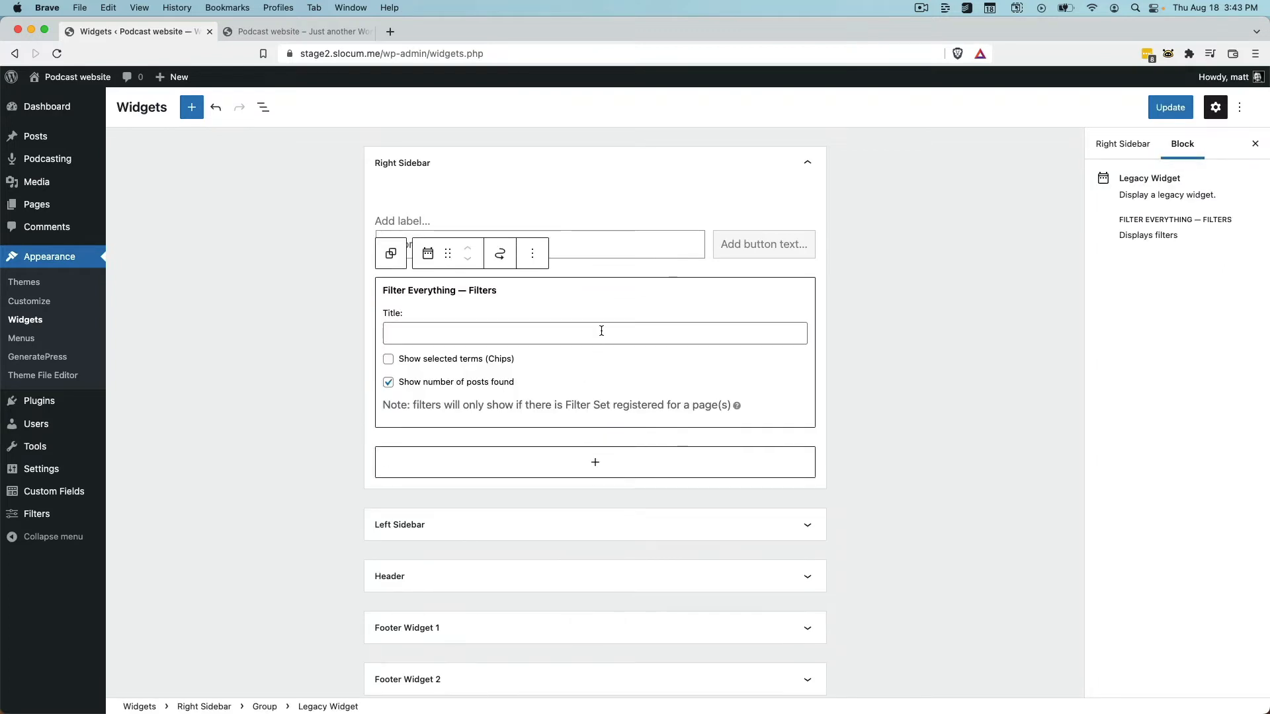
text(Filter podcasts)
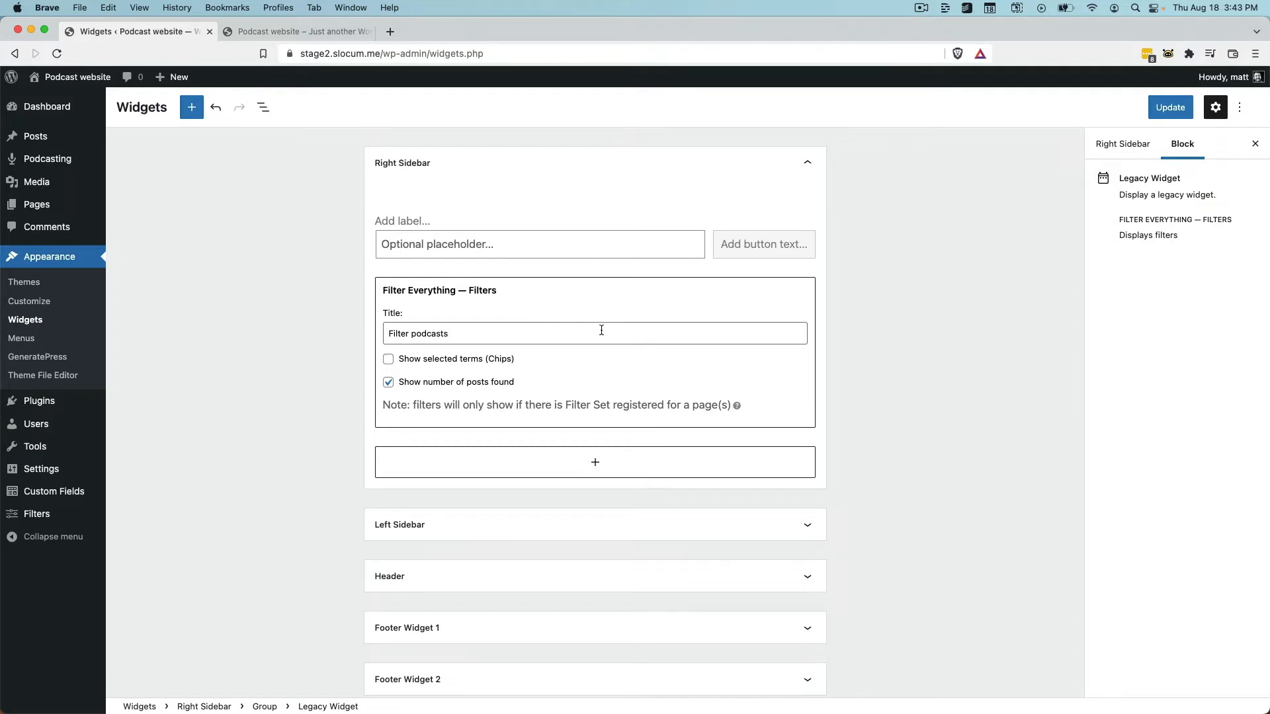
click(1182, 101)
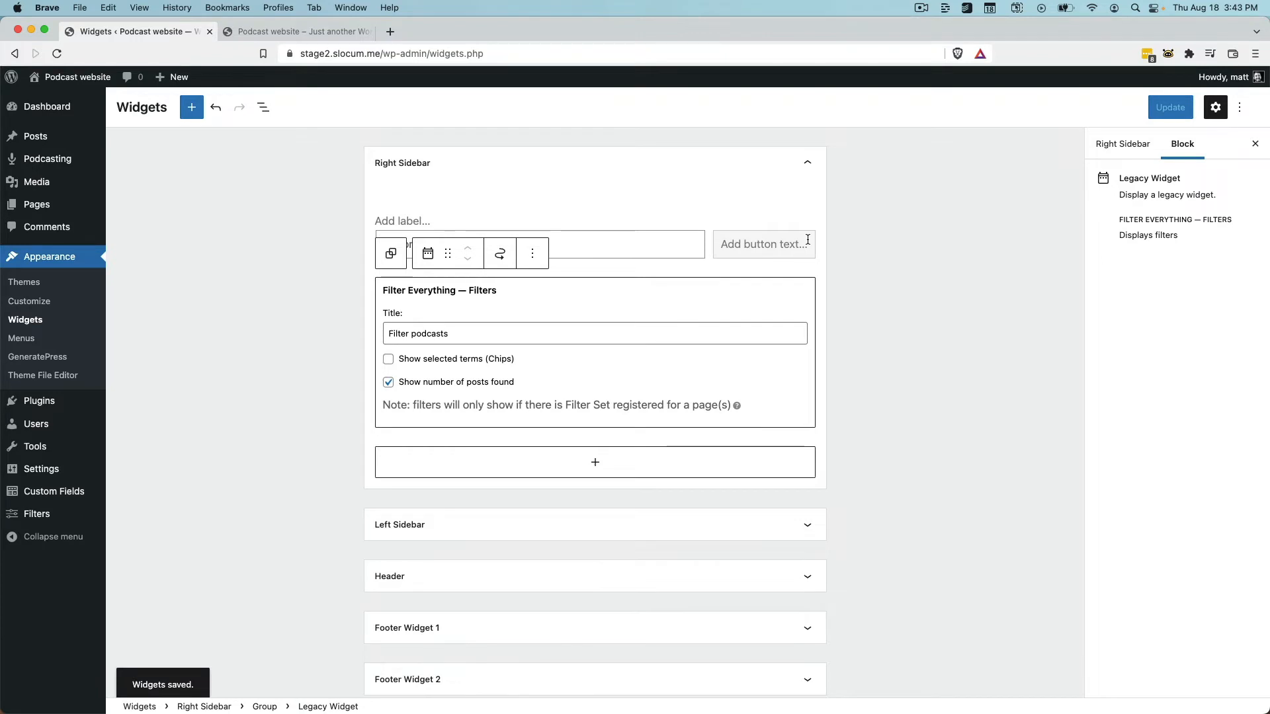
Step: Test the tag filter on the live Podcasts page with Podcasting, with Podcasting plus Marketing, and with Marketing alone
click(337, 39)
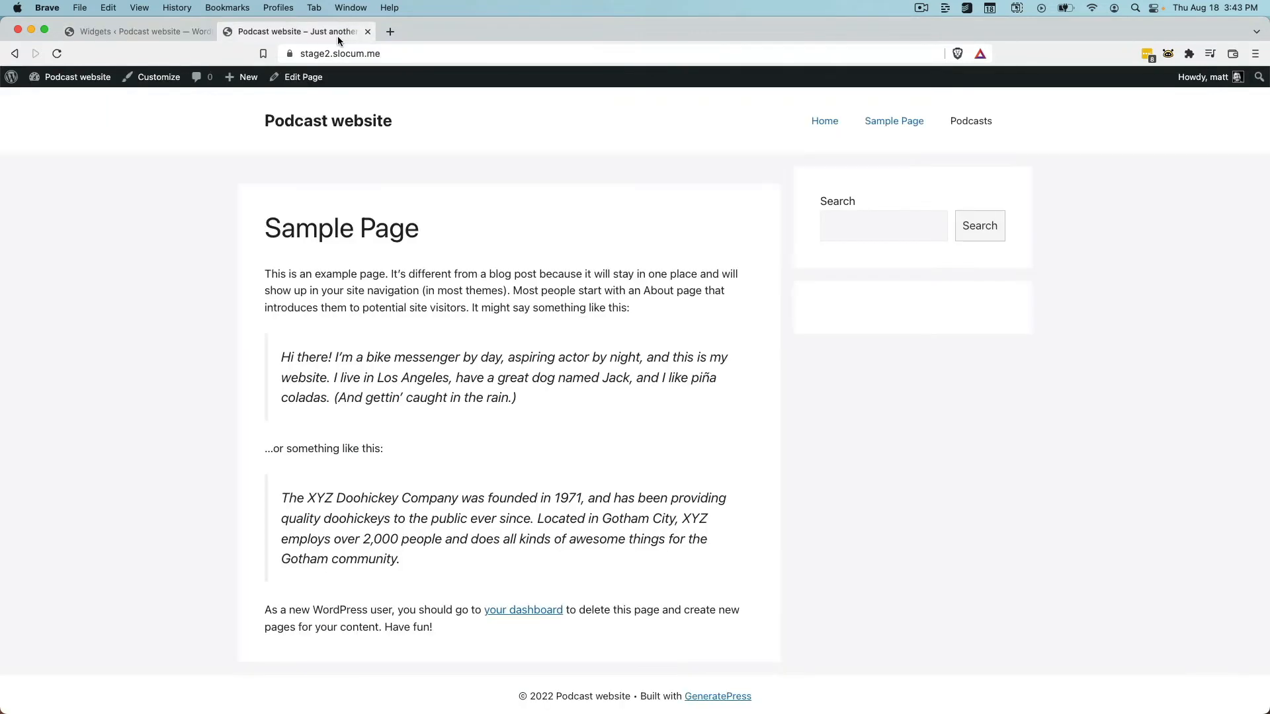
click(973, 123)
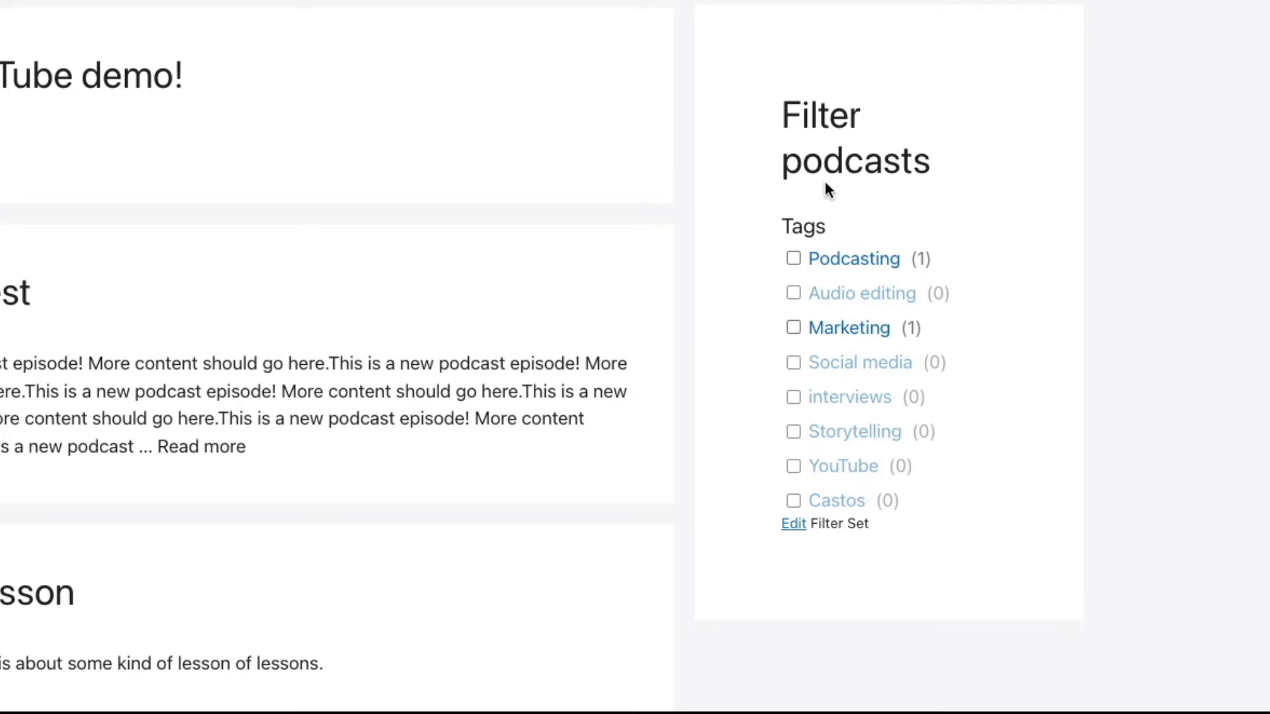
click(869, 265)
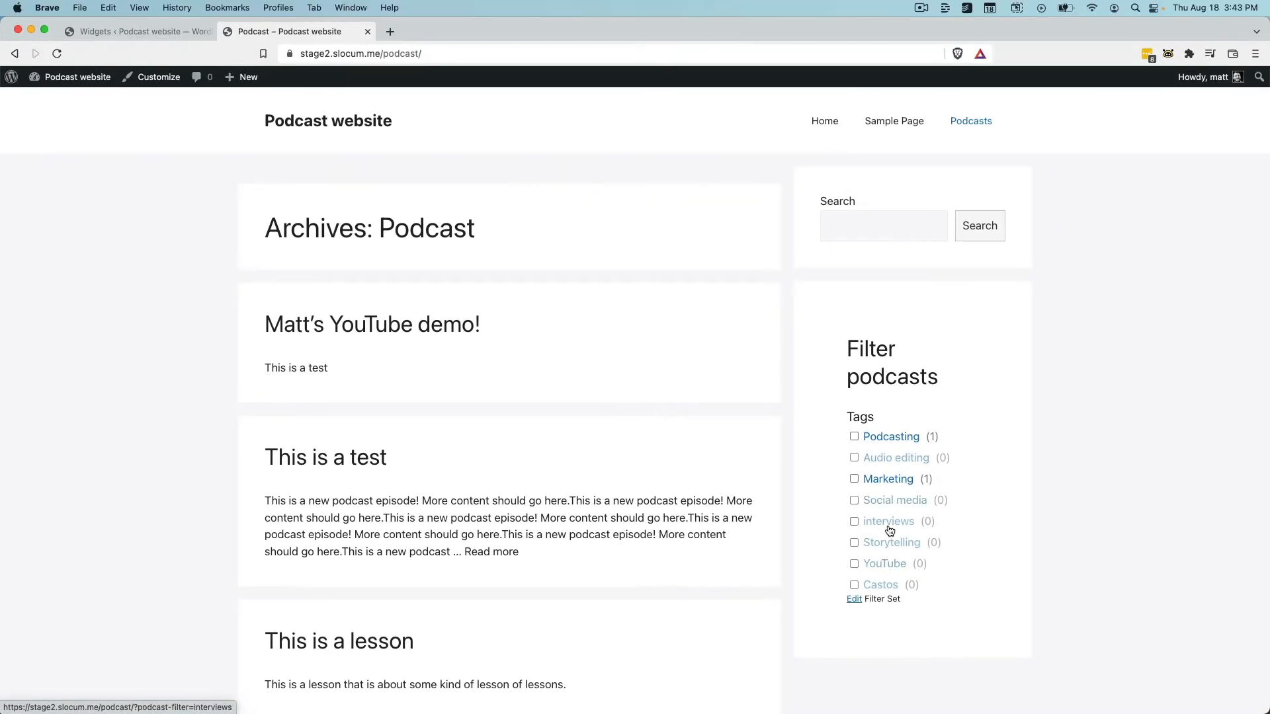
click(903, 439)
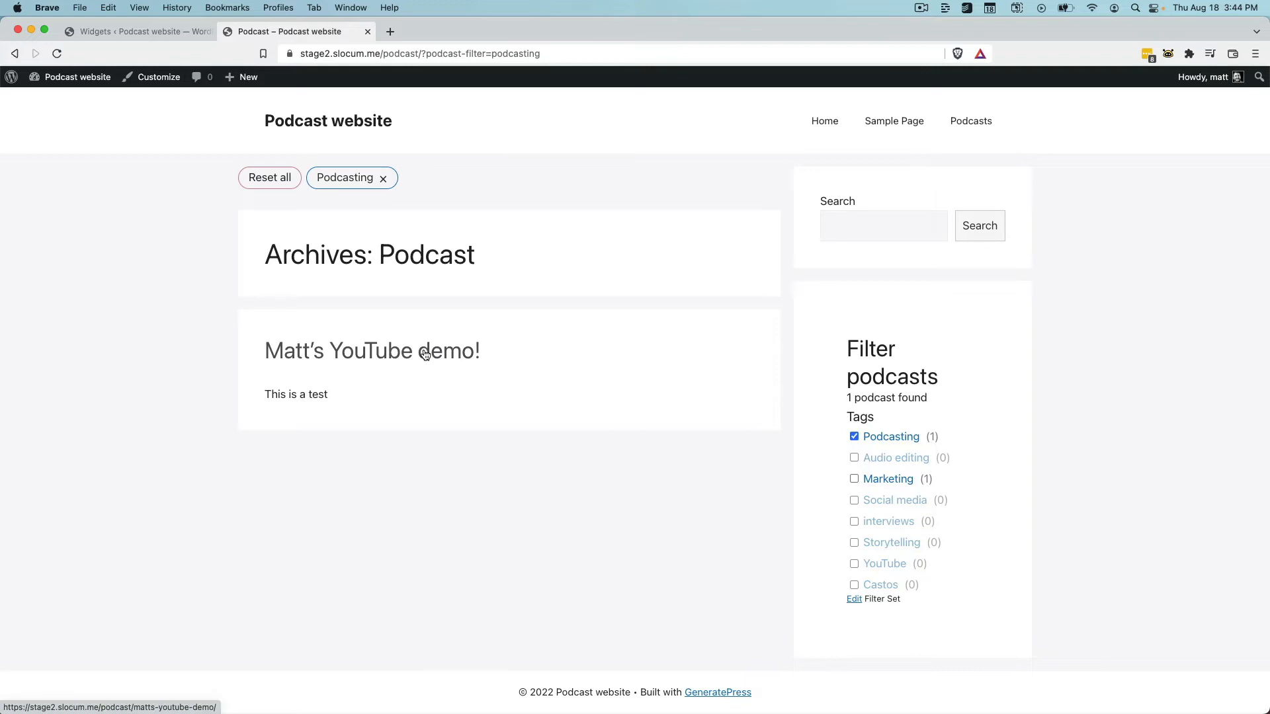
click(898, 489)
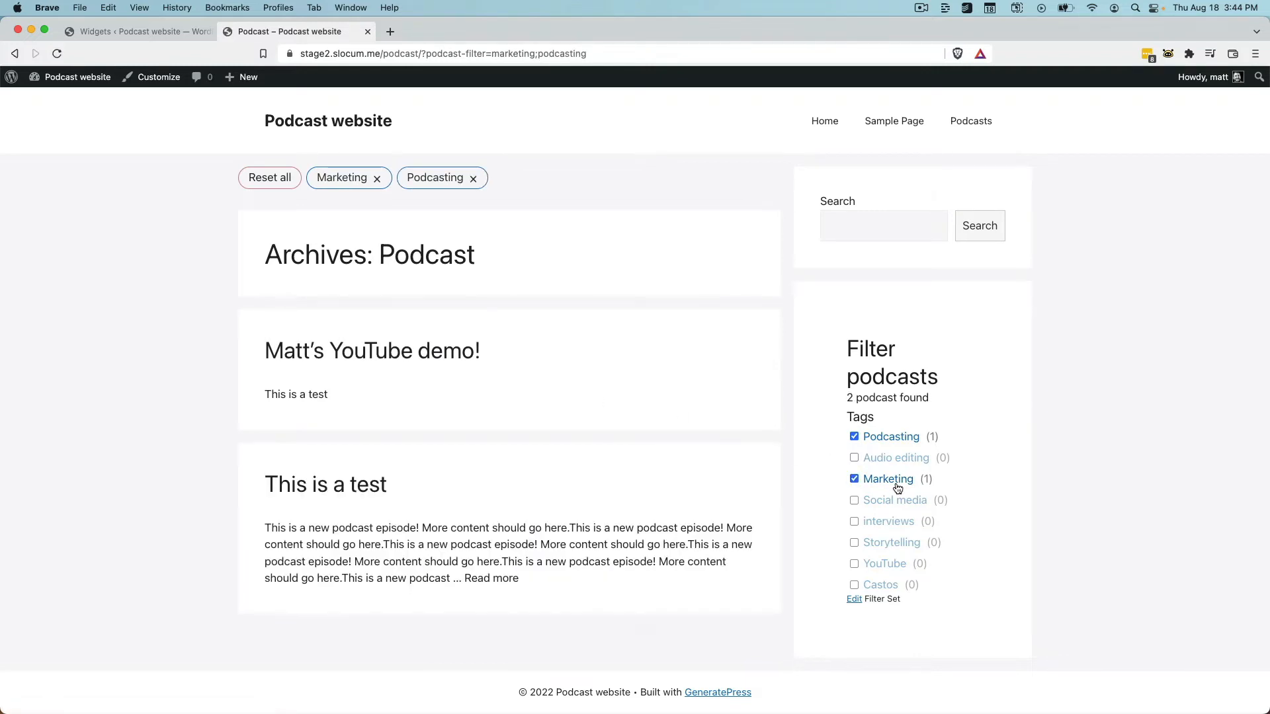
click(854, 437)
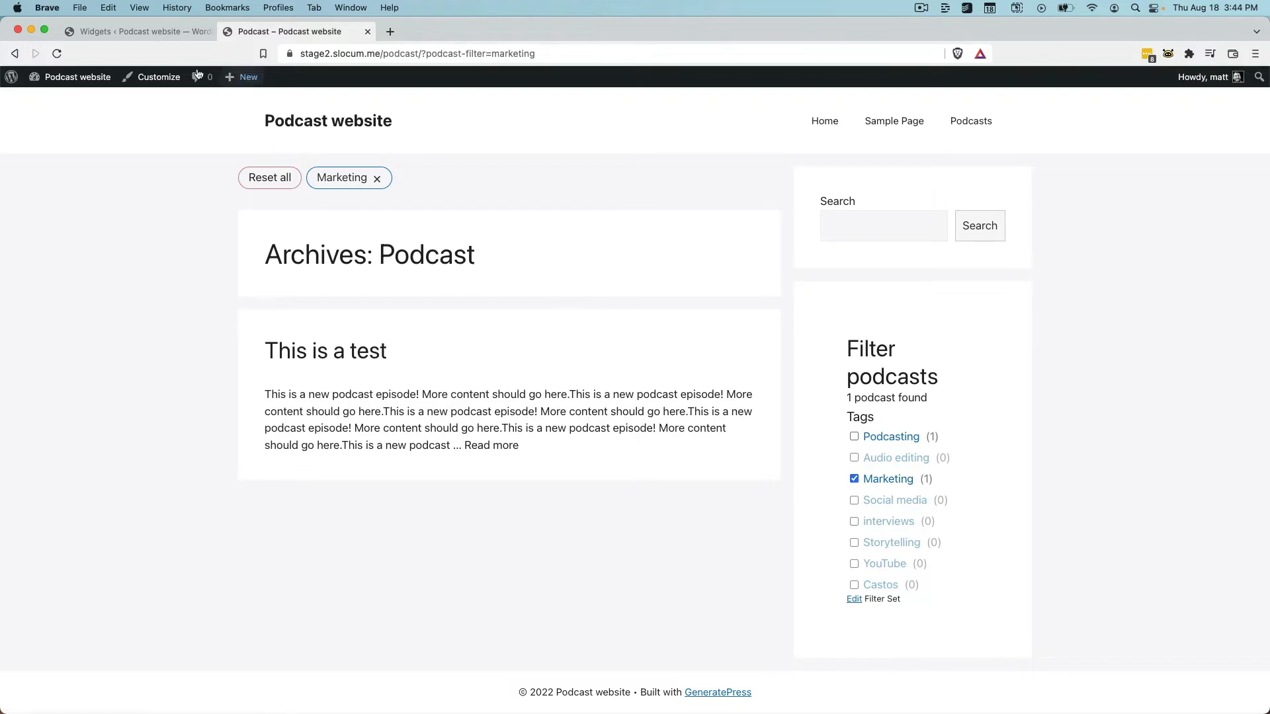
Step: Quick-edit the podcast episode "This is a lesson" to add the tag "Interviews" and save it
click(166, 32)
mouse_move(72, 160)
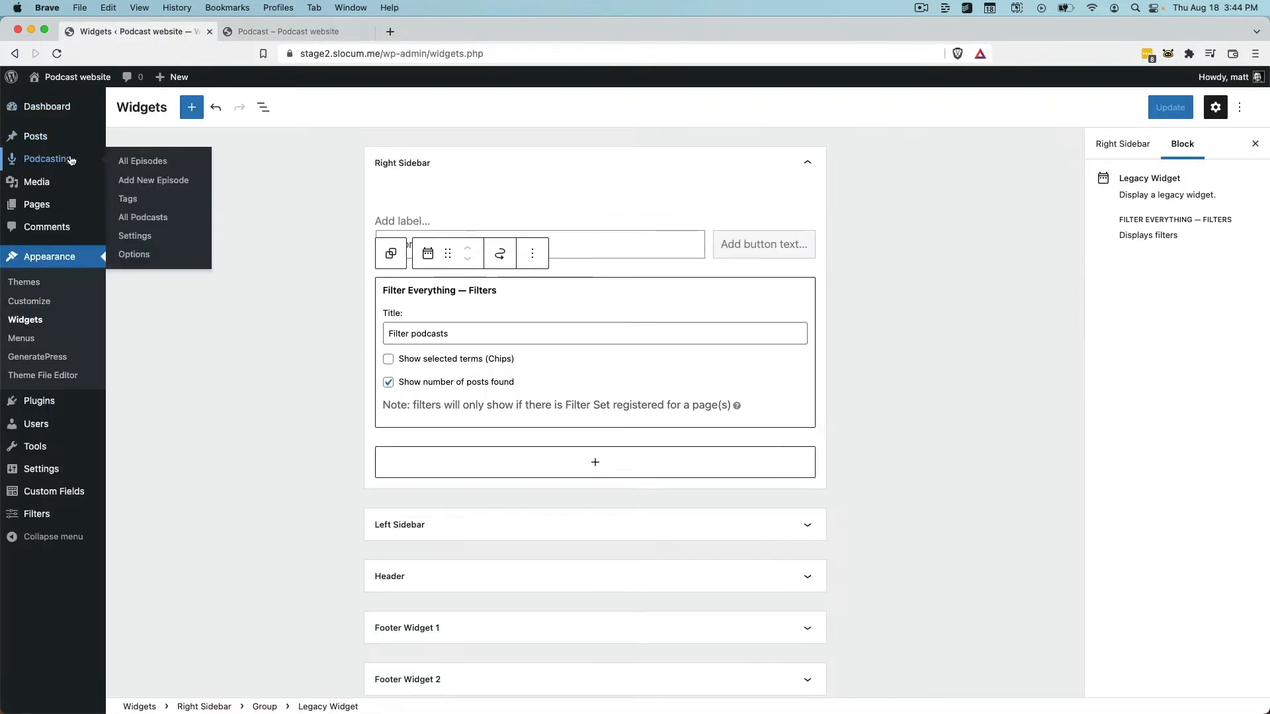
click(142, 161)
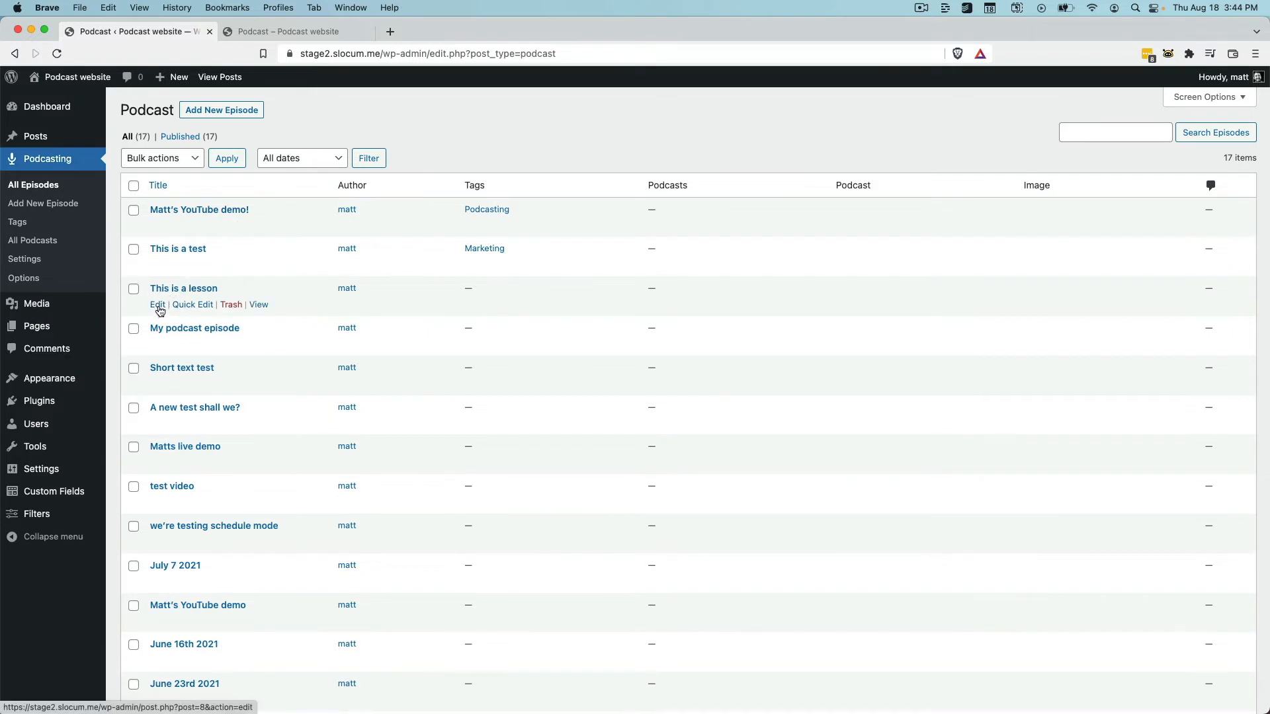
click(192, 305)
click(828, 341)
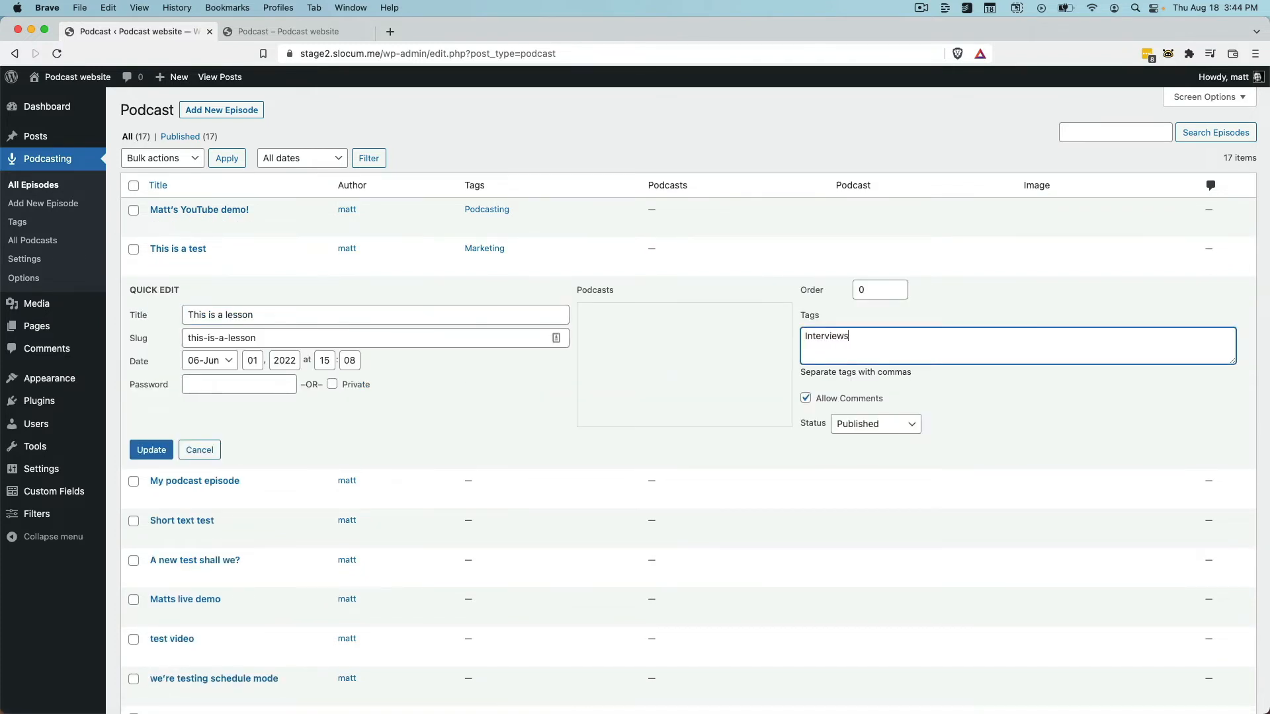
text(Interviews)
click(151, 450)
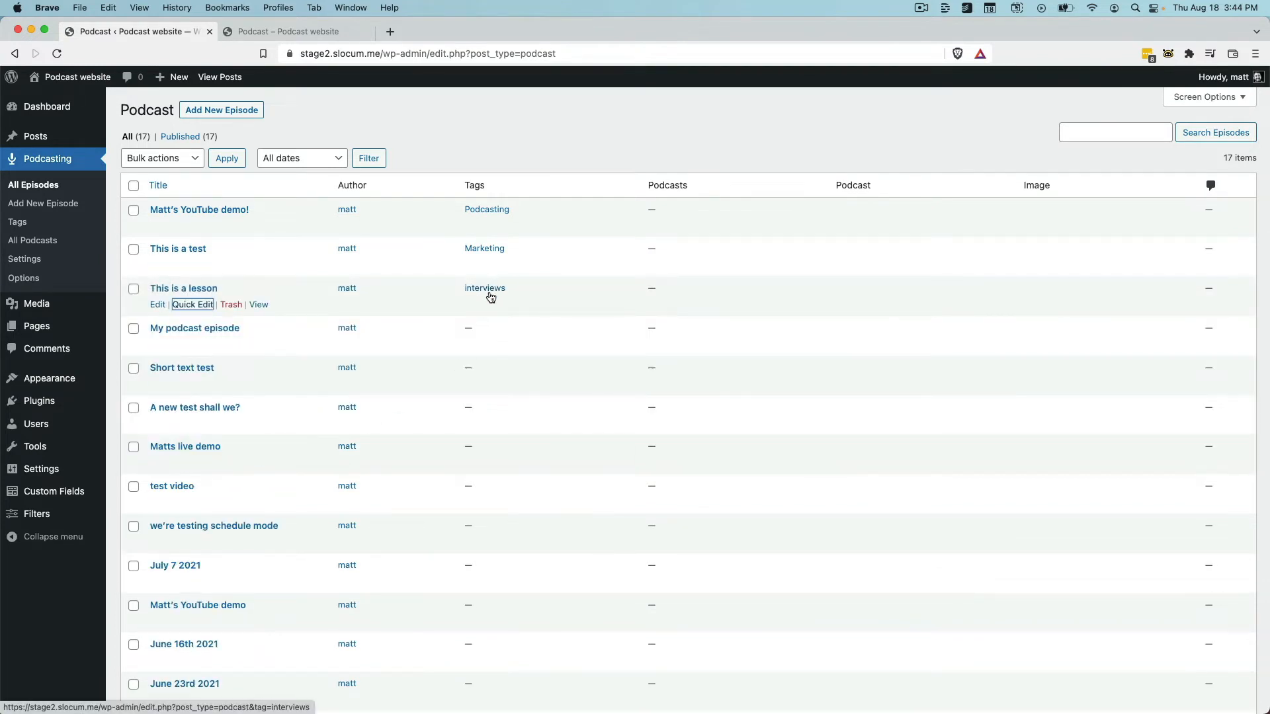
Step: Test the interviews tag alongside Marketing on the live Podcasts page, and remove the interviews filter again
click(326, 35)
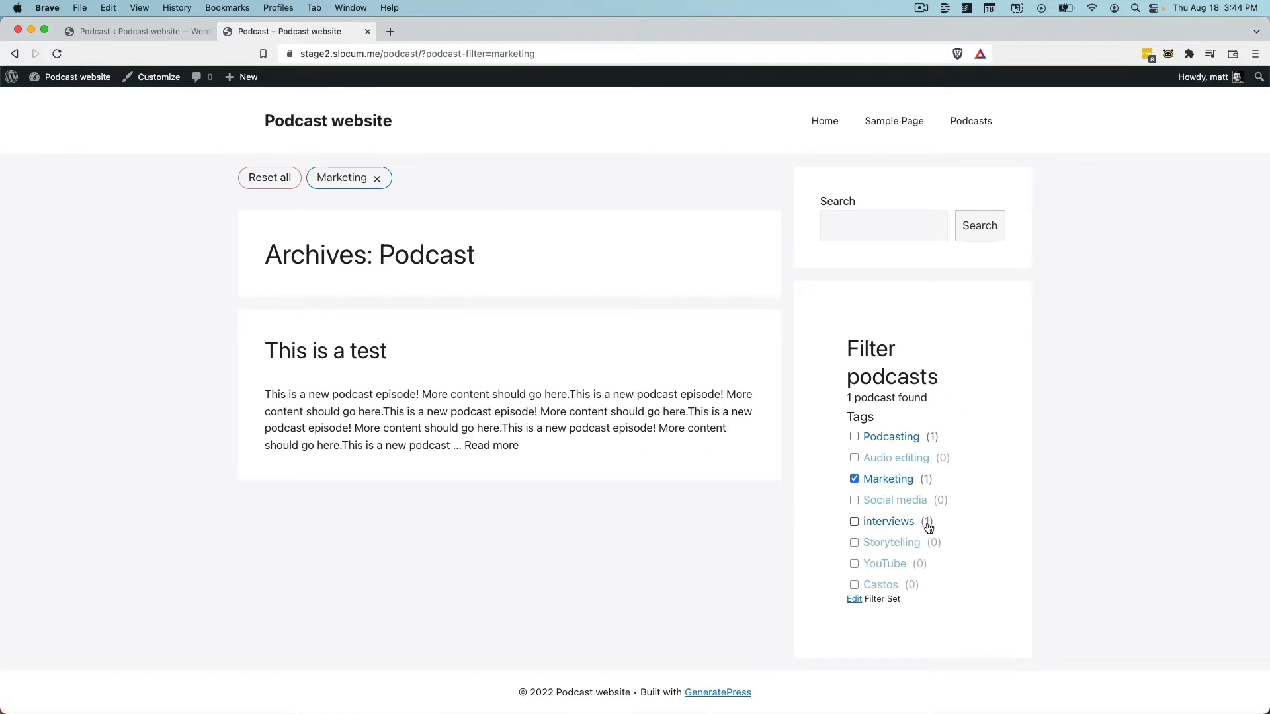
click(883, 525)
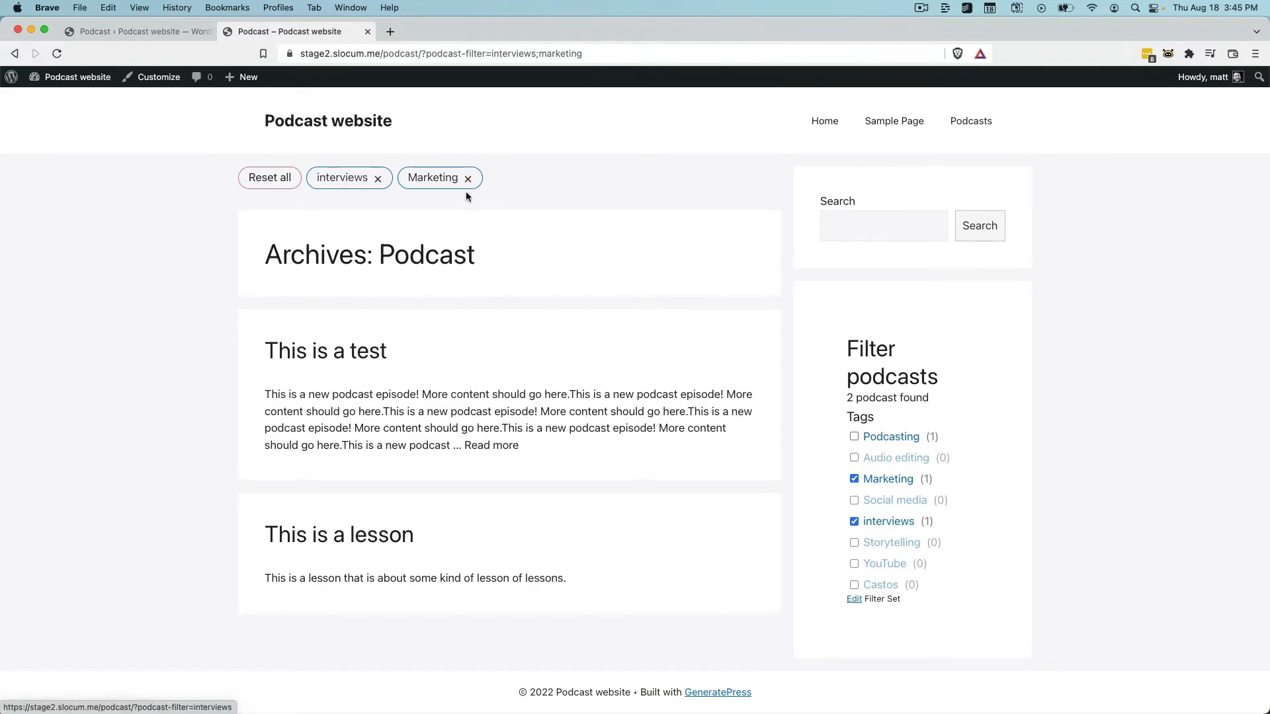
click(377, 180)
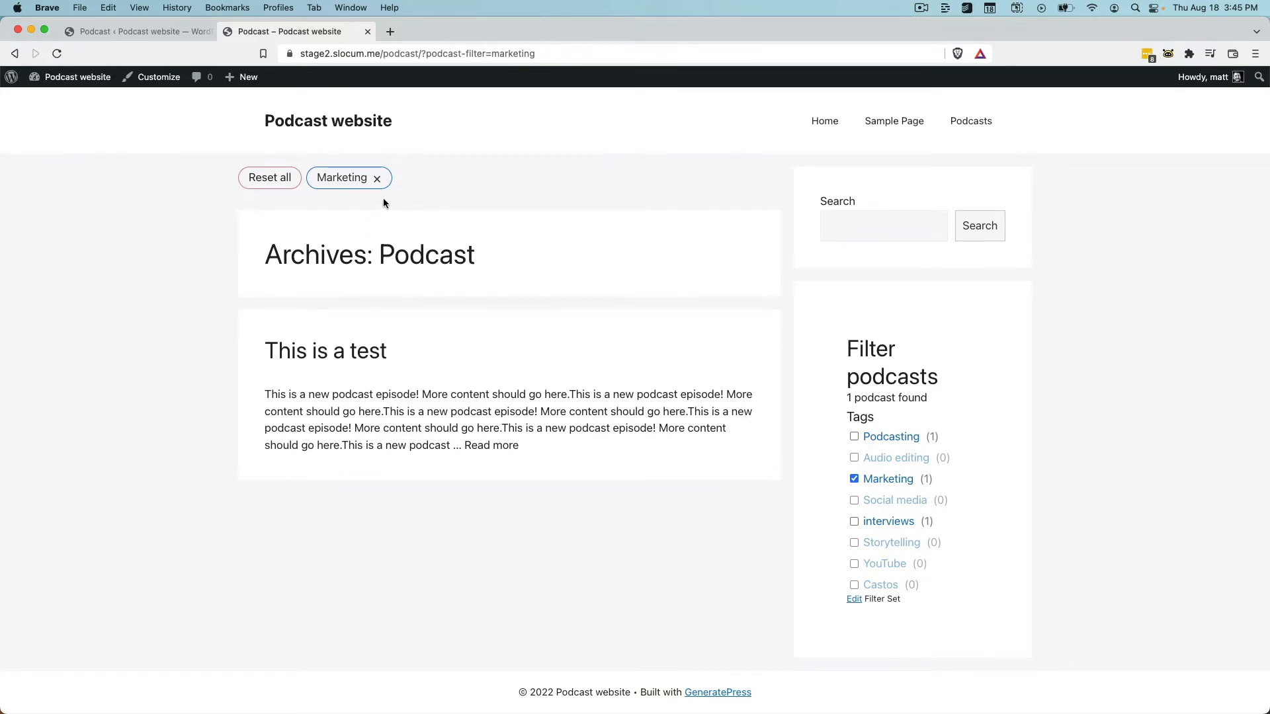
Step: Return to the WordPress admin and start a new Advanced Custom Fields field group titled "Podcast filtering"
click(162, 31)
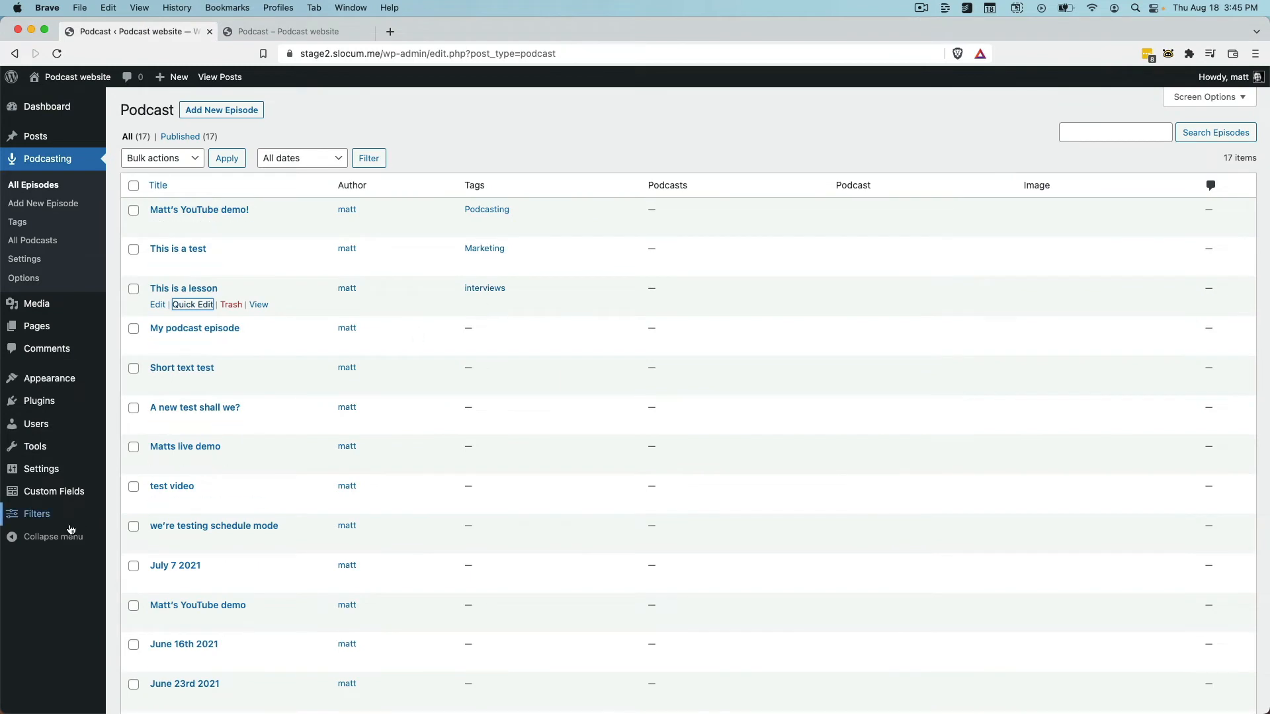
mouse_move(71, 520)
mouse_move(66, 492)
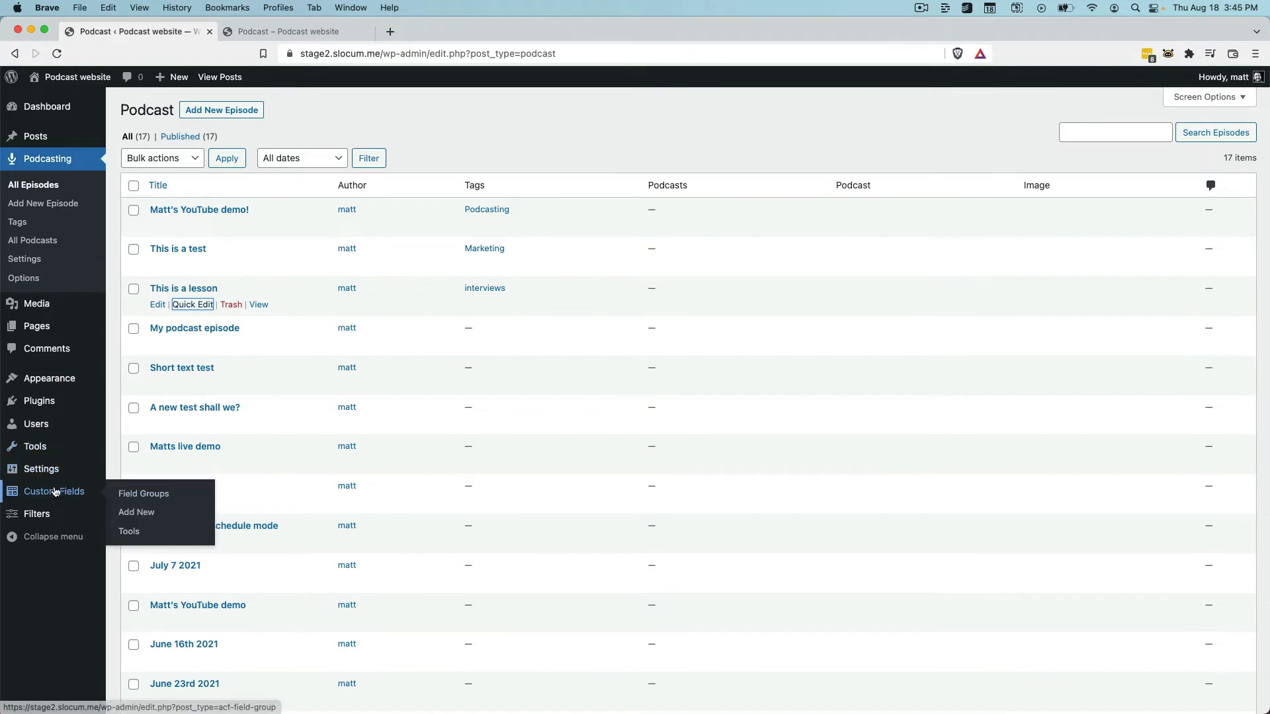
click(185, 501)
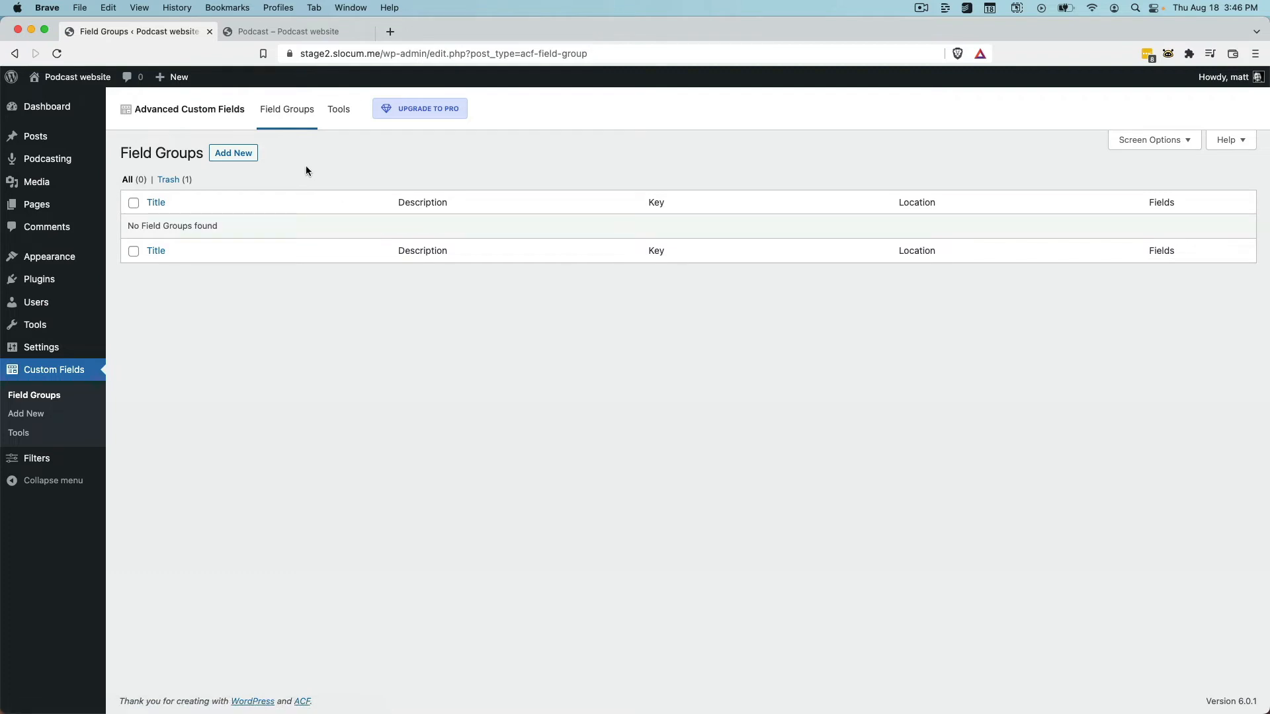
click(238, 155)
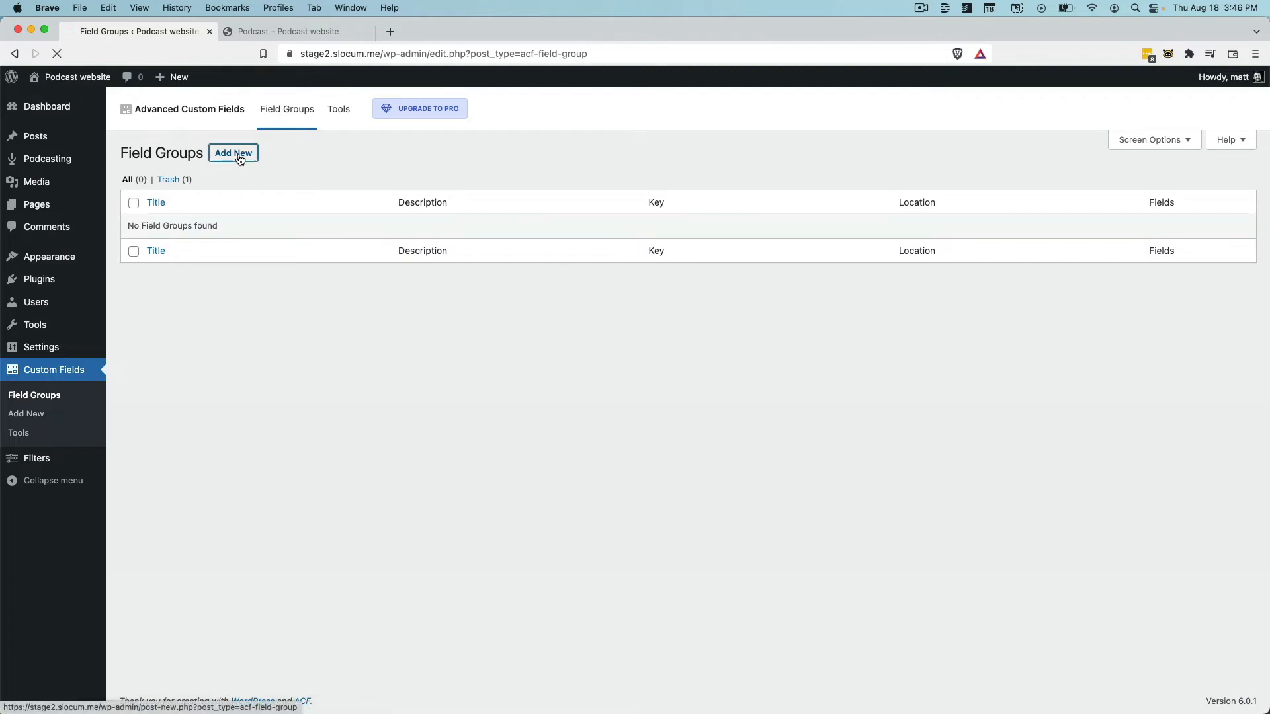
click(227, 184)
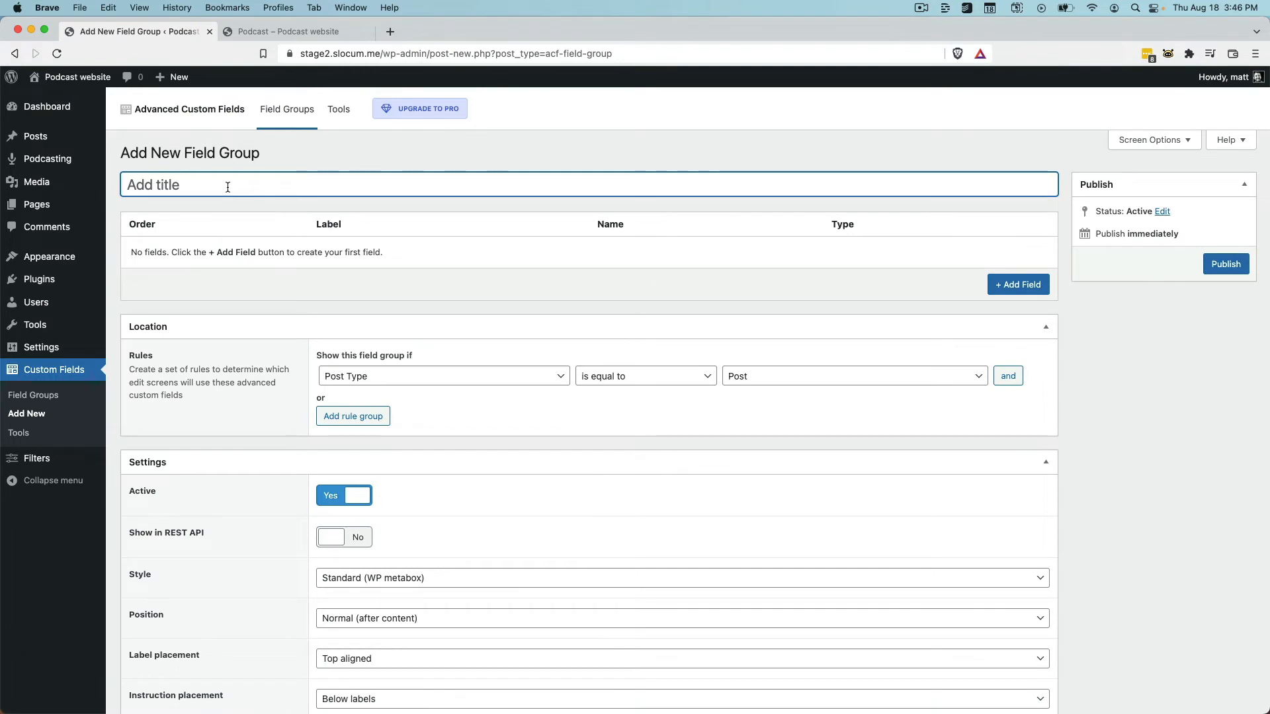
text(Podcast filtering)
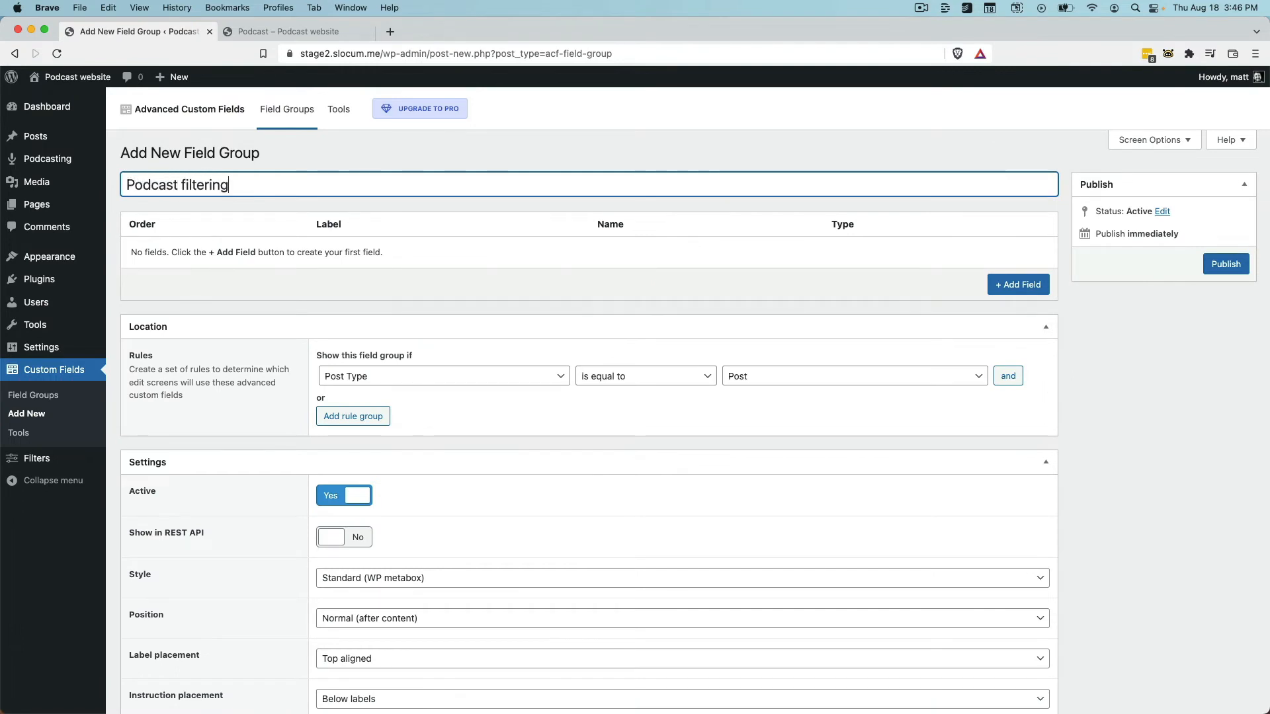
Step: Set the field group's location rule to show it when Post Type is equal to Podcast
click(473, 402)
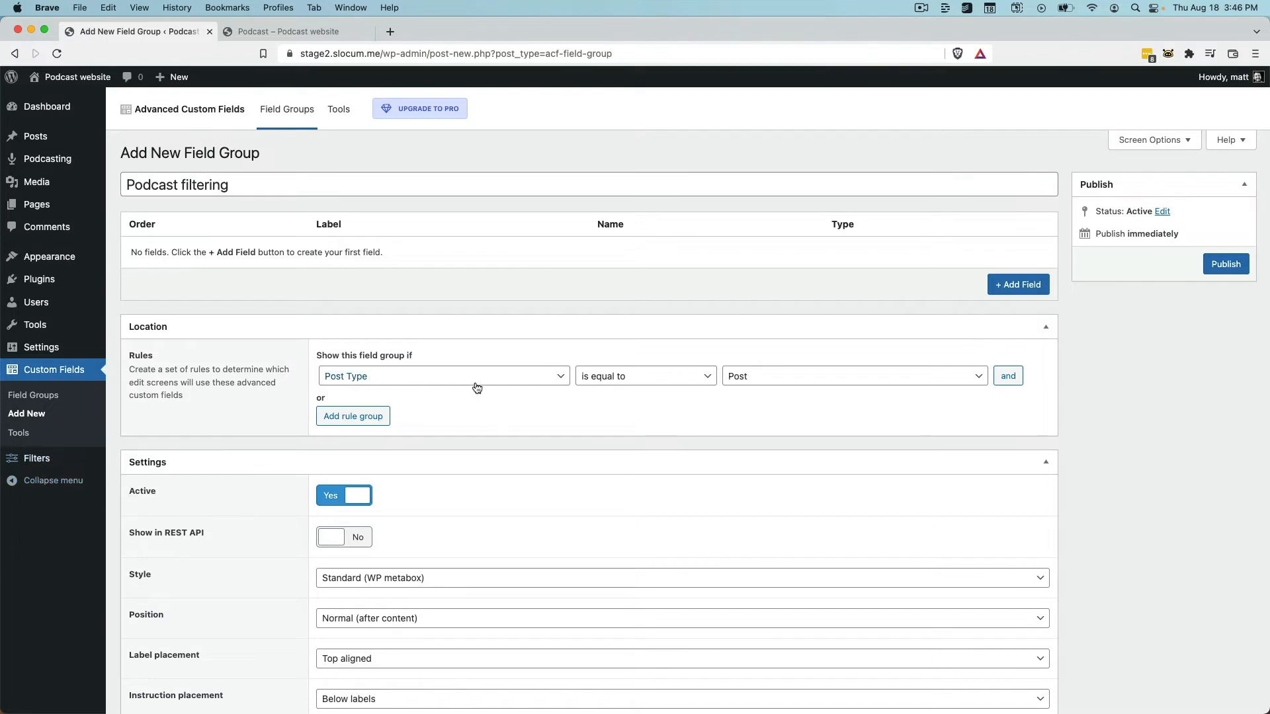
click(445, 383)
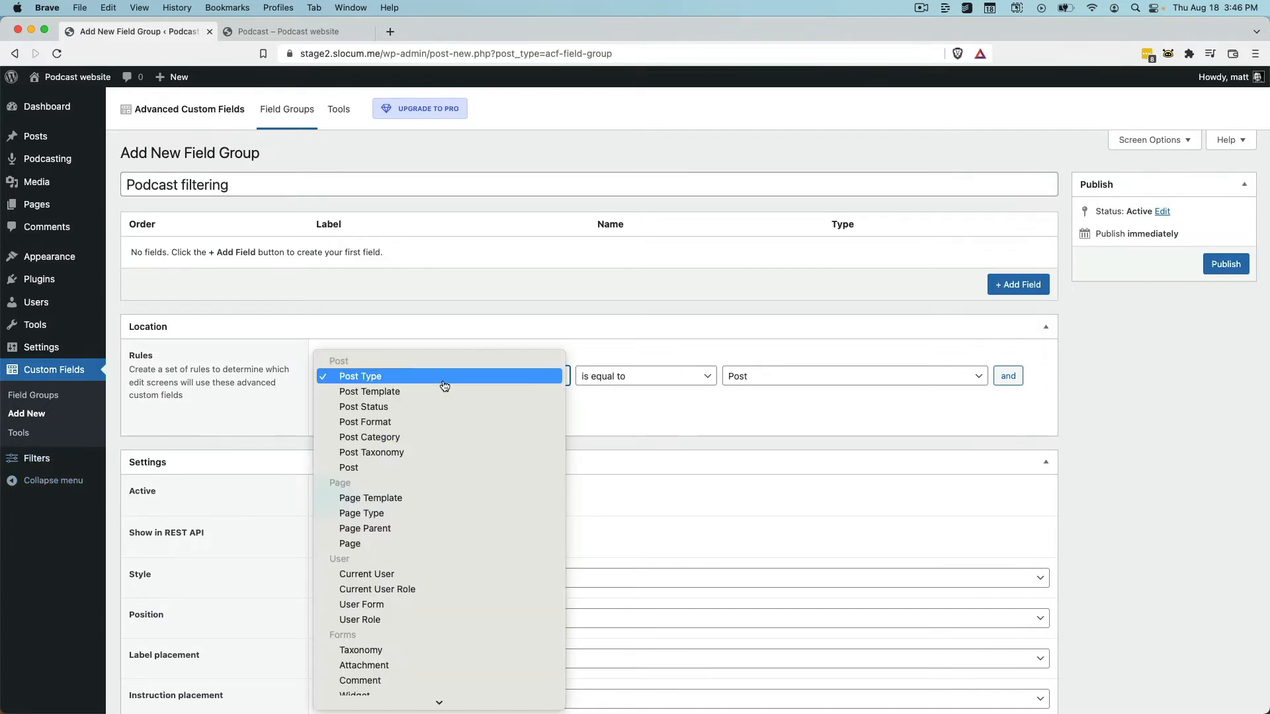
click(516, 382)
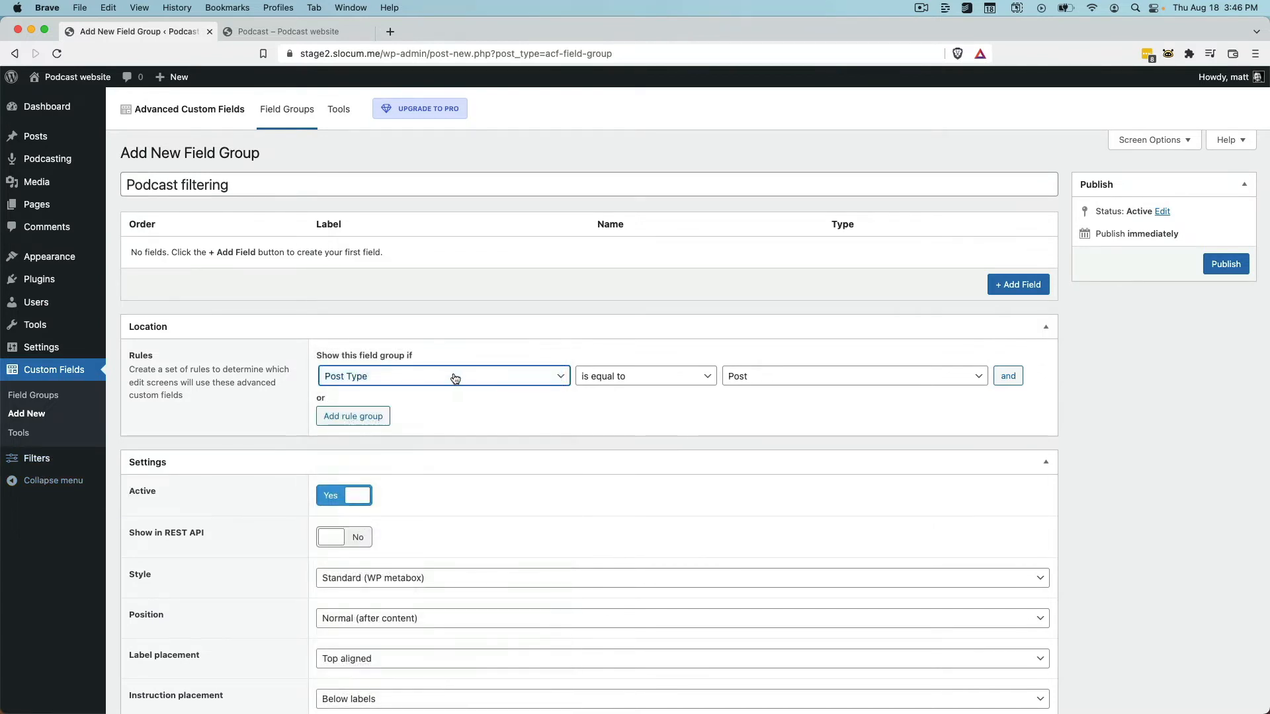
click(766, 373)
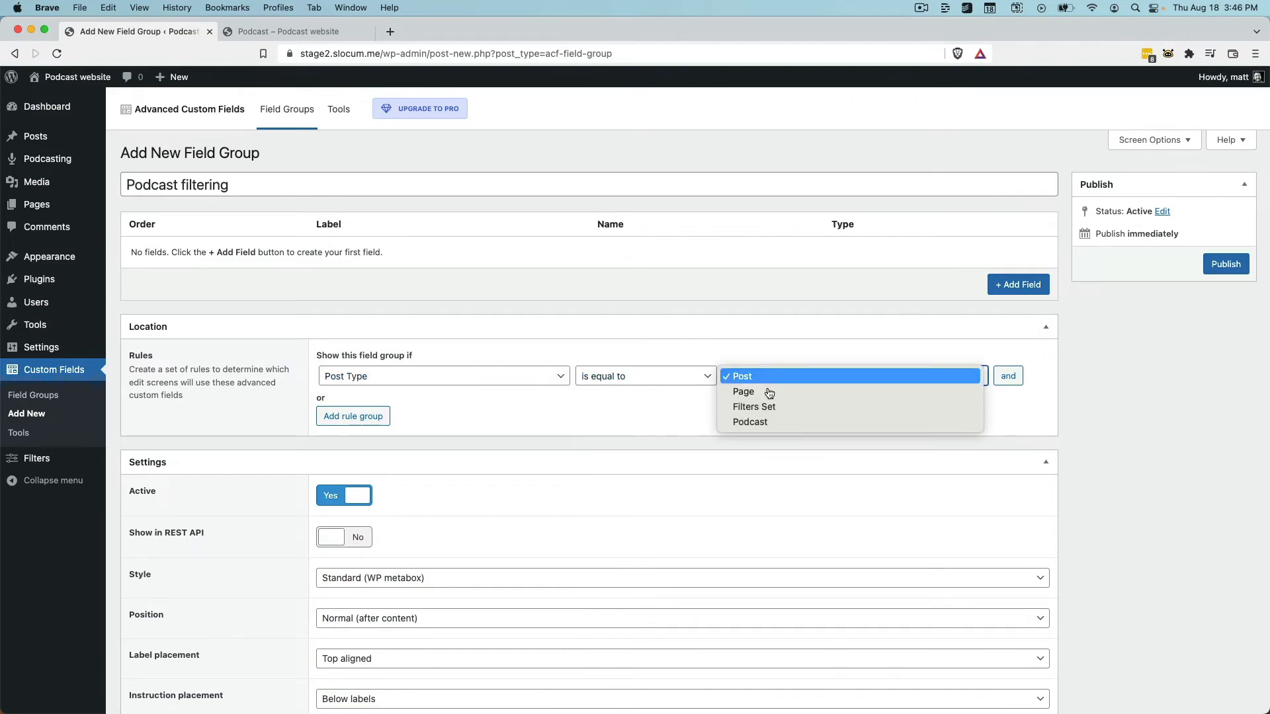
click(771, 425)
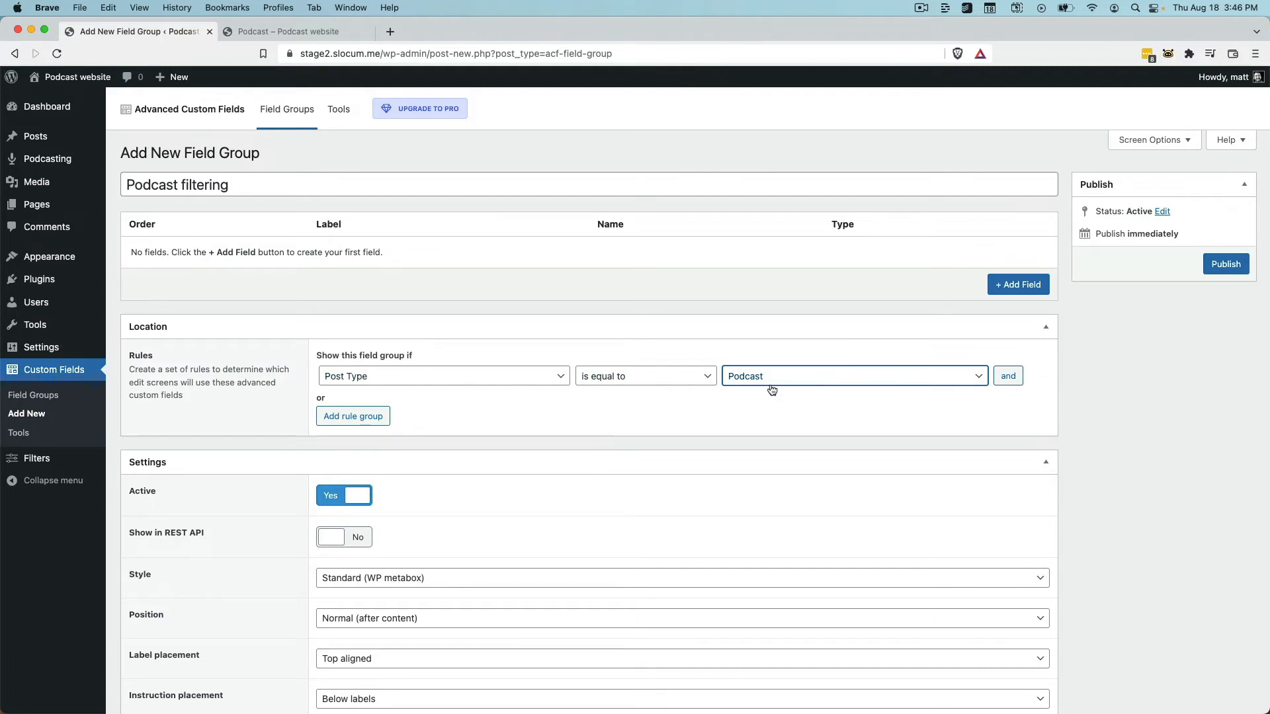
Step: Add a field labelled "Length" to the group and set its field type to Select
click(1000, 295)
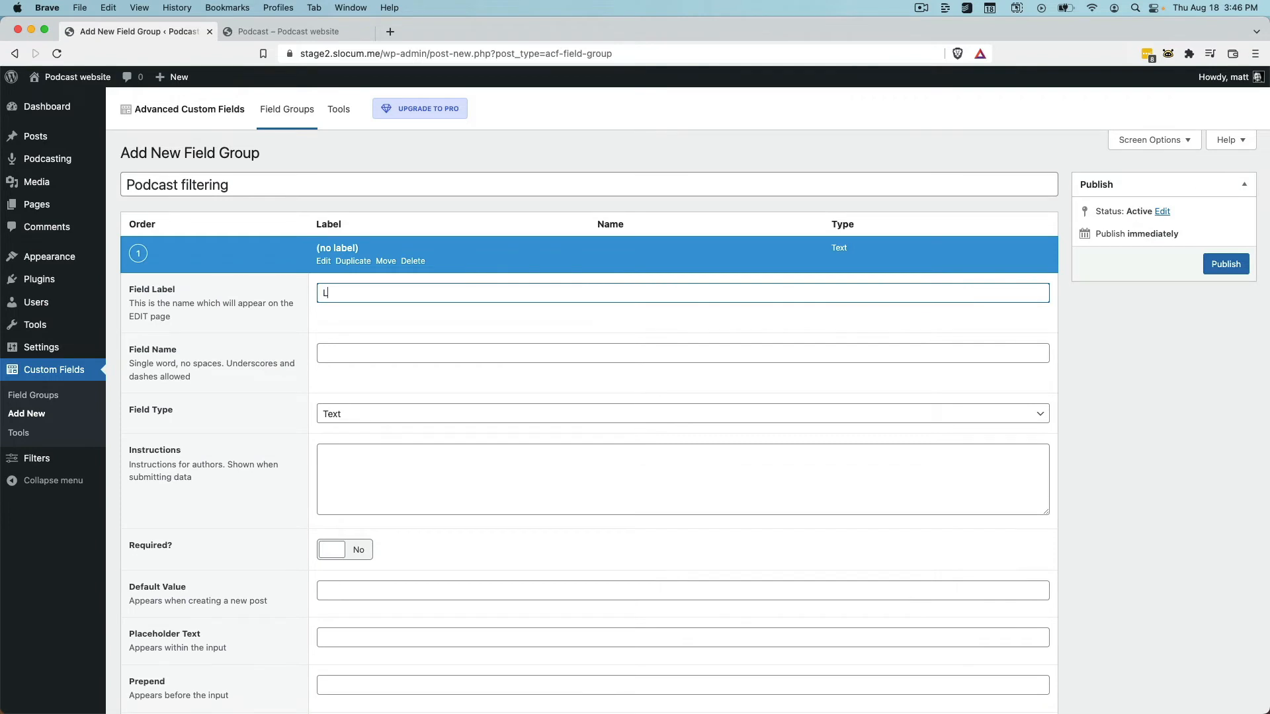
text(Length)
click(376, 375)
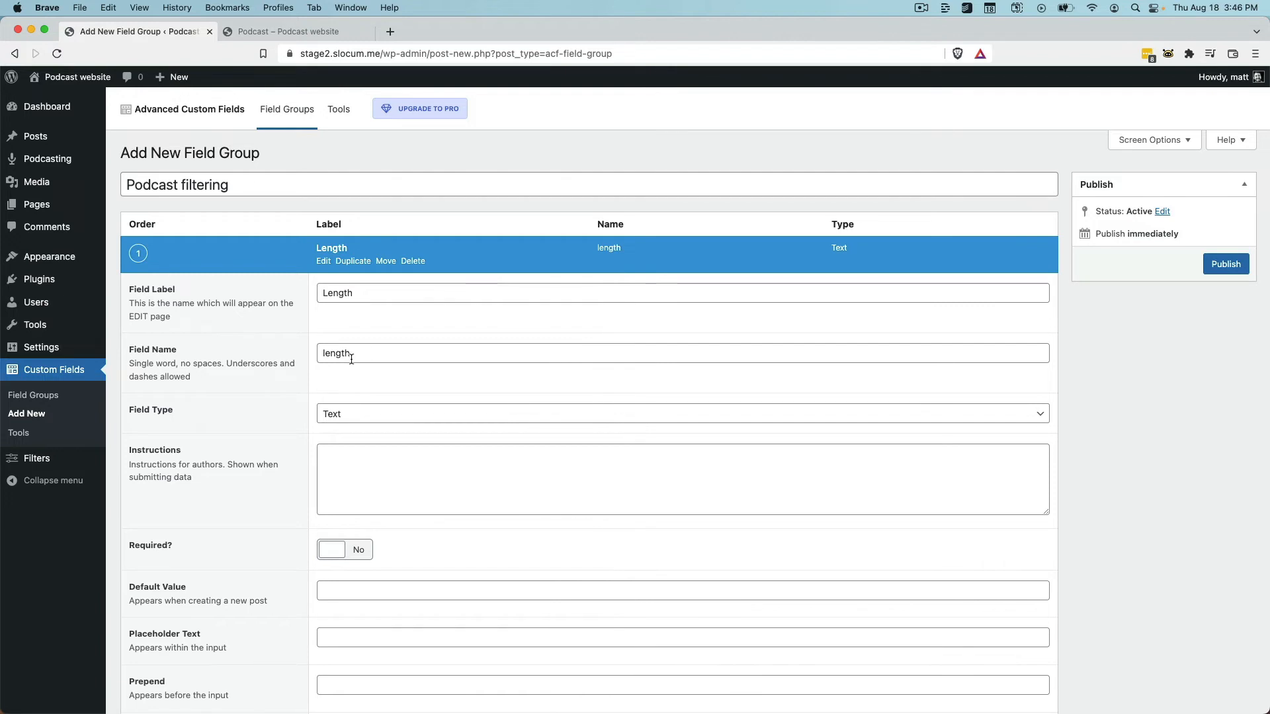
click(359, 417)
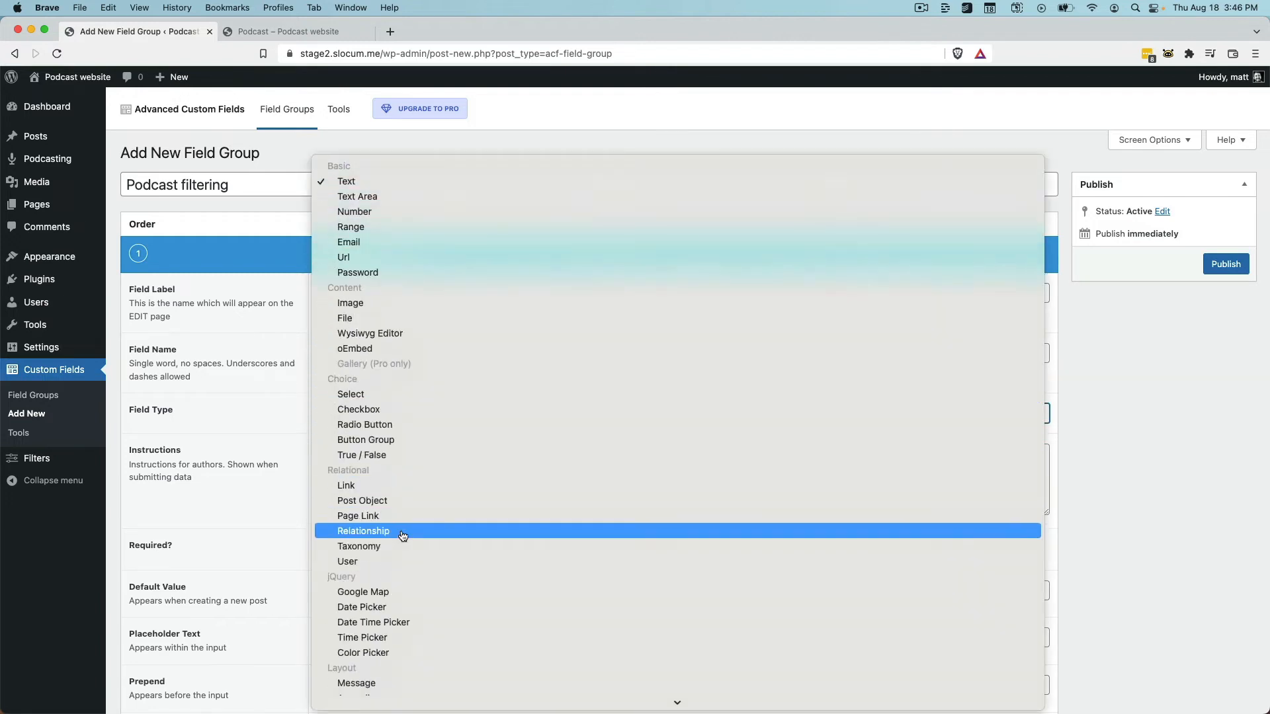
scroll(403, 535, down, 3)
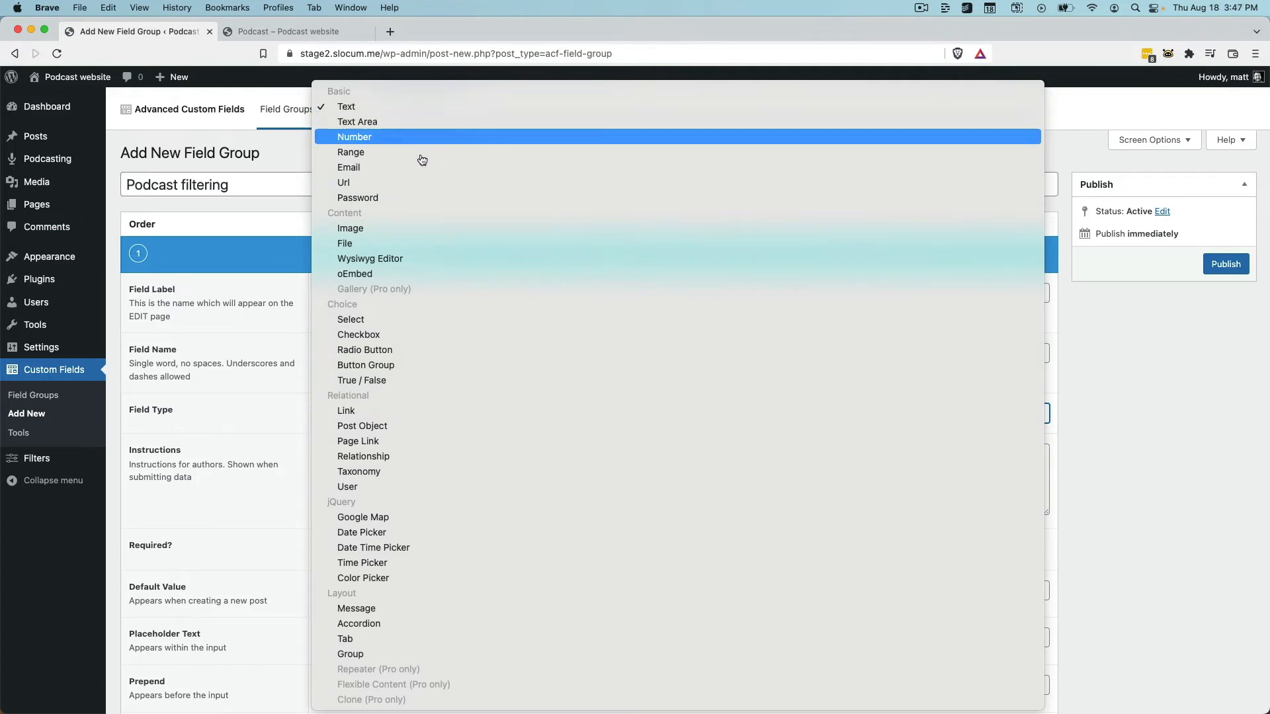
click(407, 322)
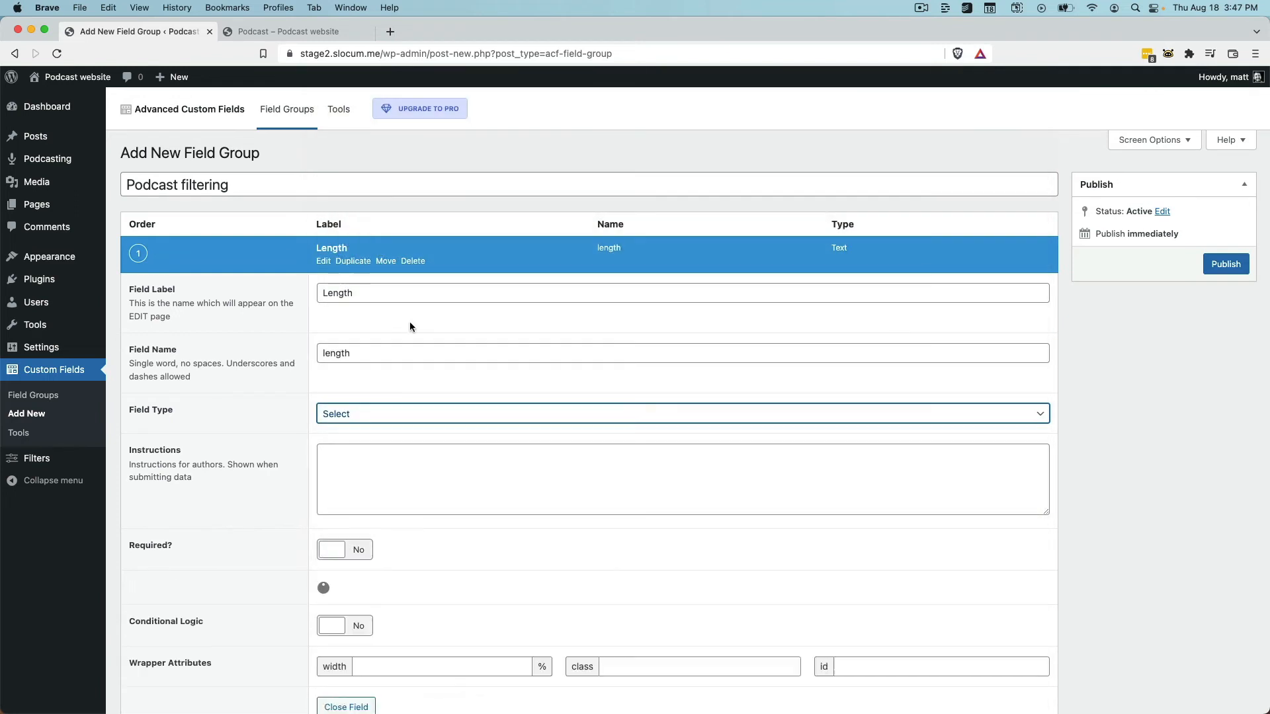
Step: Enter the Length field's instructions for authors as "Please select the length of your podcast."
click(379, 458)
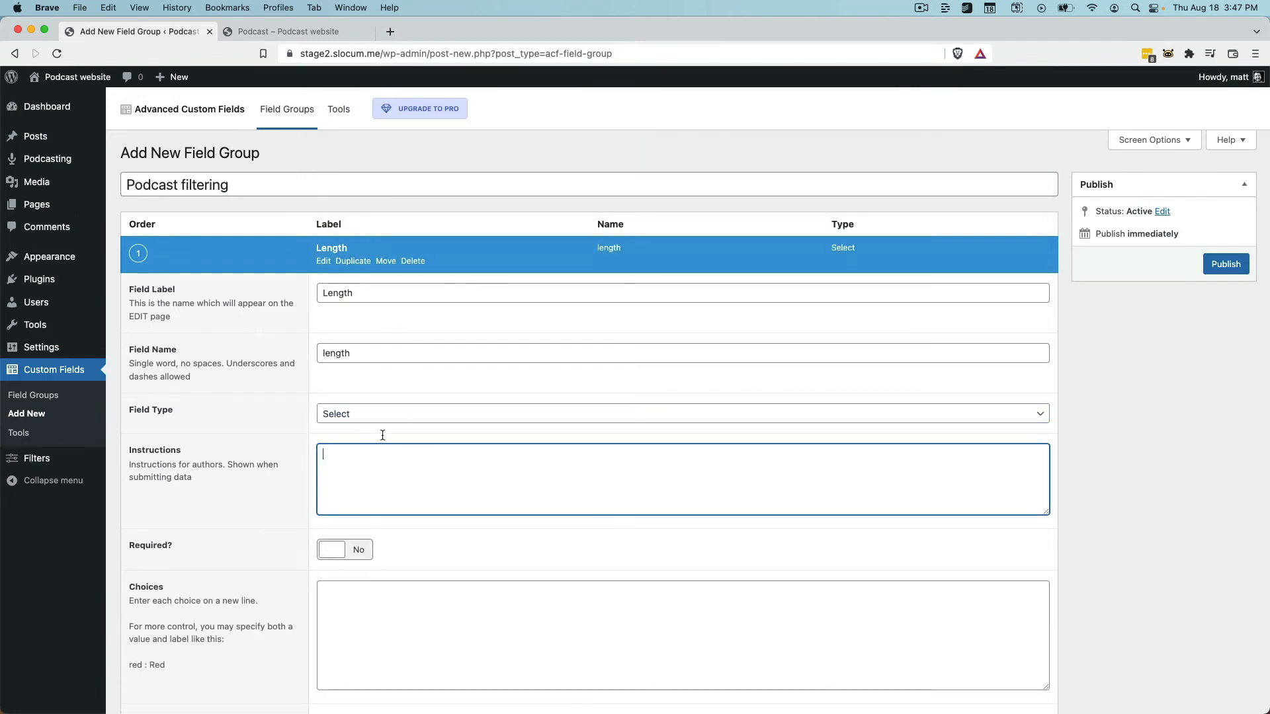
scroll(384, 488, down, 1)
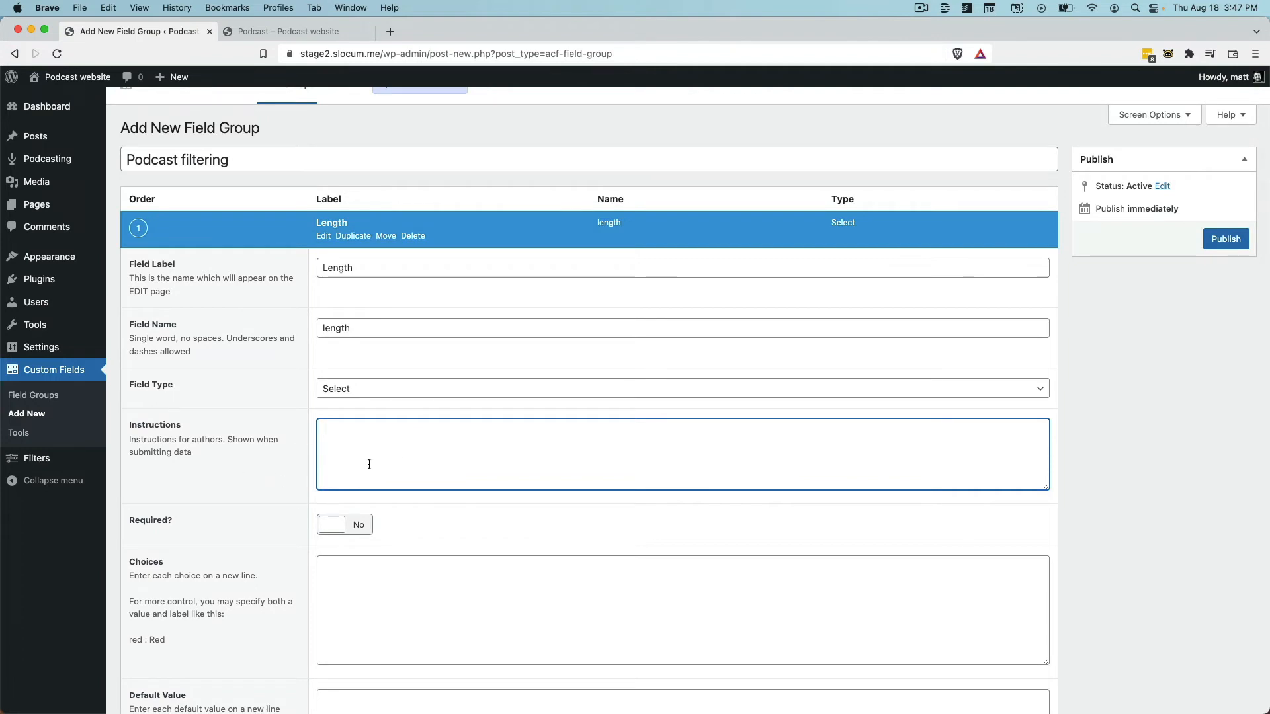
text(Please select the l)
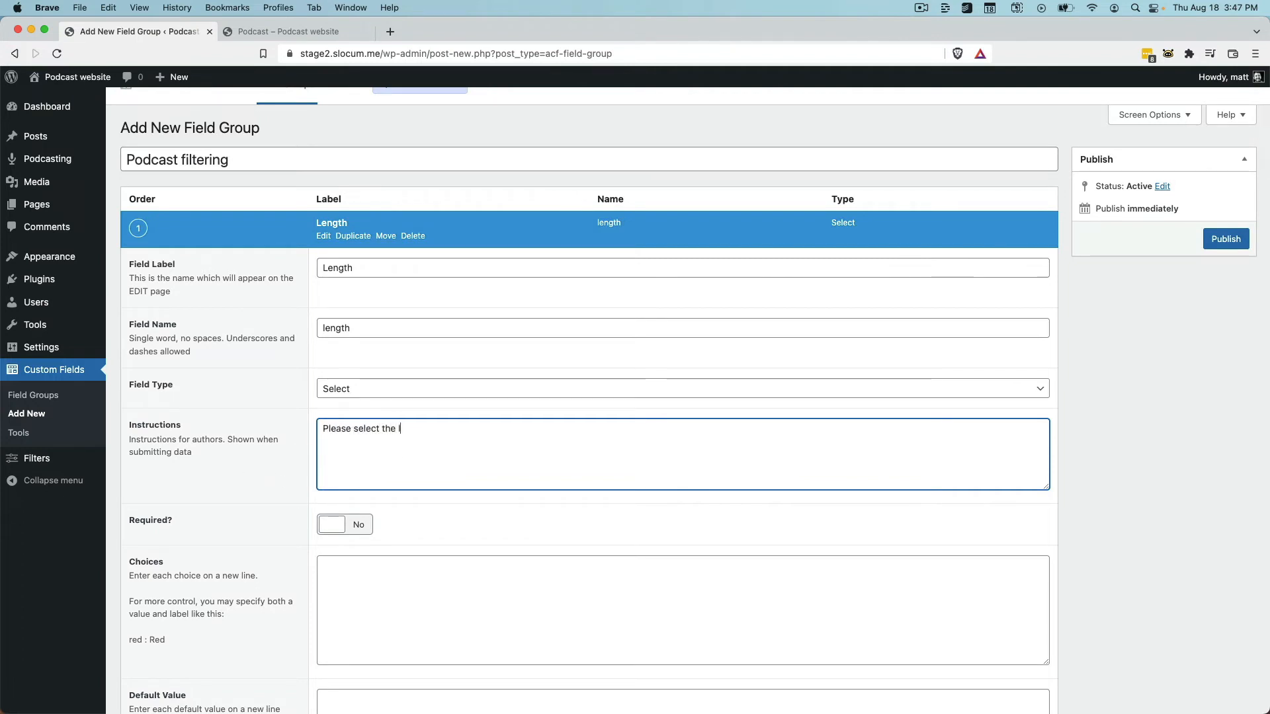
text(ength of your podcast.)
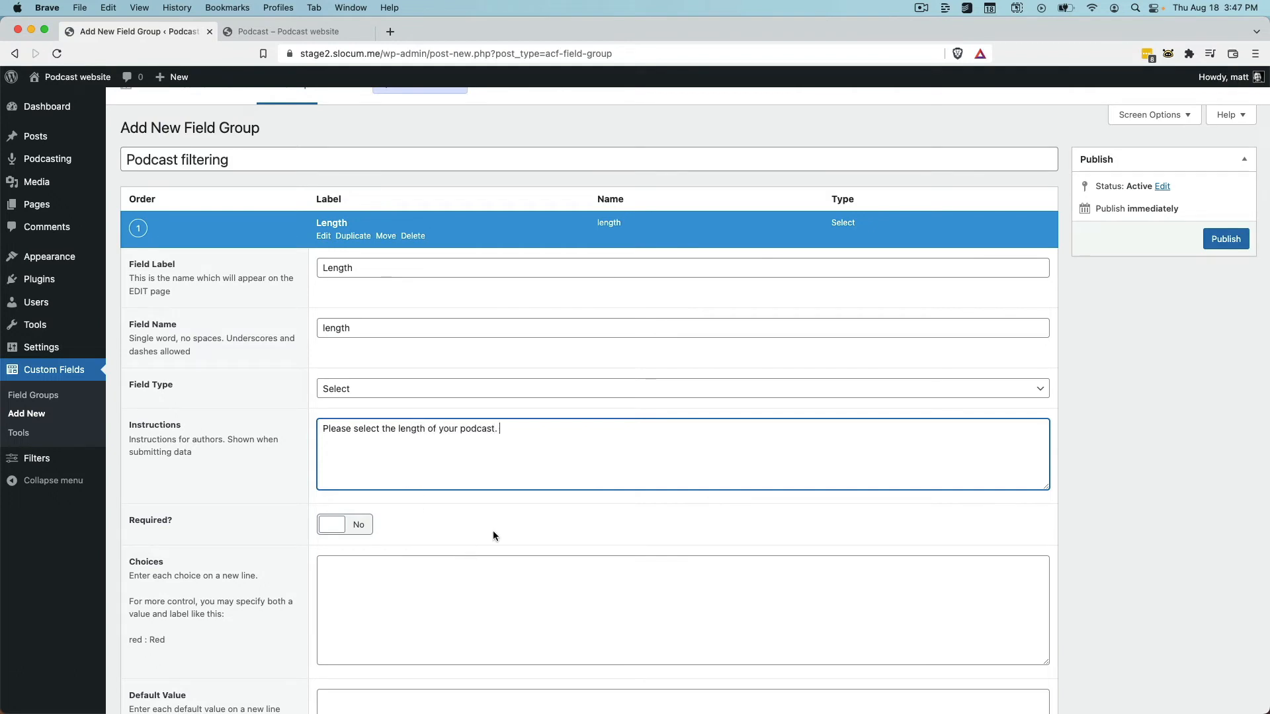
Step: Add the choices "Less than 60 minutes", "Between 60 - 120 minutes" and "Greater than 120 minutes" on separate lines, and publish the field group
scroll(500, 517, down, 2)
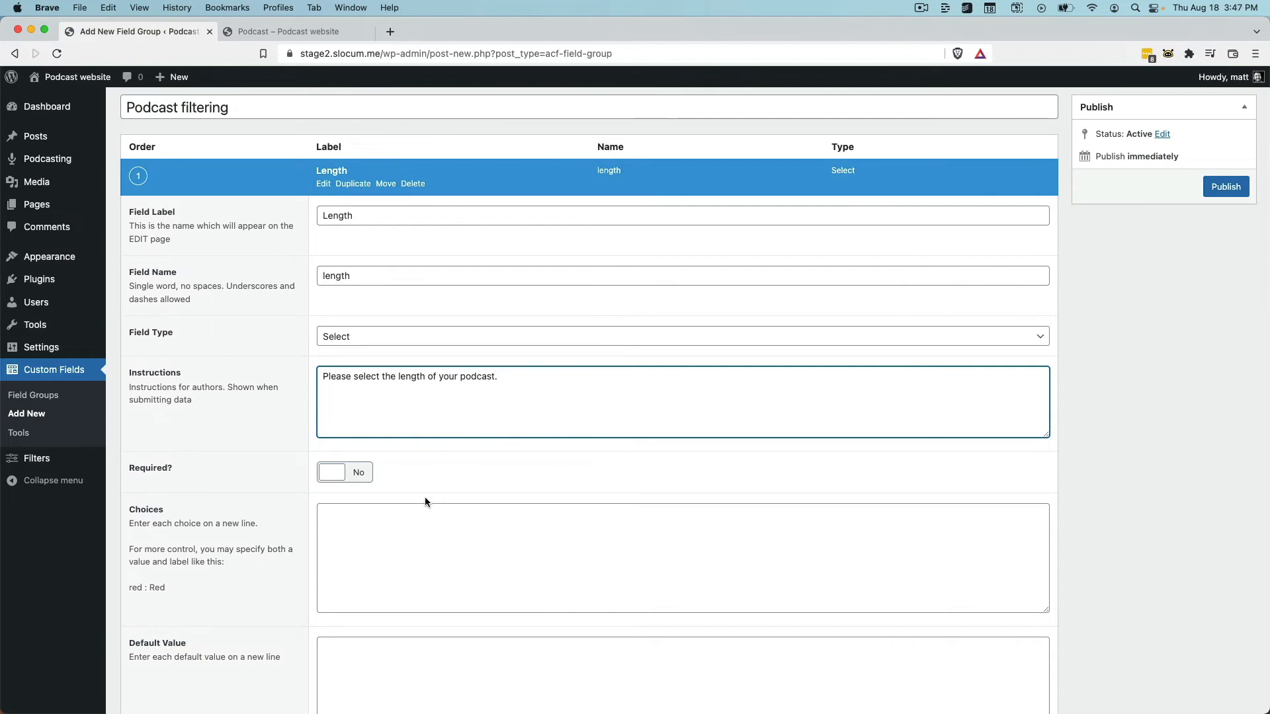
click(358, 556)
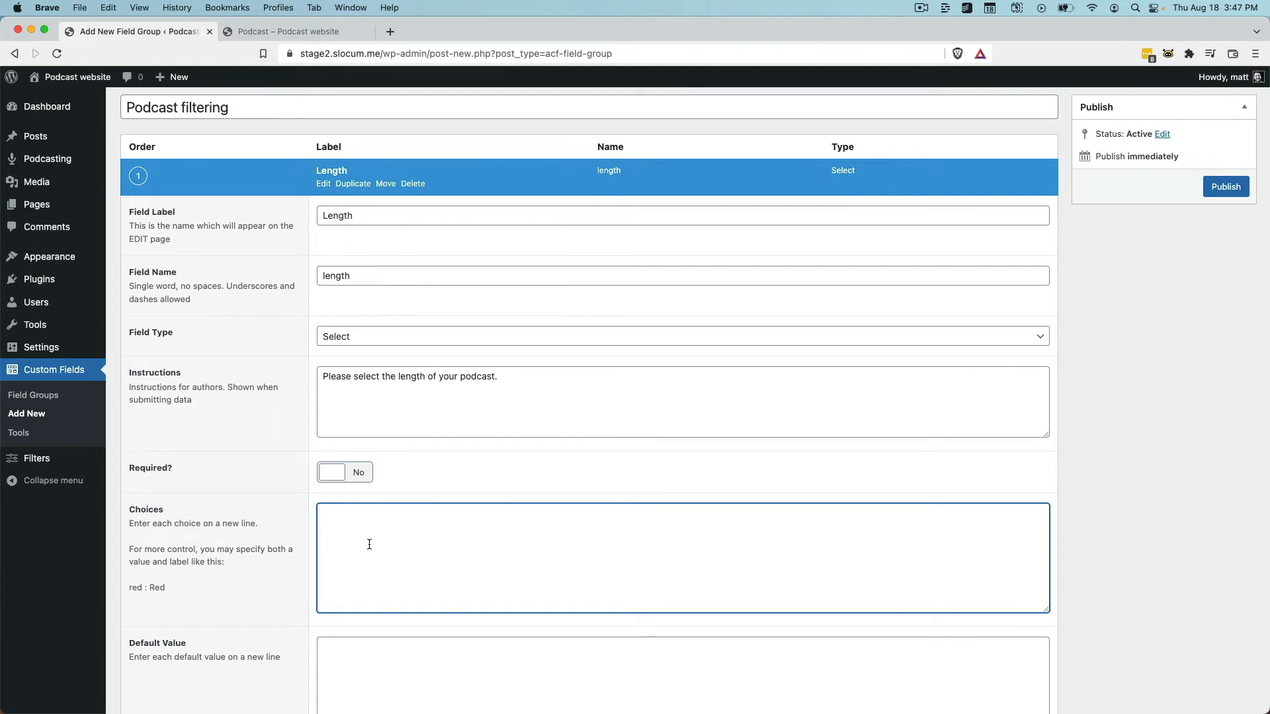
text(Less than 60 mi)
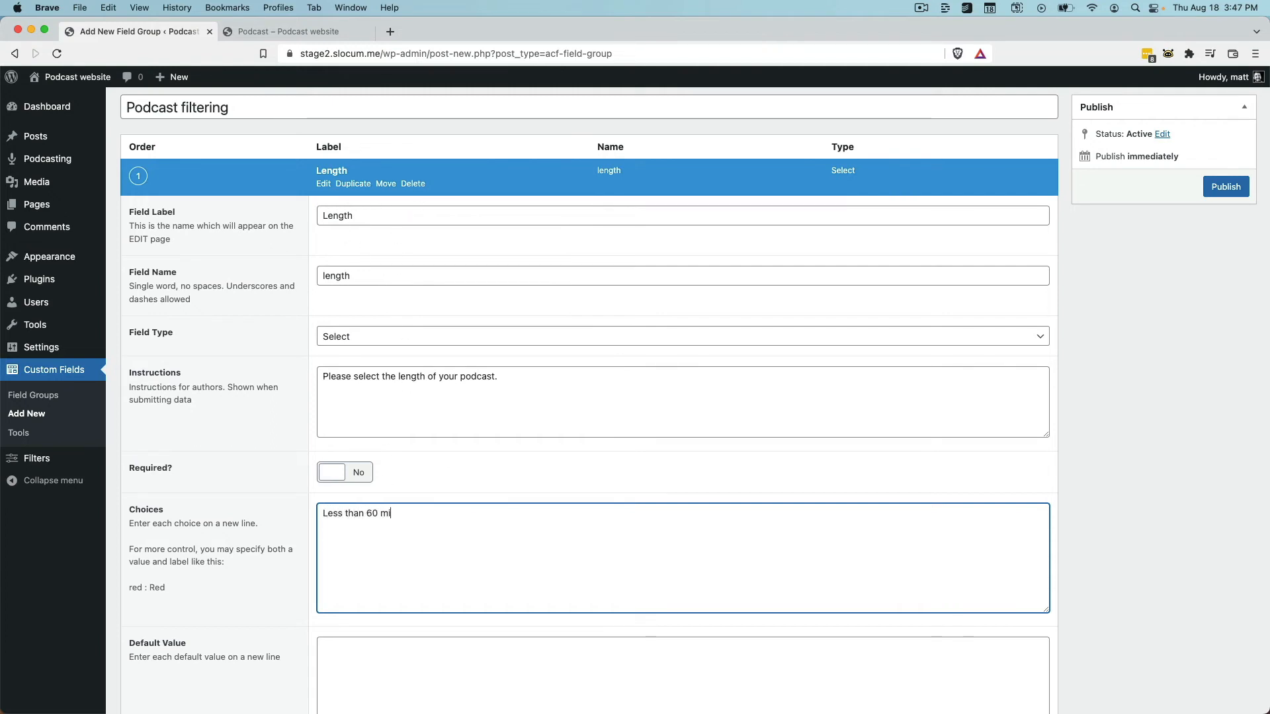
text(nutes)
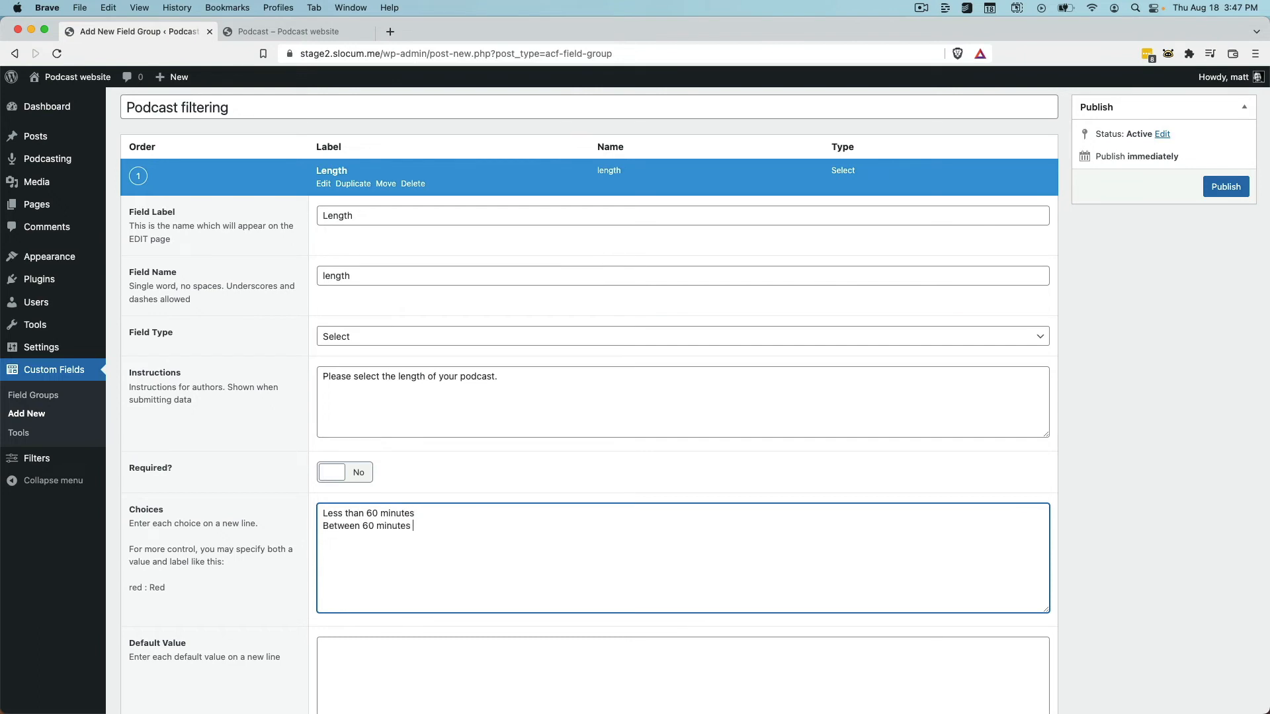
key(BackSpace)
key(BackSpace)
key(BackSpace)
text(1)
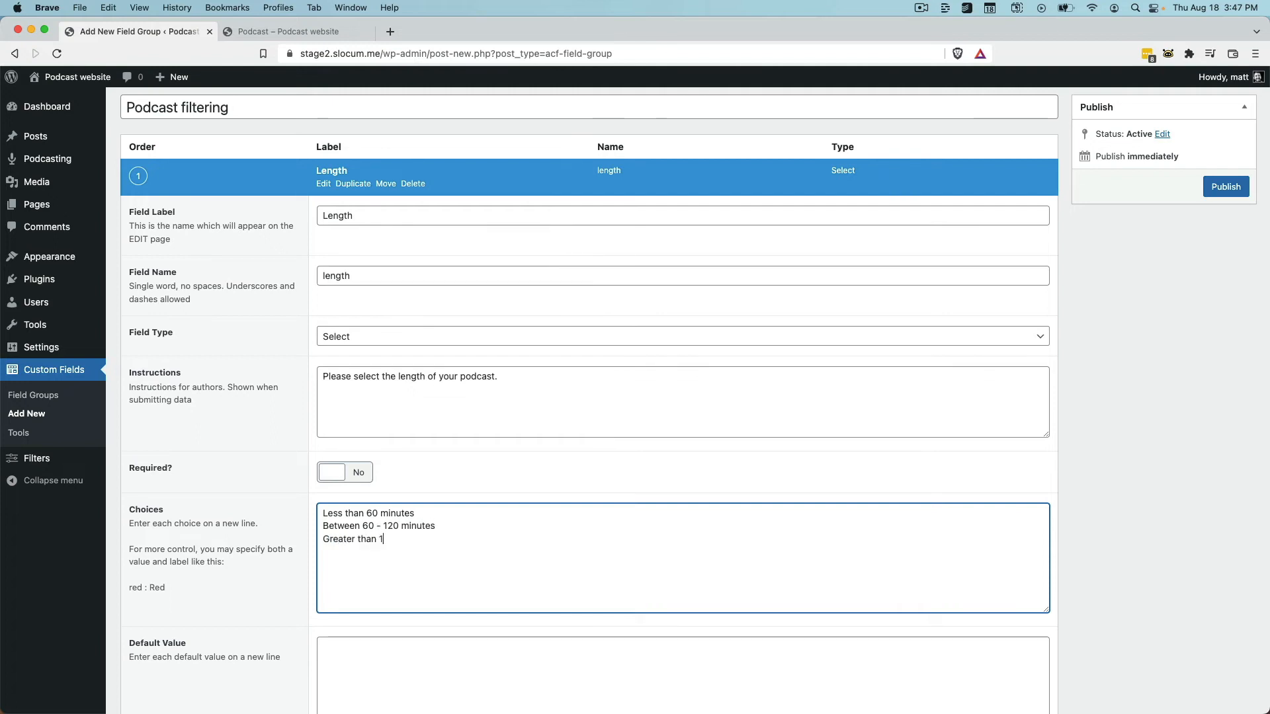
text(20 im)
text(nu)
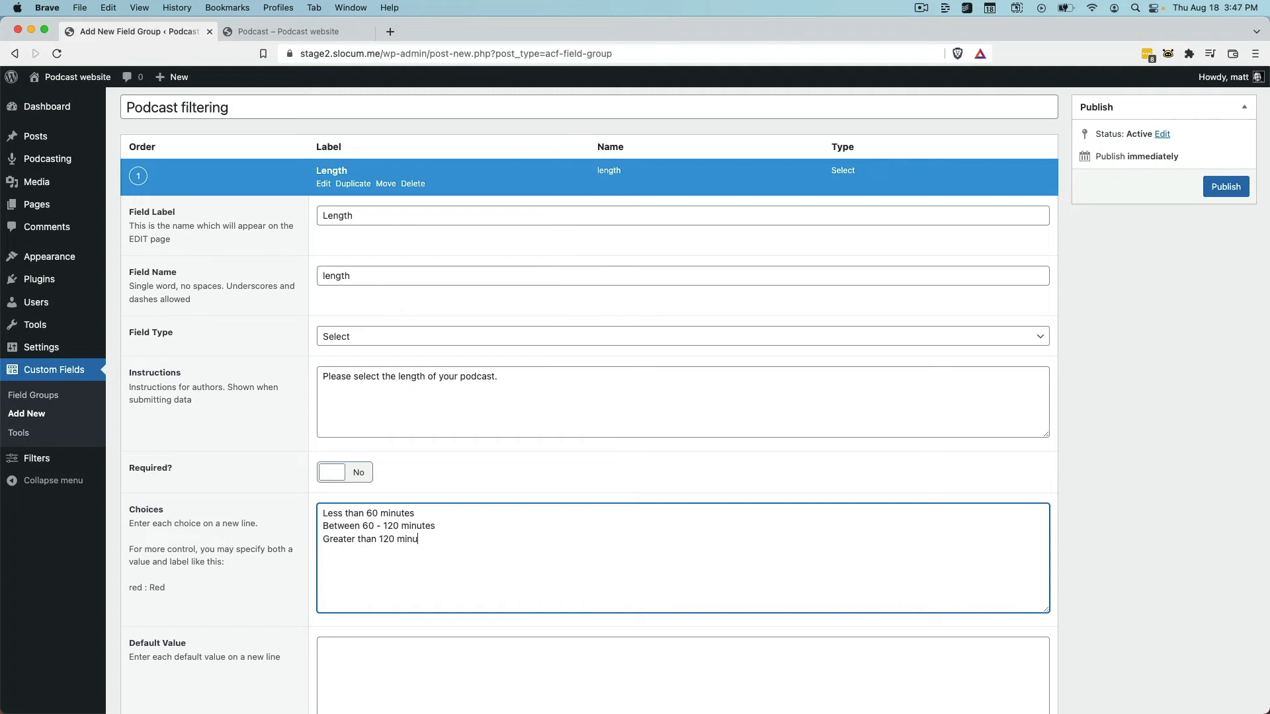
text(tes)
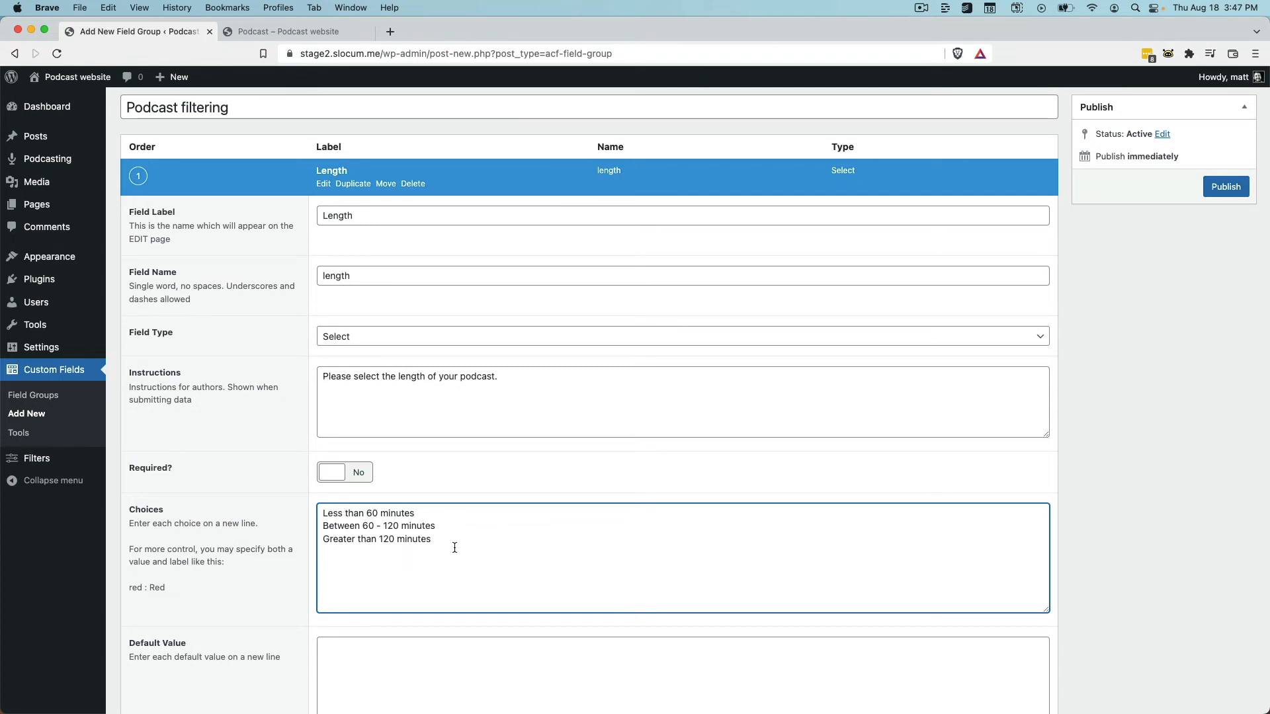
click(1226, 186)
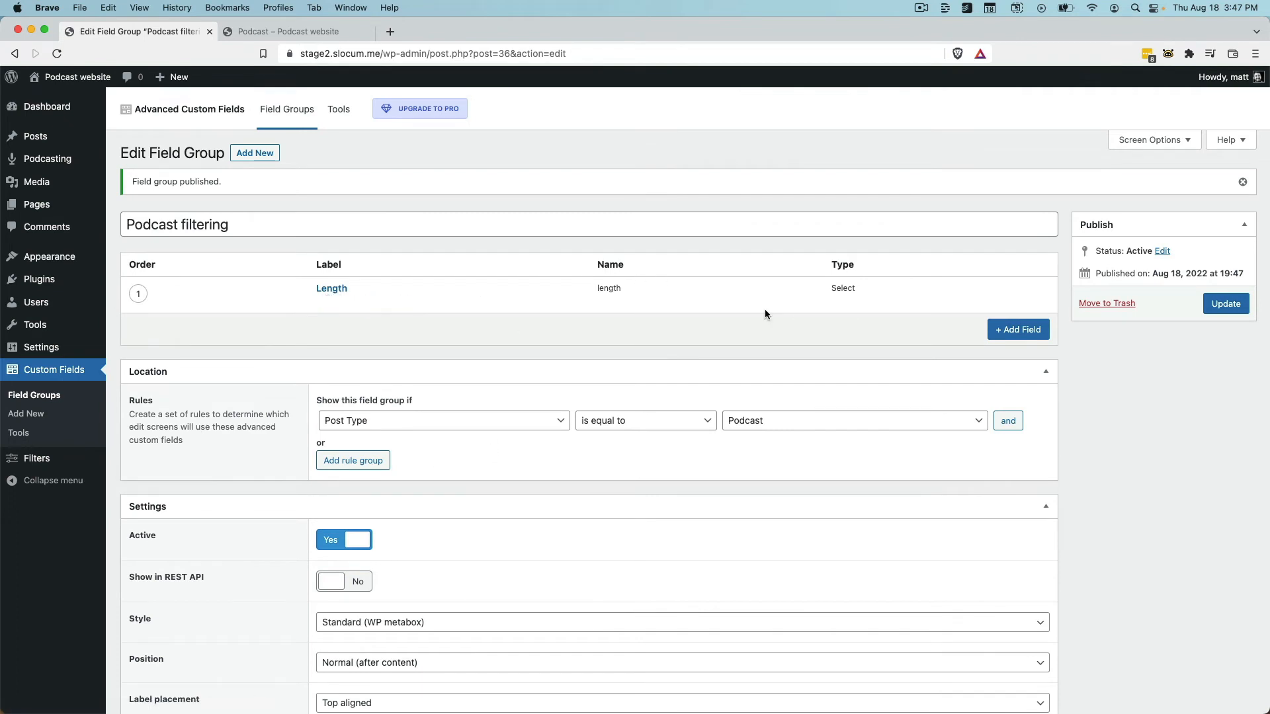
Step: Reopen the Length field to review its settings and choices, and update the field group
mouse_move(361, 305)
click(323, 302)
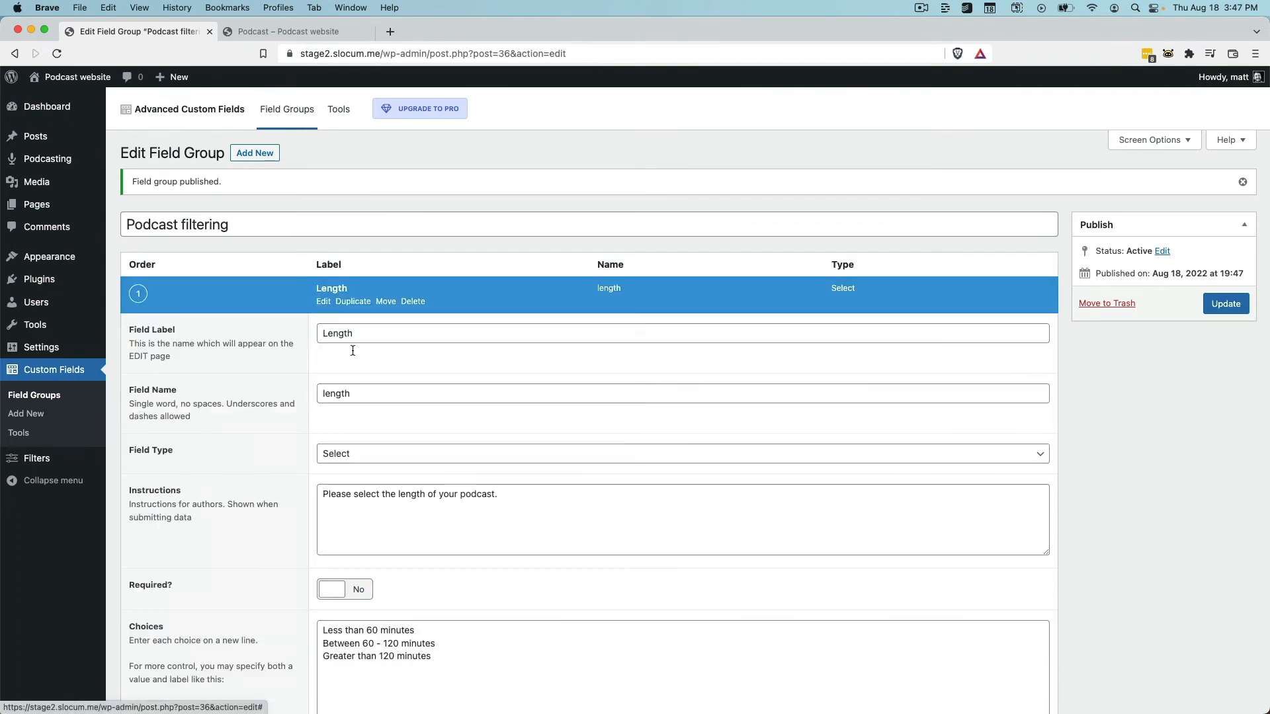
scroll(456, 560, down, 3)
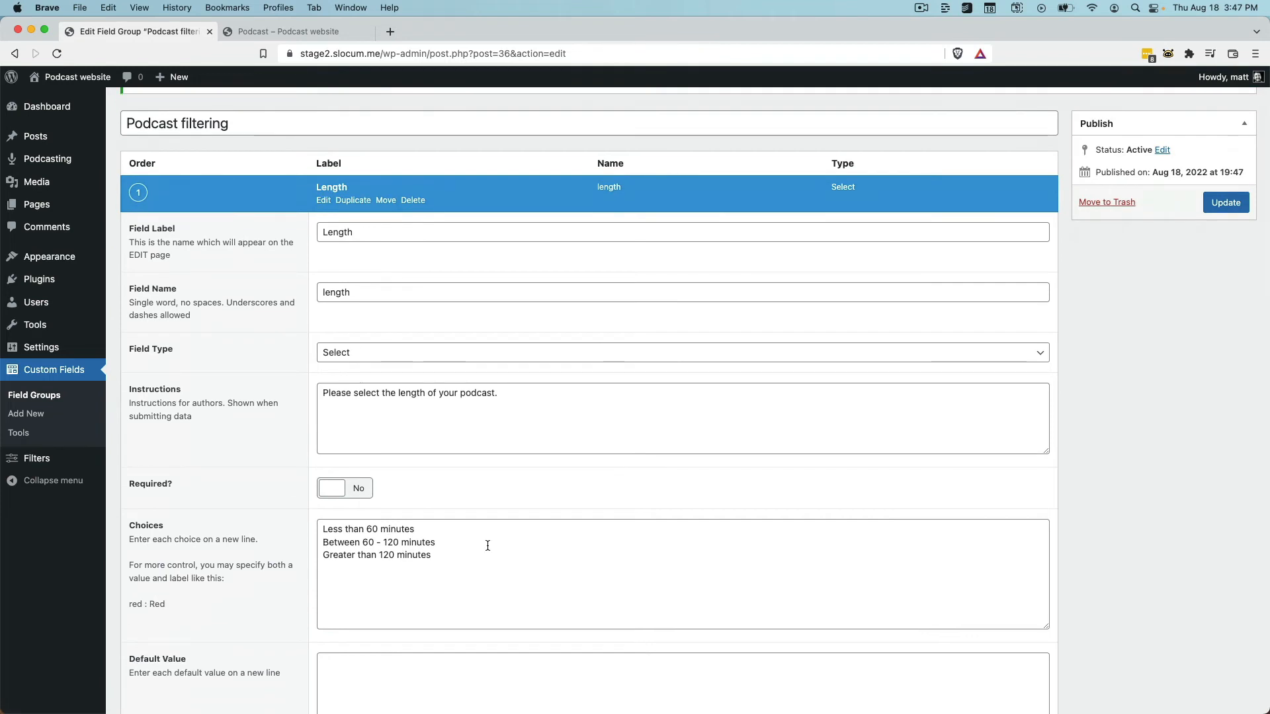
scroll(558, 566, down, 3)
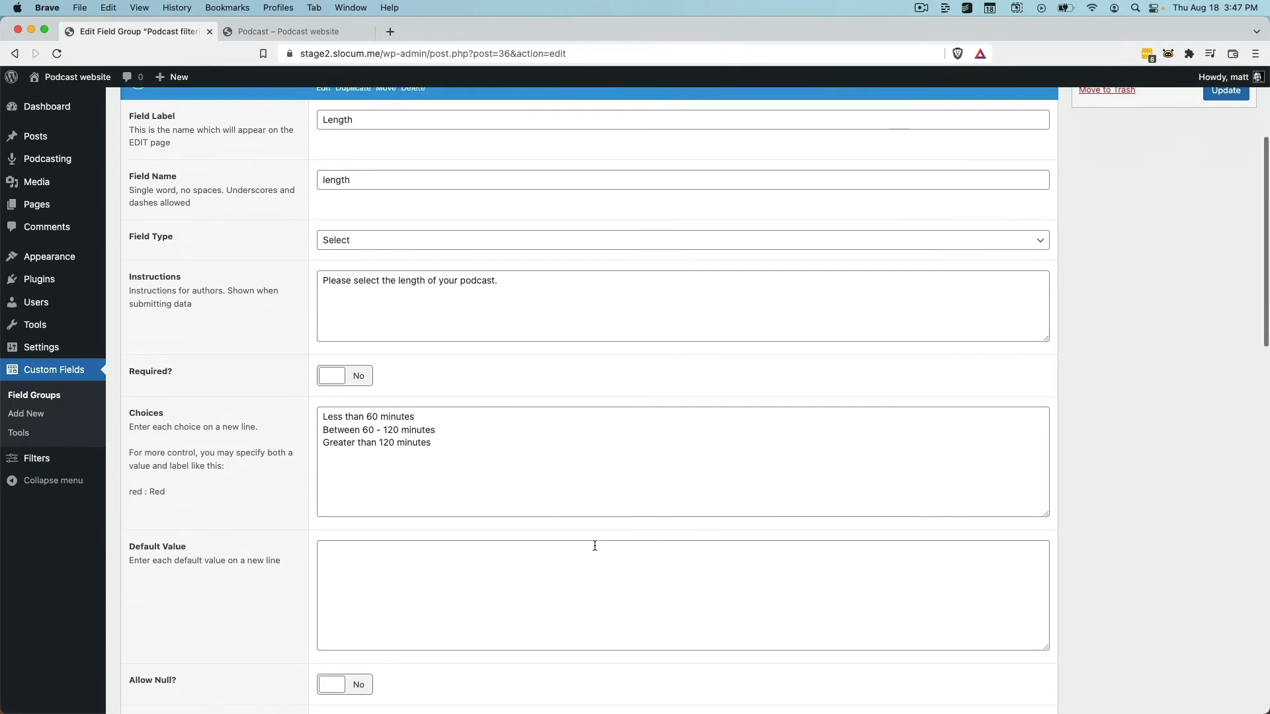
click(569, 436)
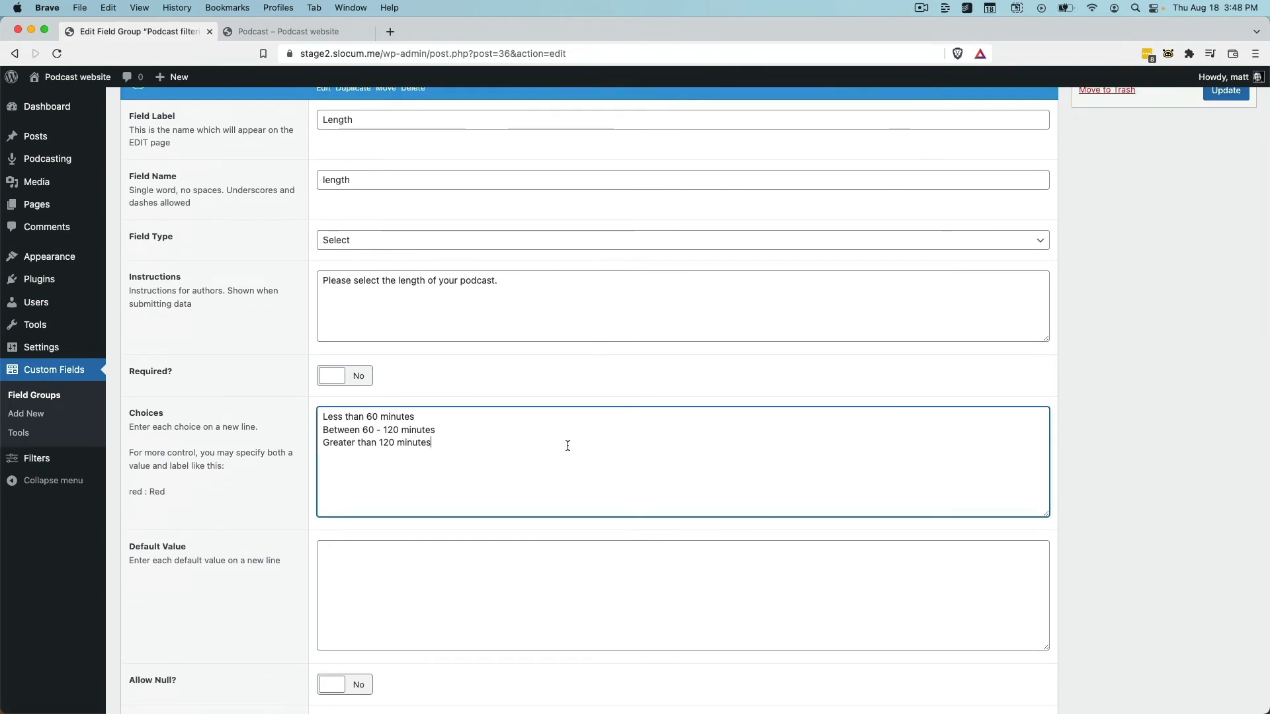
scroll(834, 493, up, 2)
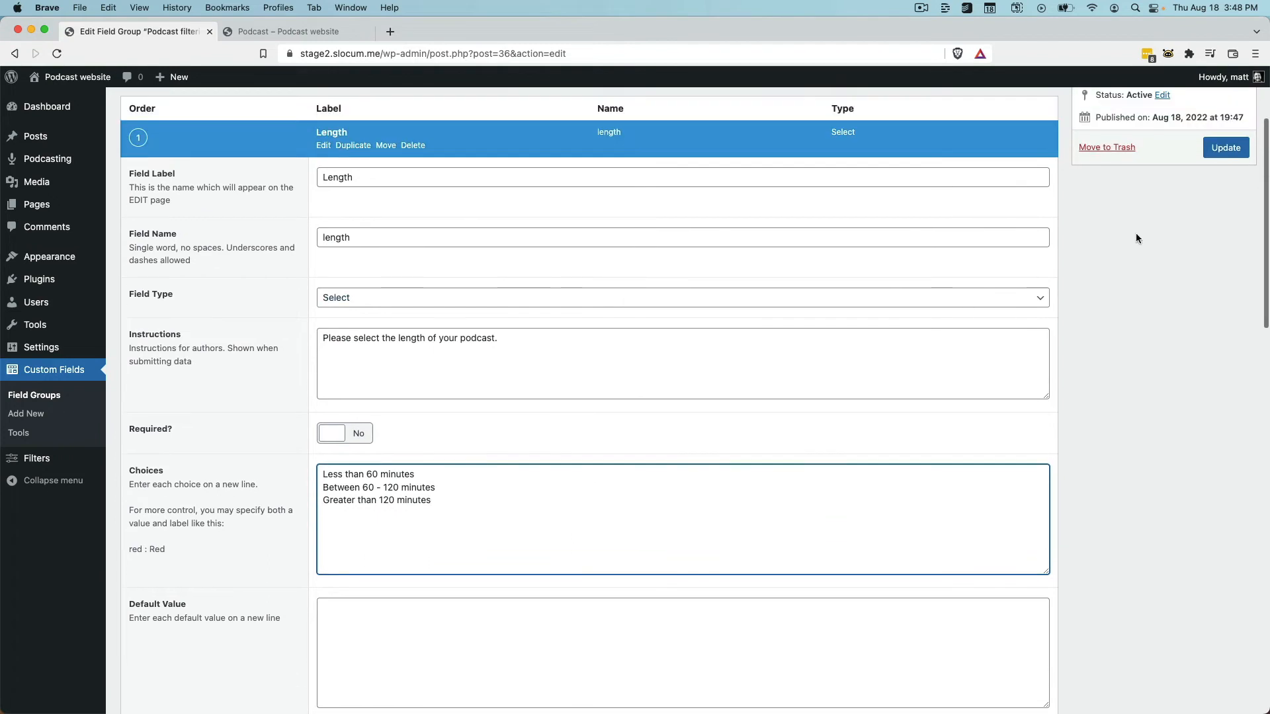
click(1225, 148)
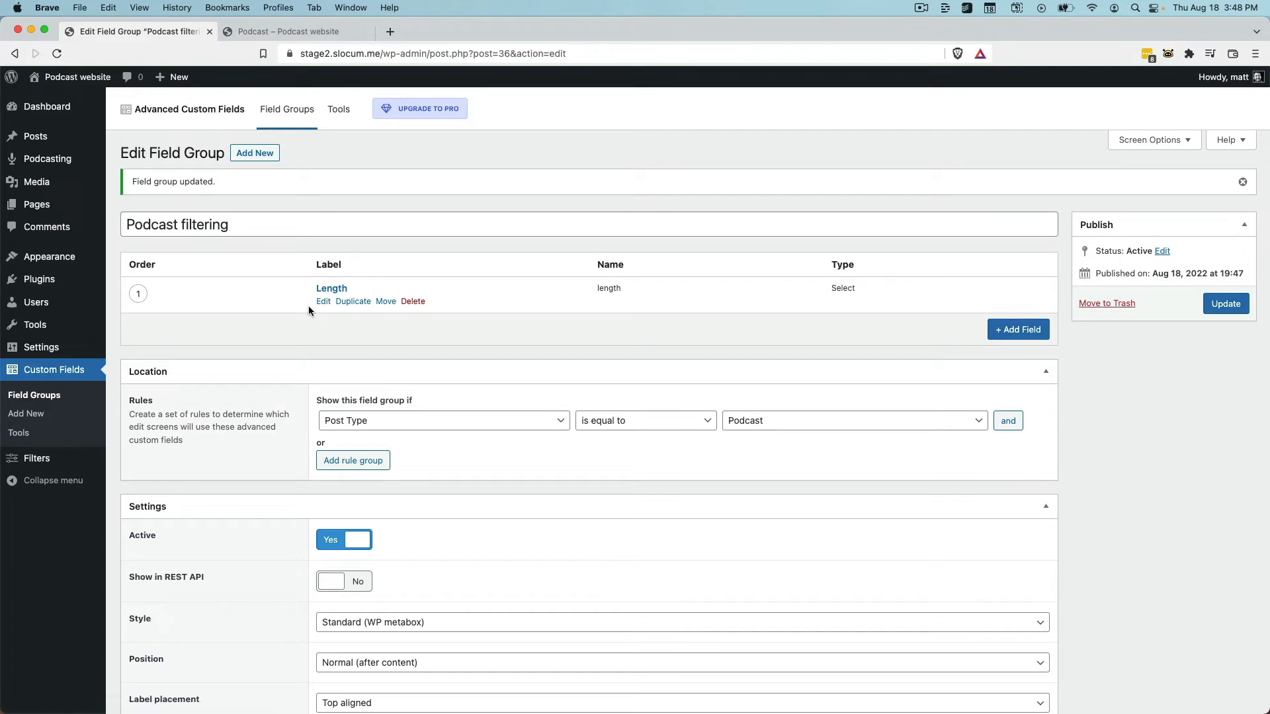
Step: Edit the YouTube demo episode tagged Podcasting, set its Length to "Less than 60 minutes", update it and return to the episode list
mouse_move(60, 159)
click(148, 162)
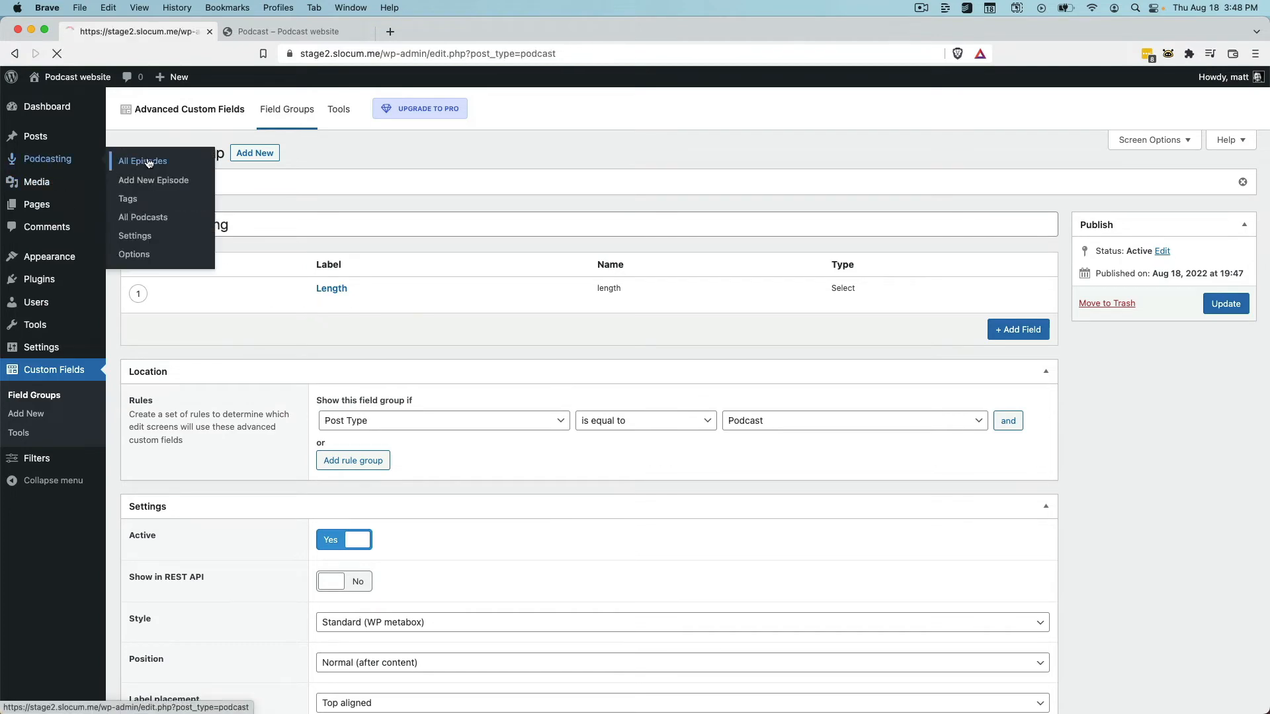
click(157, 226)
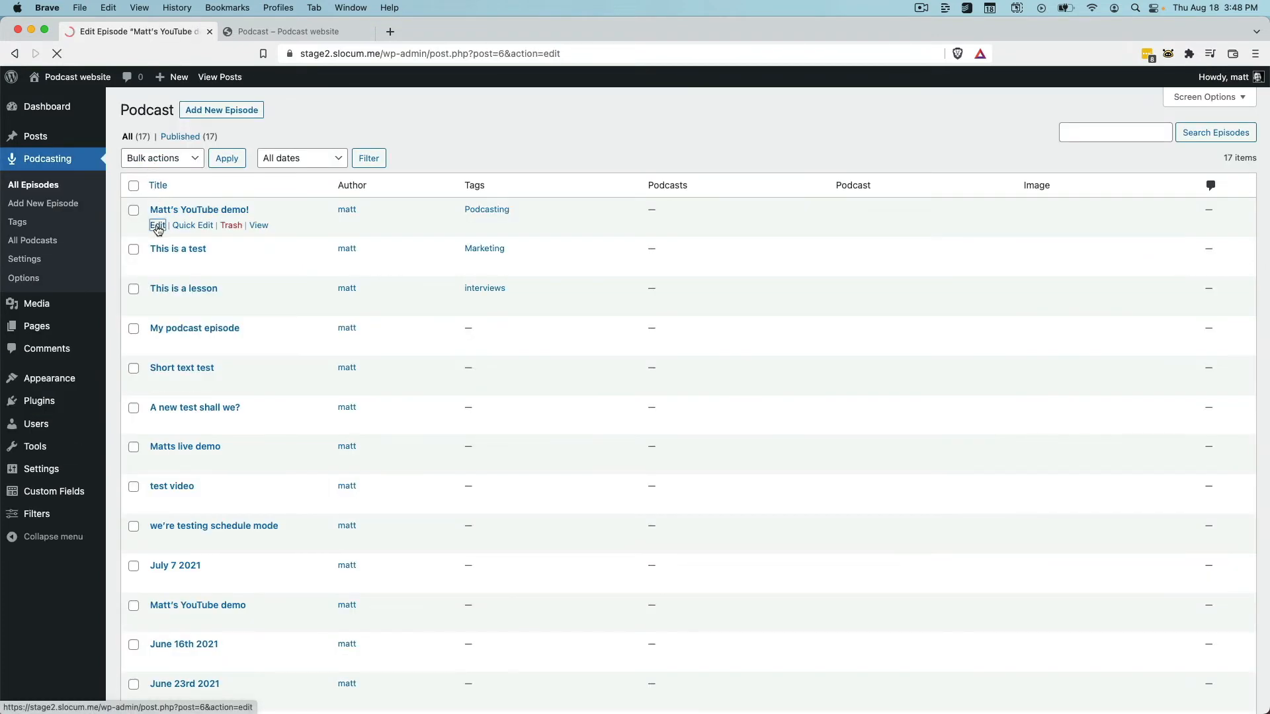
scroll(287, 357, down, 2)
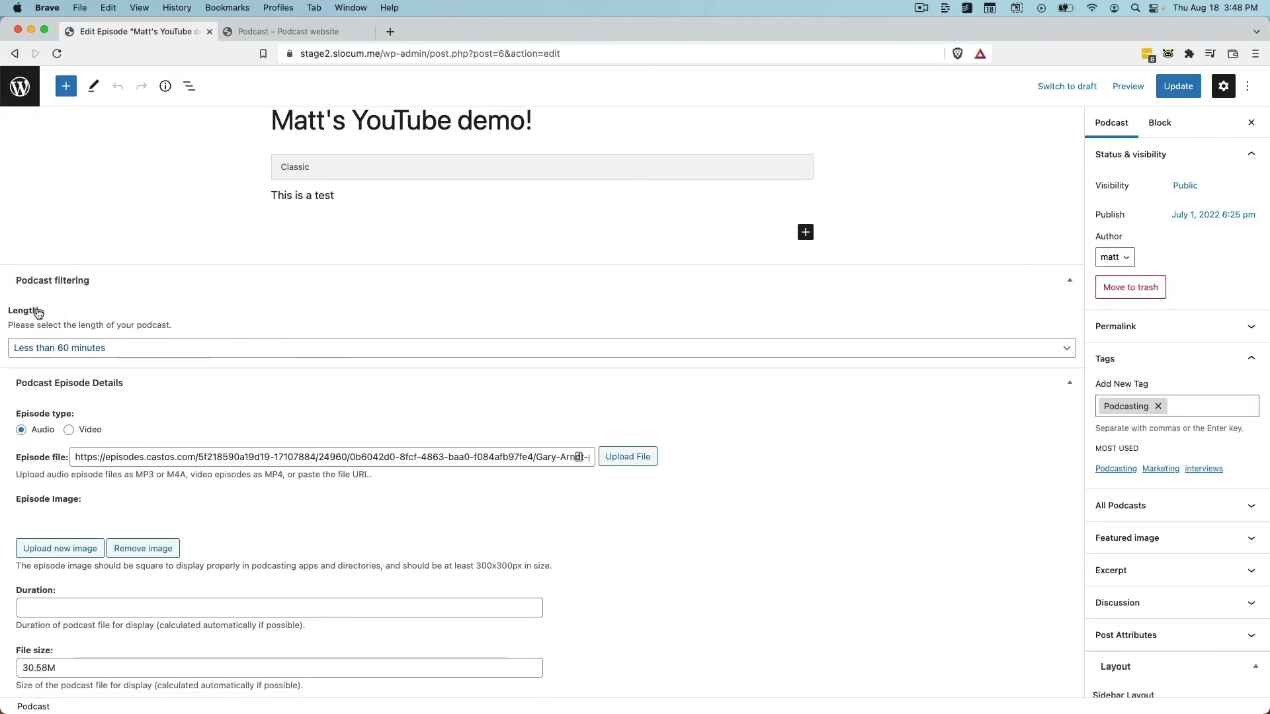
click(144, 351)
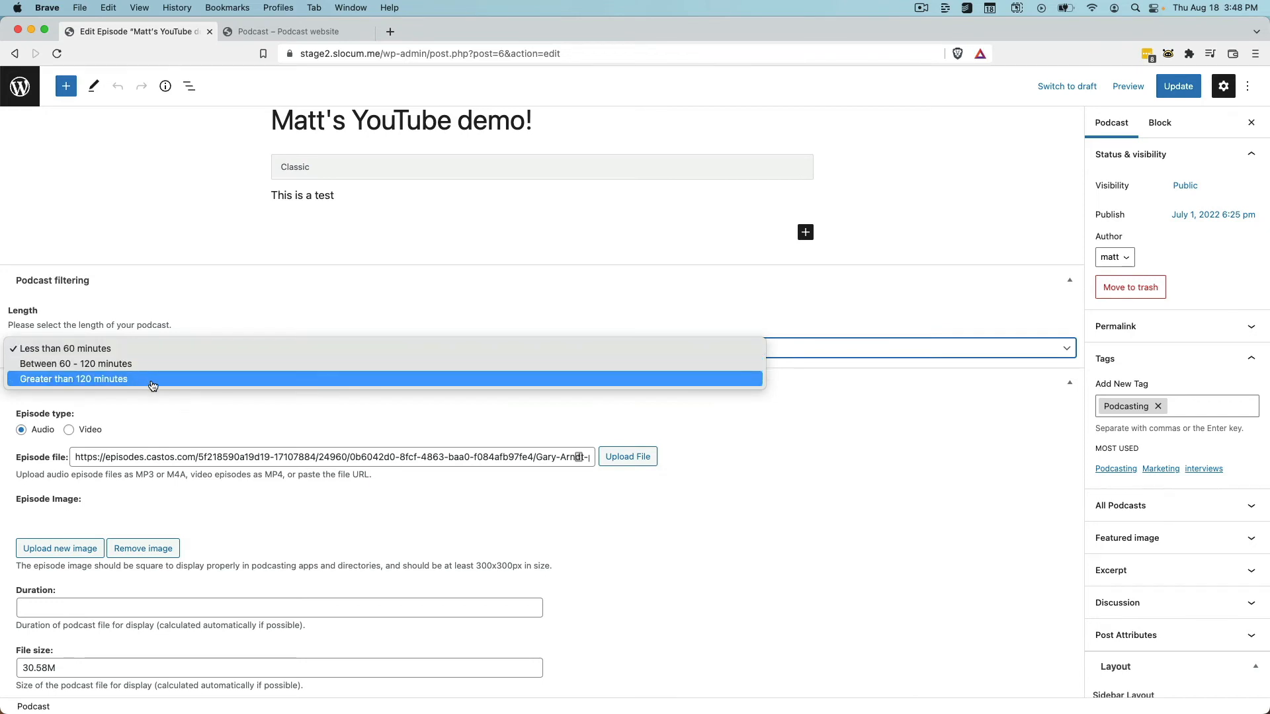
click(155, 349)
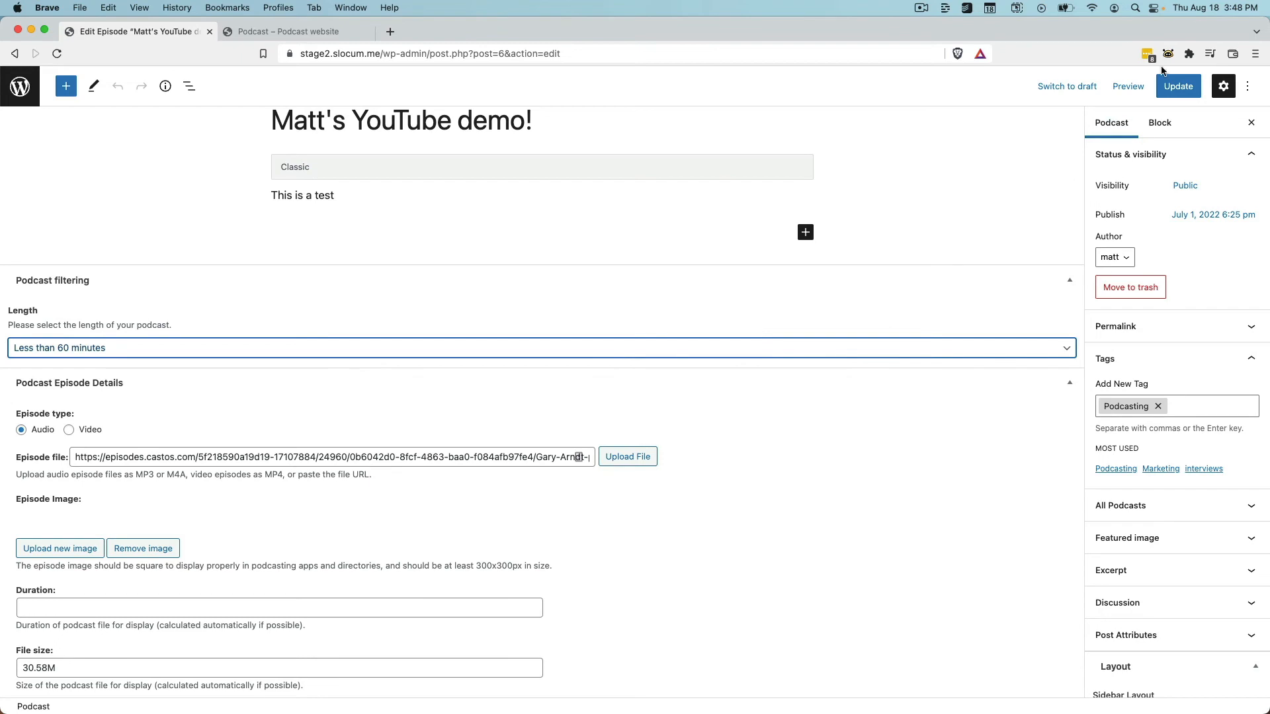
click(1178, 86)
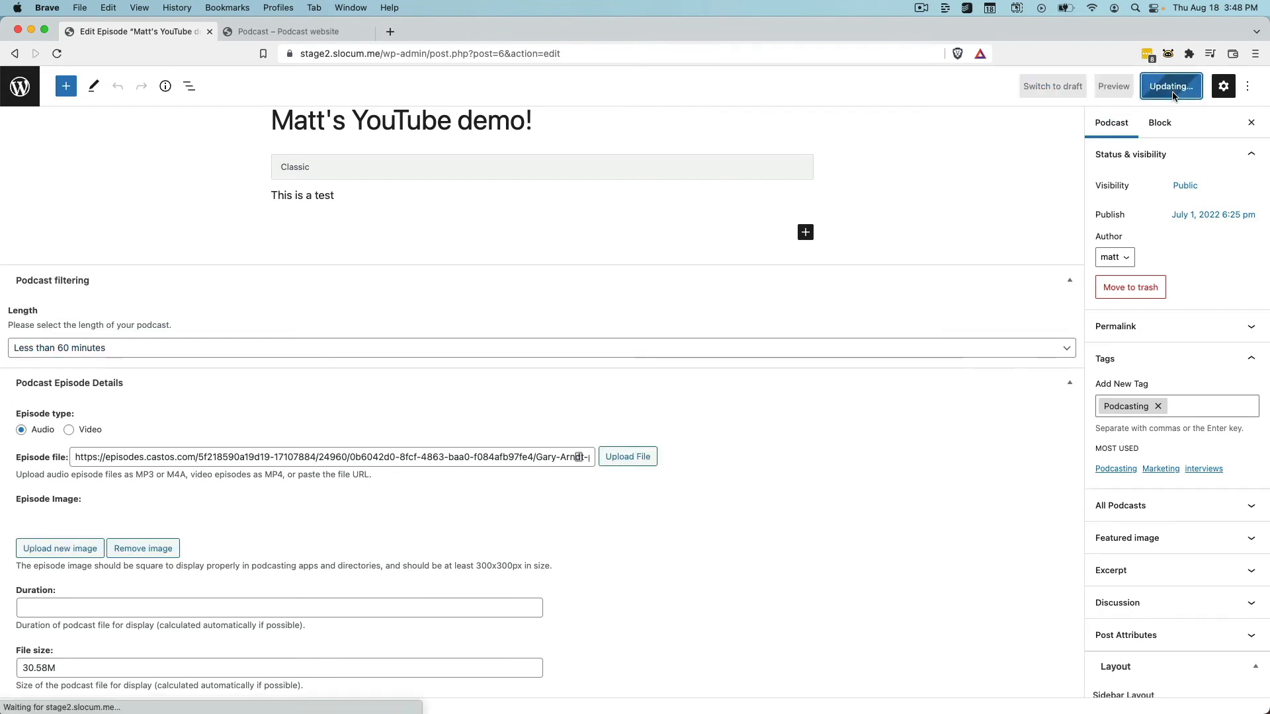
click(28, 93)
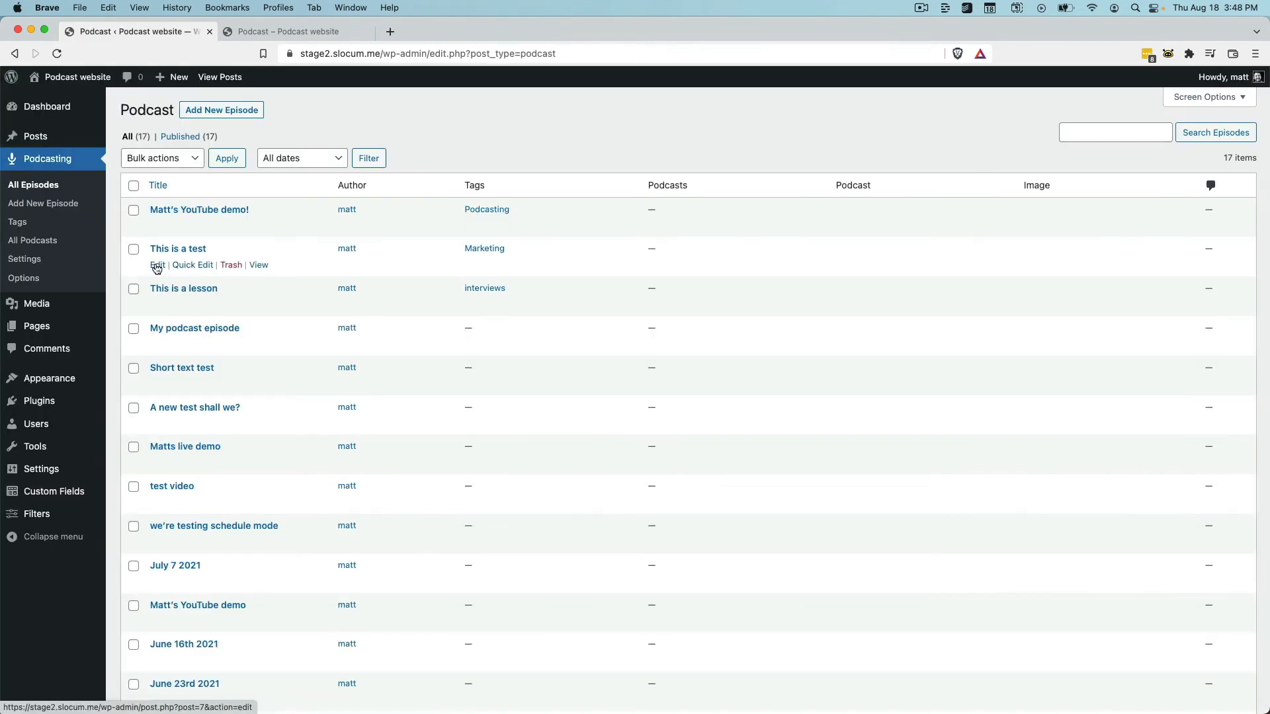
Step: Edit the "This is a test" episode, set its Length to "Between 60 - 120 minutes", update it and return to the episode list
click(157, 266)
click(134, 463)
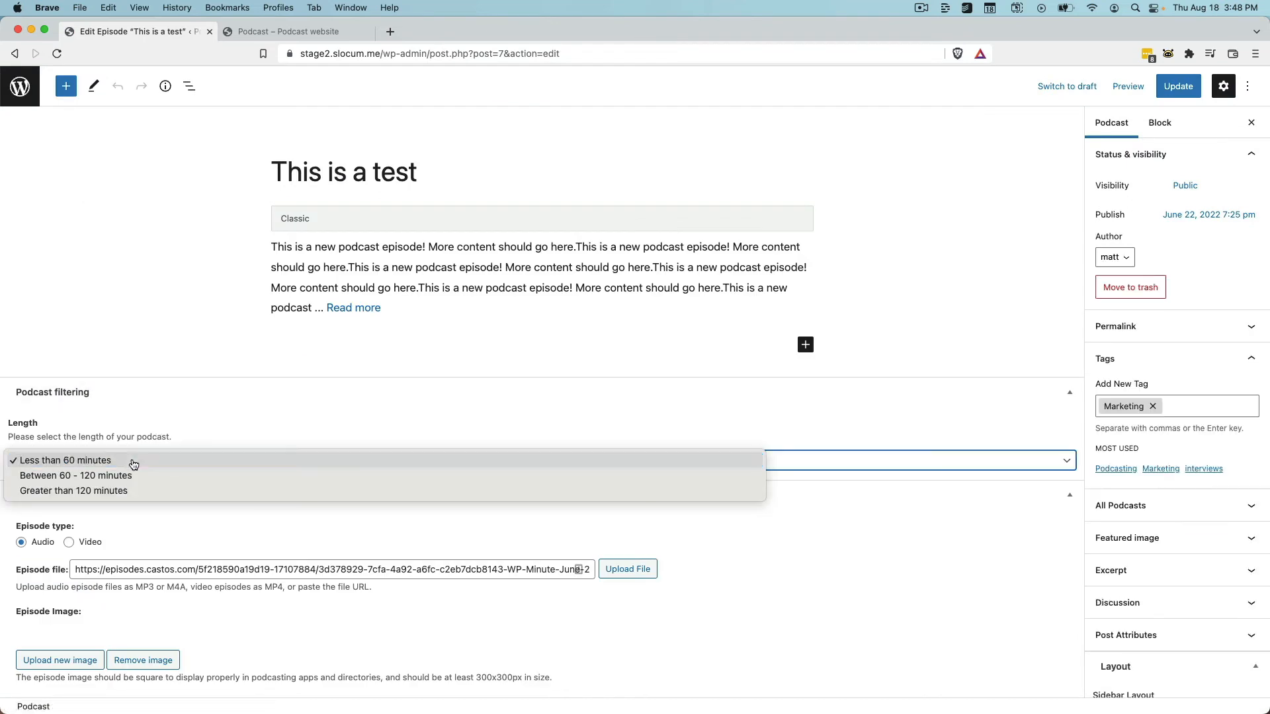
click(135, 478)
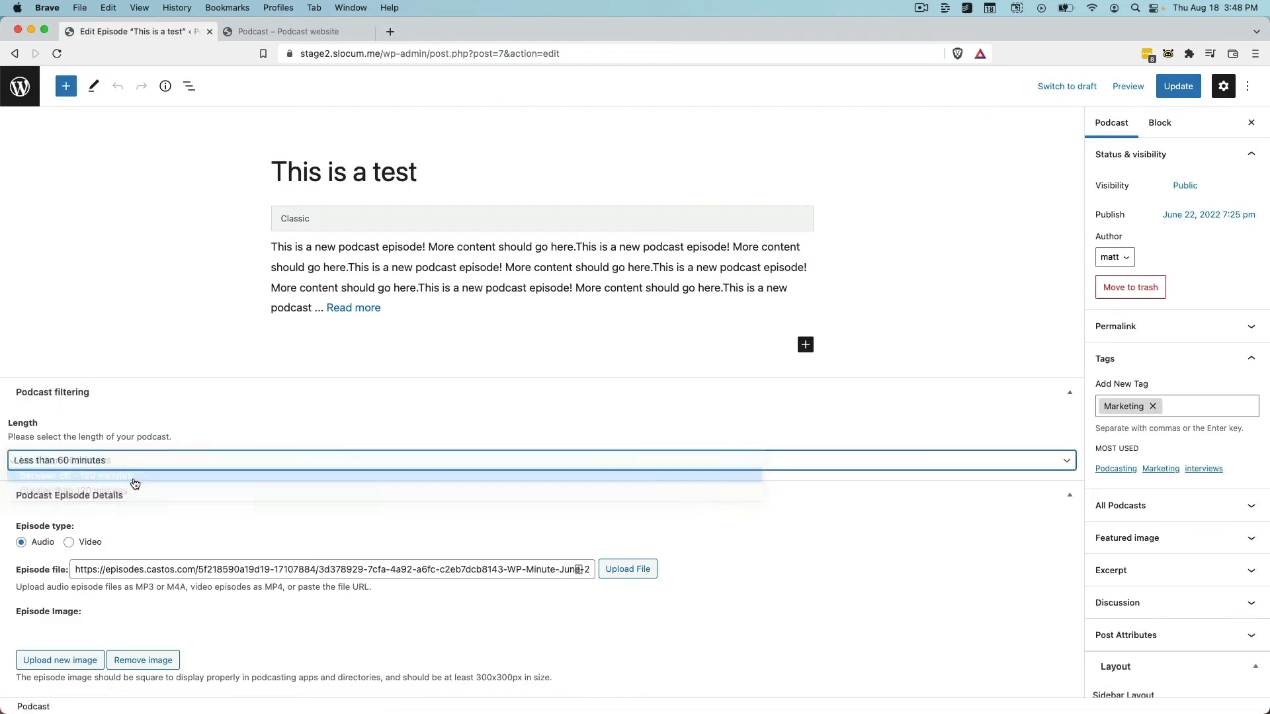
click(1181, 86)
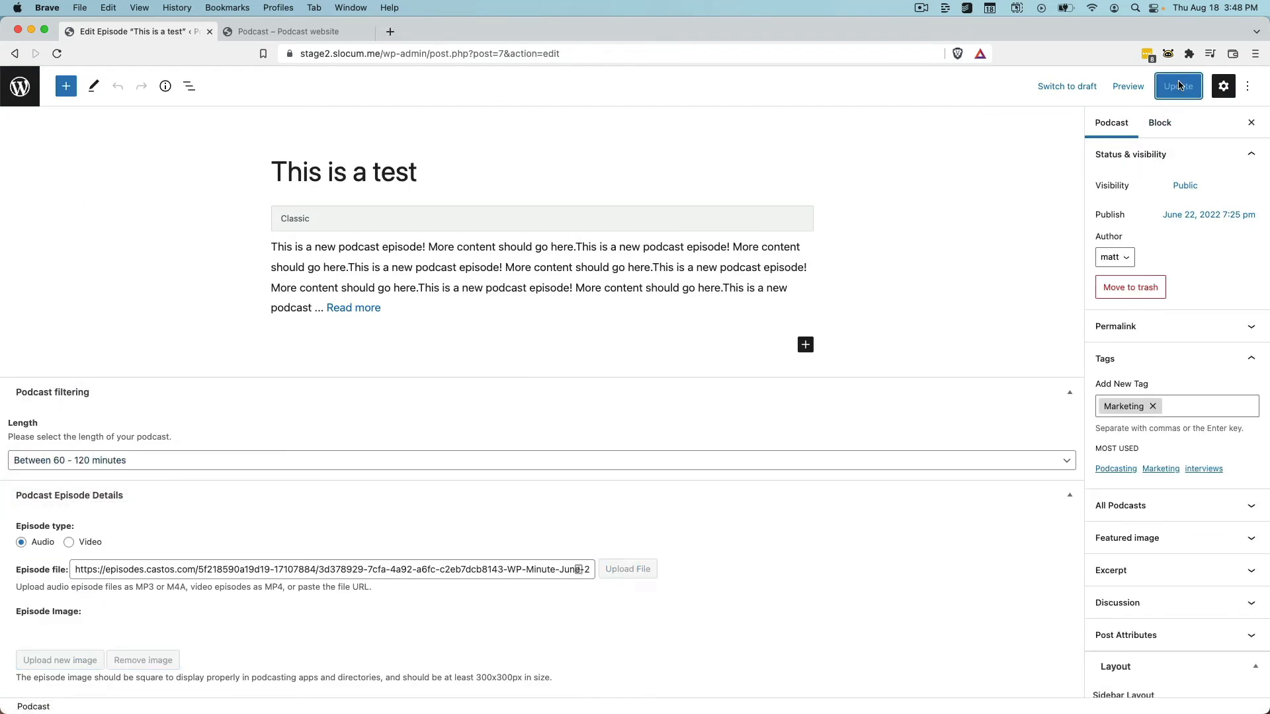
click(20, 86)
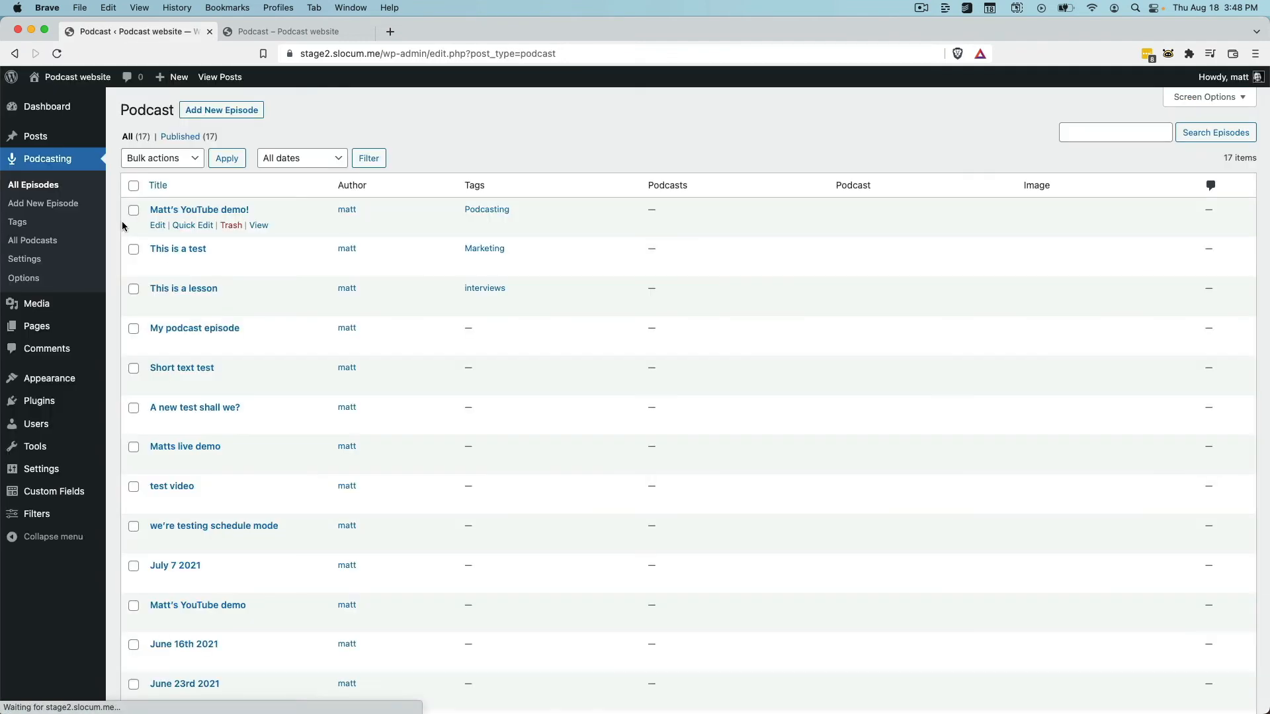
Step: Edit the "This is a lesson" episode, set its Length to "Greater than 120 minutes", update it and return to the episode list
click(157, 304)
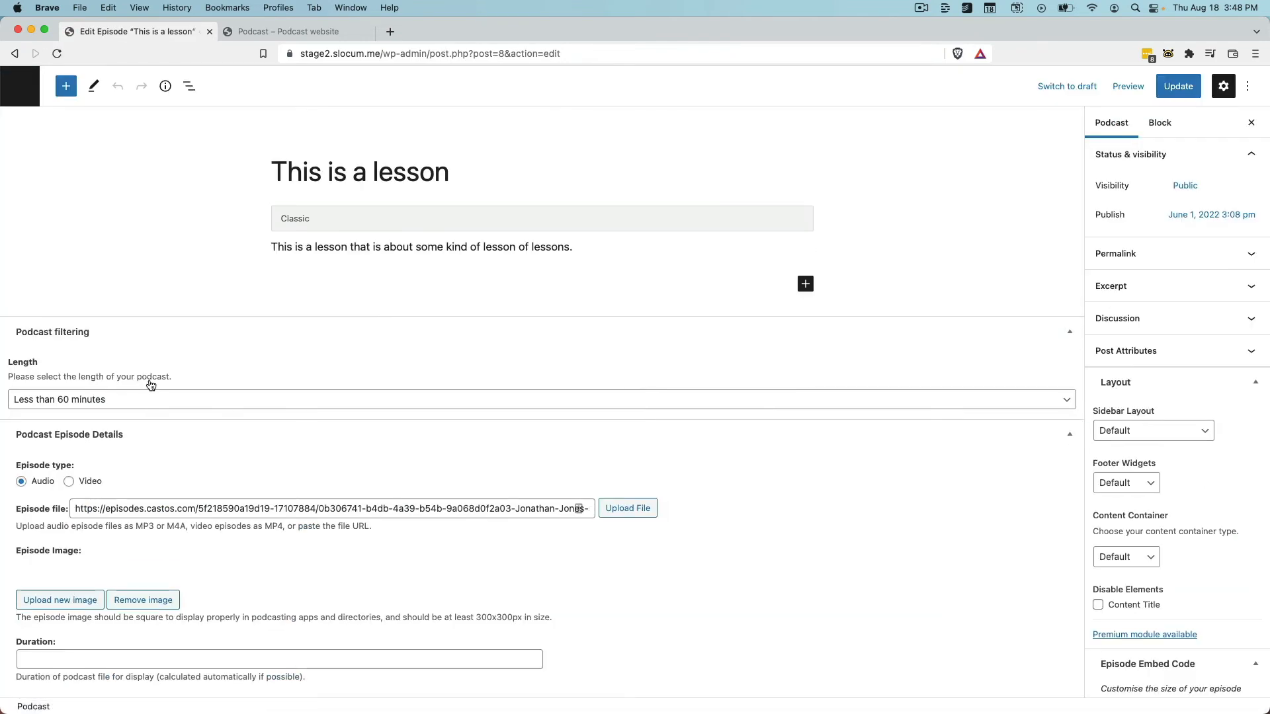
click(132, 399)
click(126, 430)
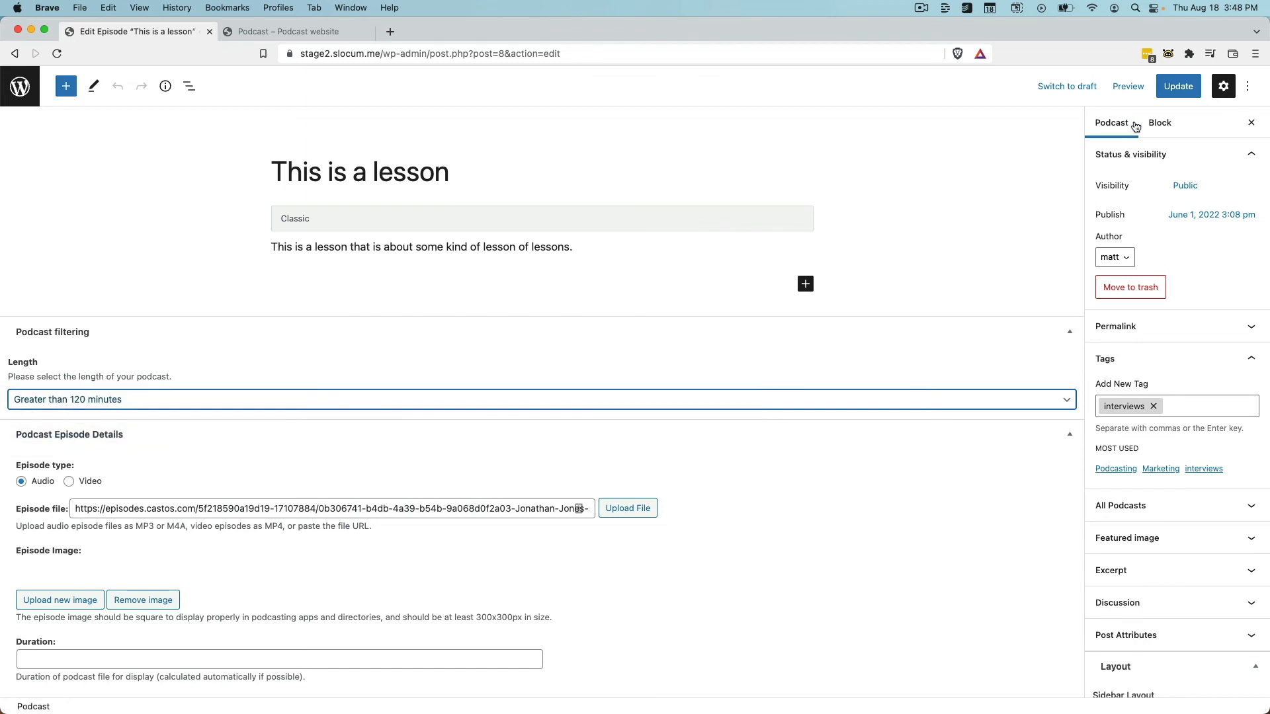
click(1179, 86)
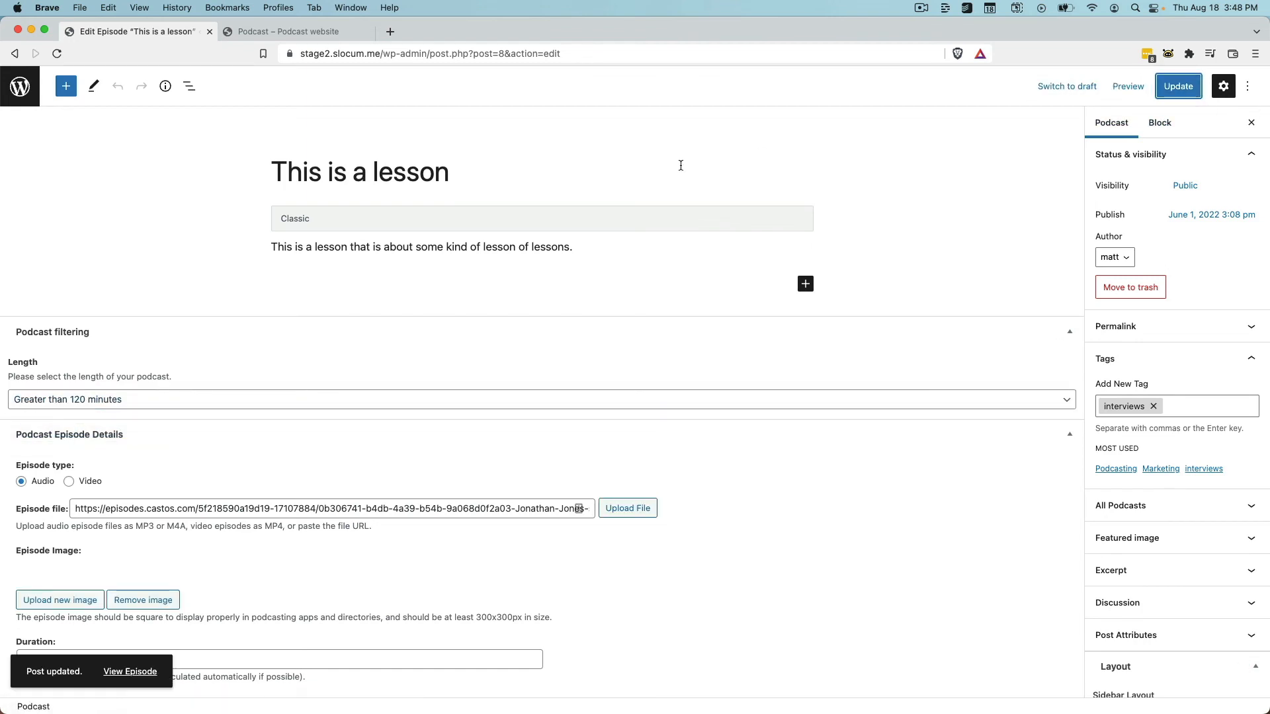
click(20, 86)
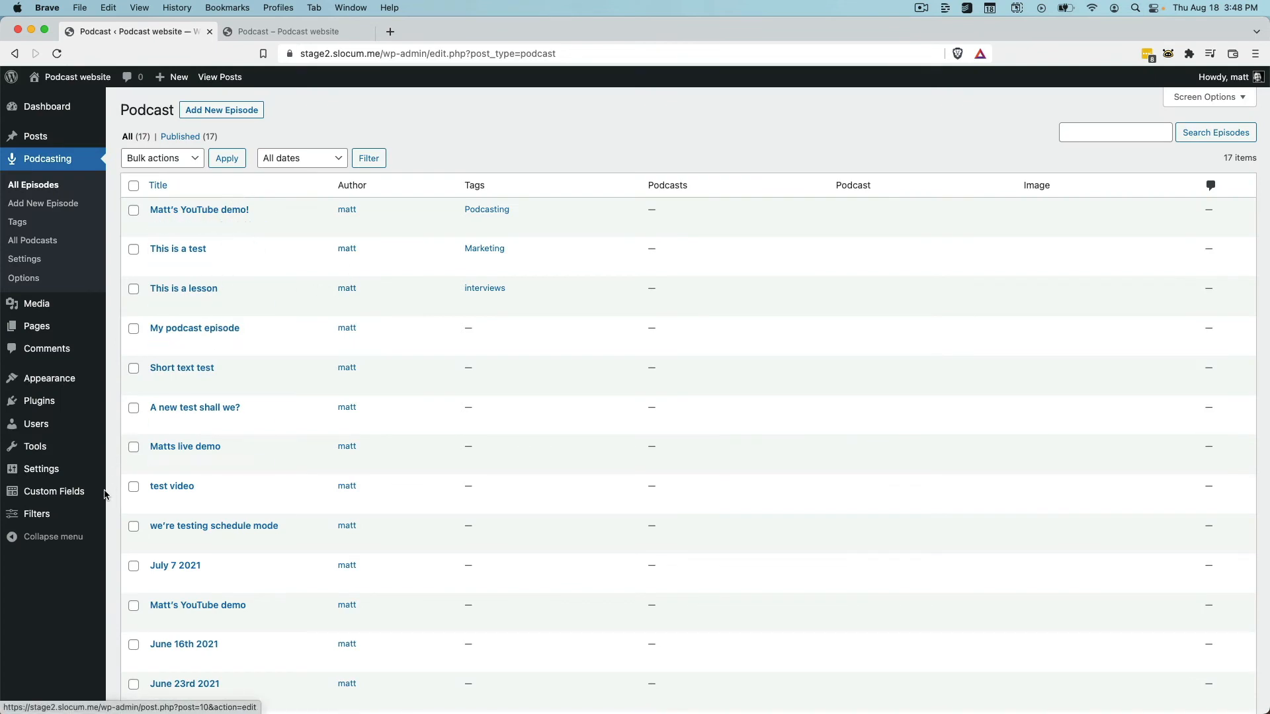
Step: Open the Length field in the "Podcast filtering" field group and check its field name
mouse_move(76, 502)
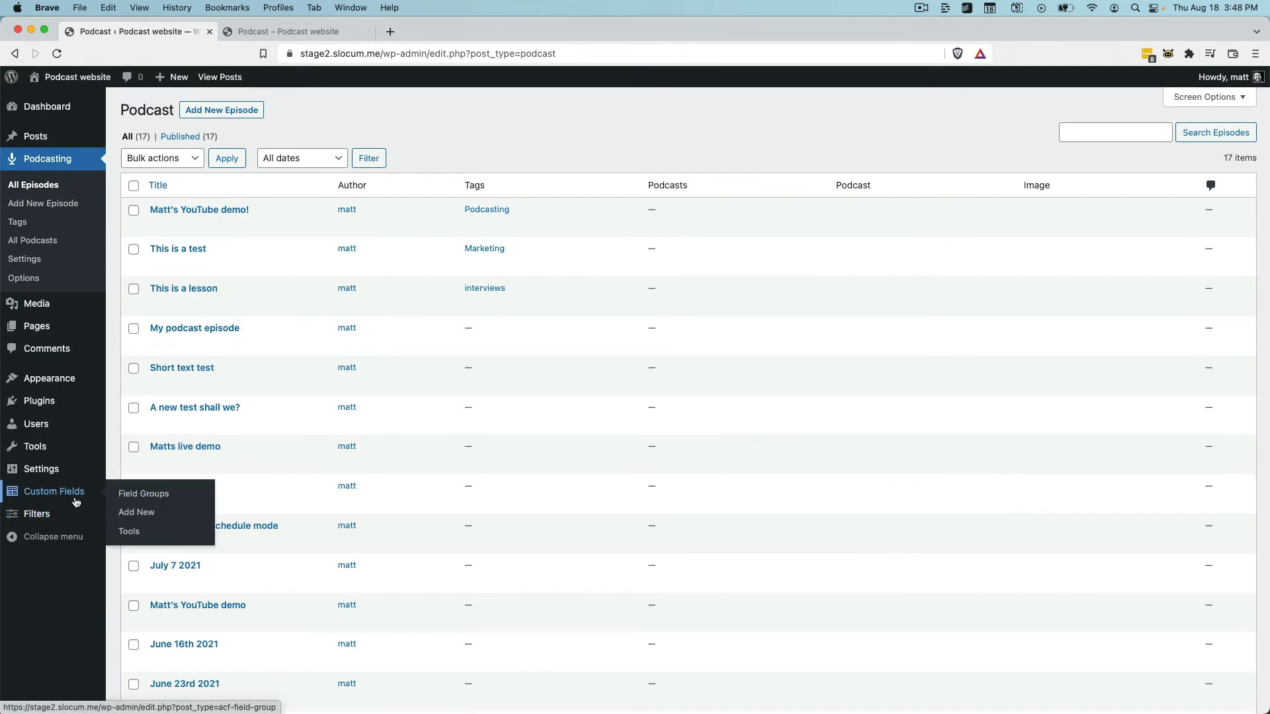
click(129, 494)
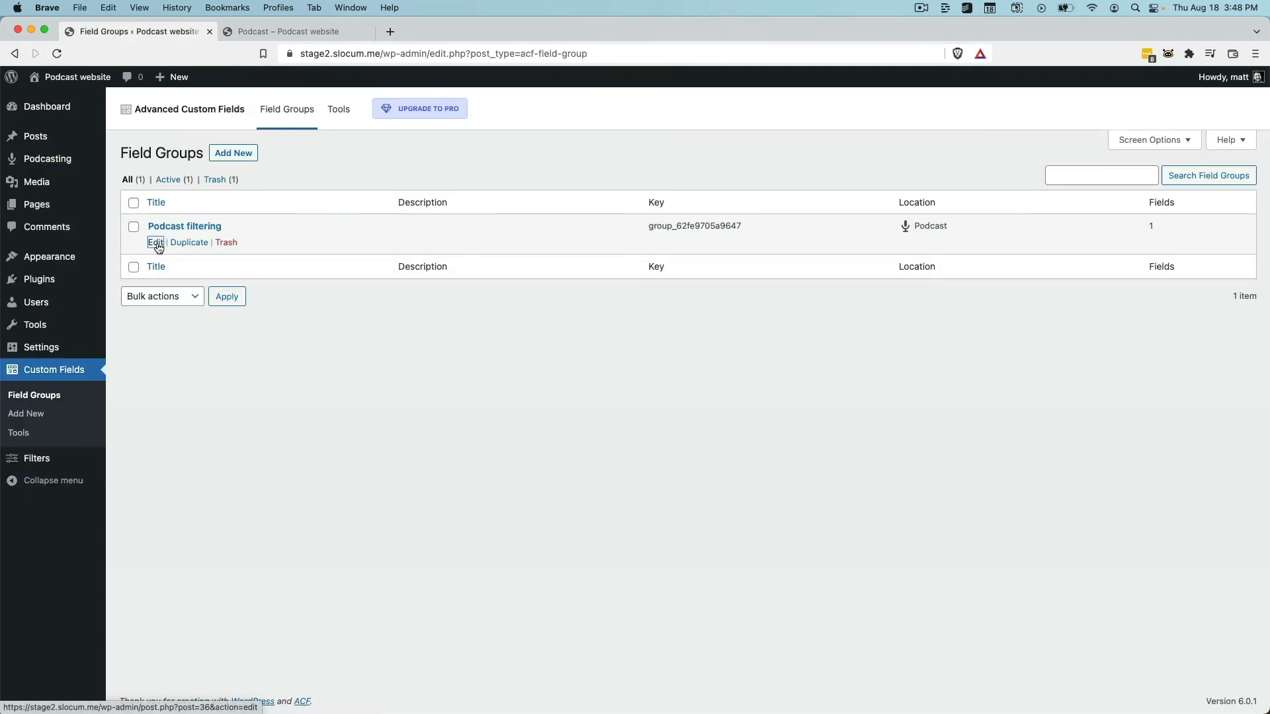
click(155, 241)
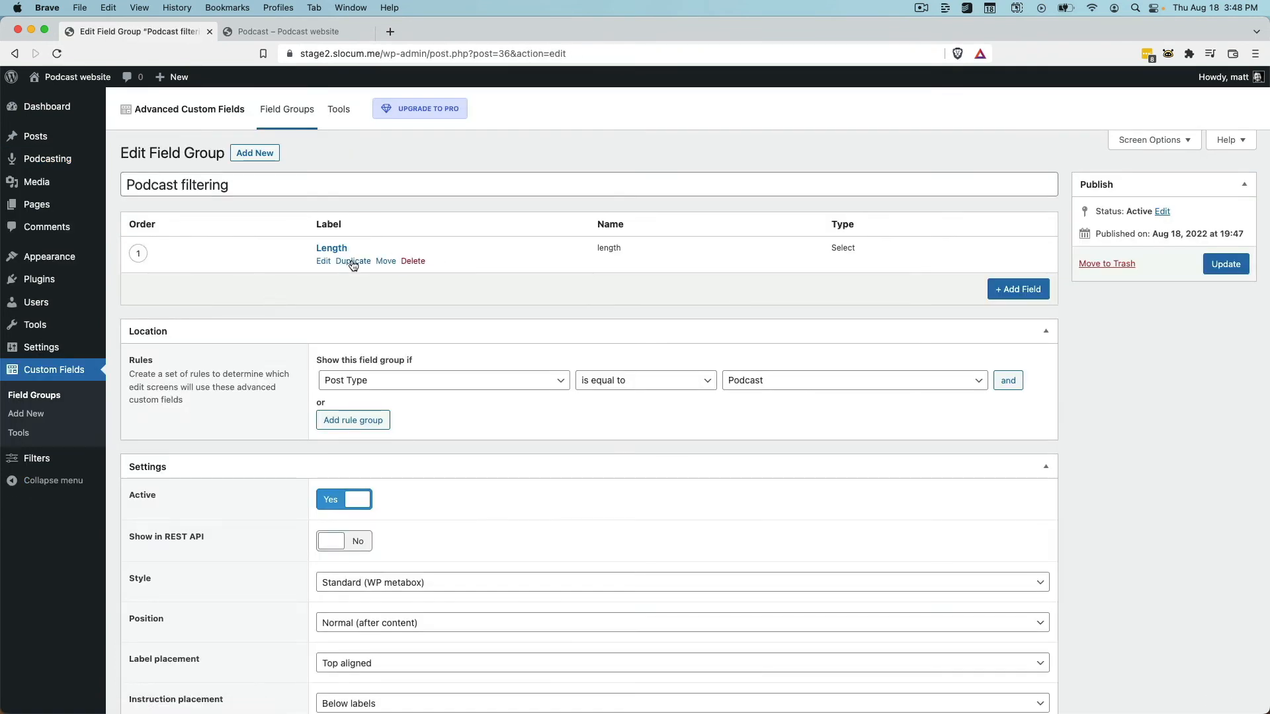
click(332, 249)
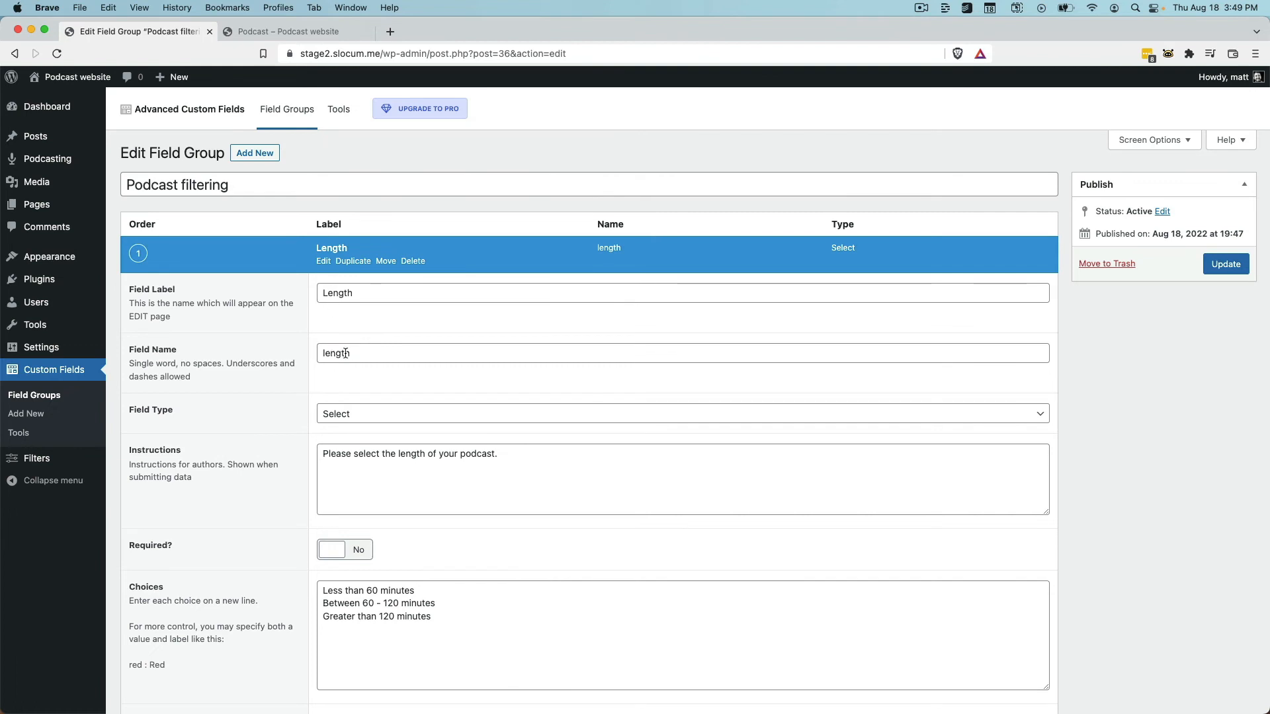
Step: Edit the "Podcast tag filter" filter set and add a new filter that filters by Custom Field
mouse_move(79, 465)
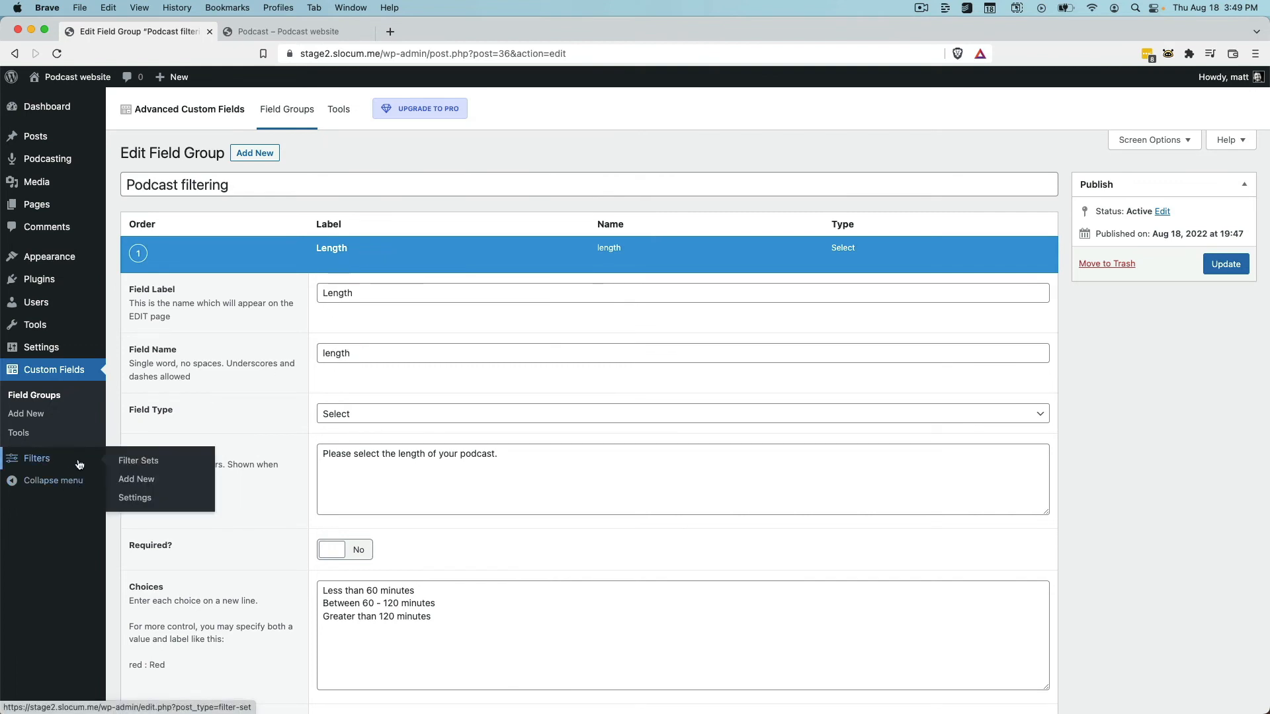
click(139, 461)
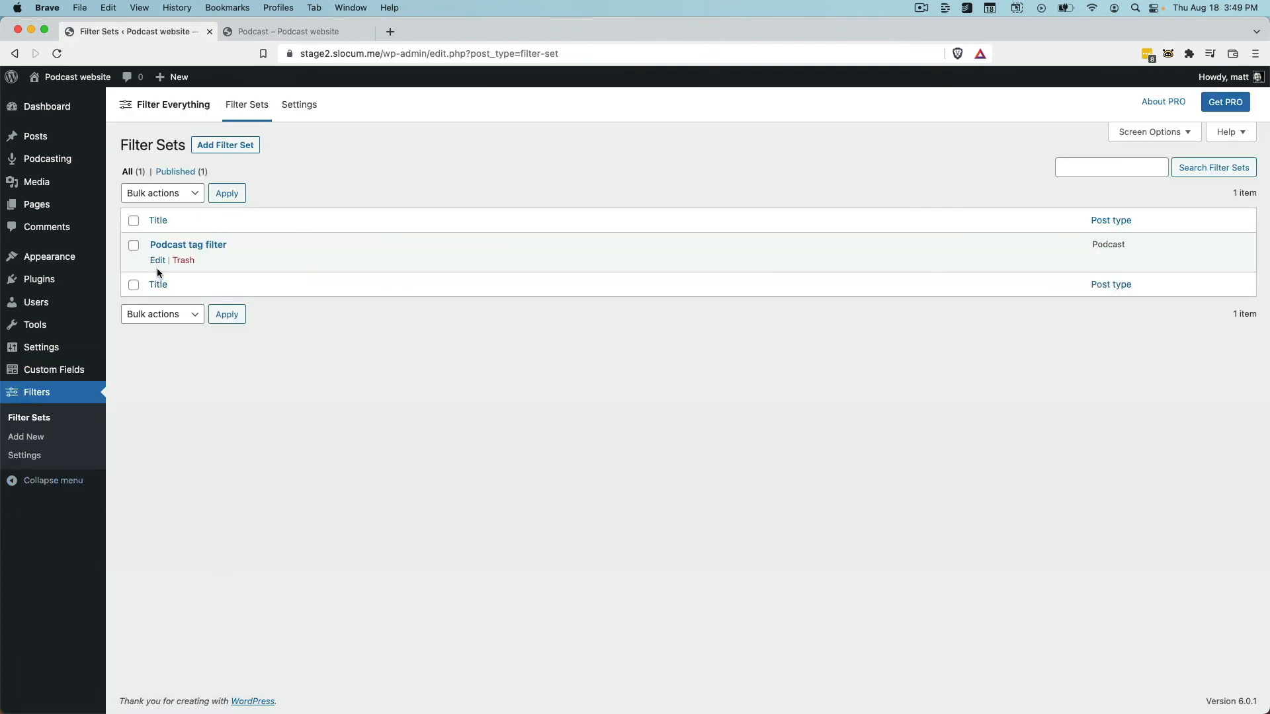
click(157, 260)
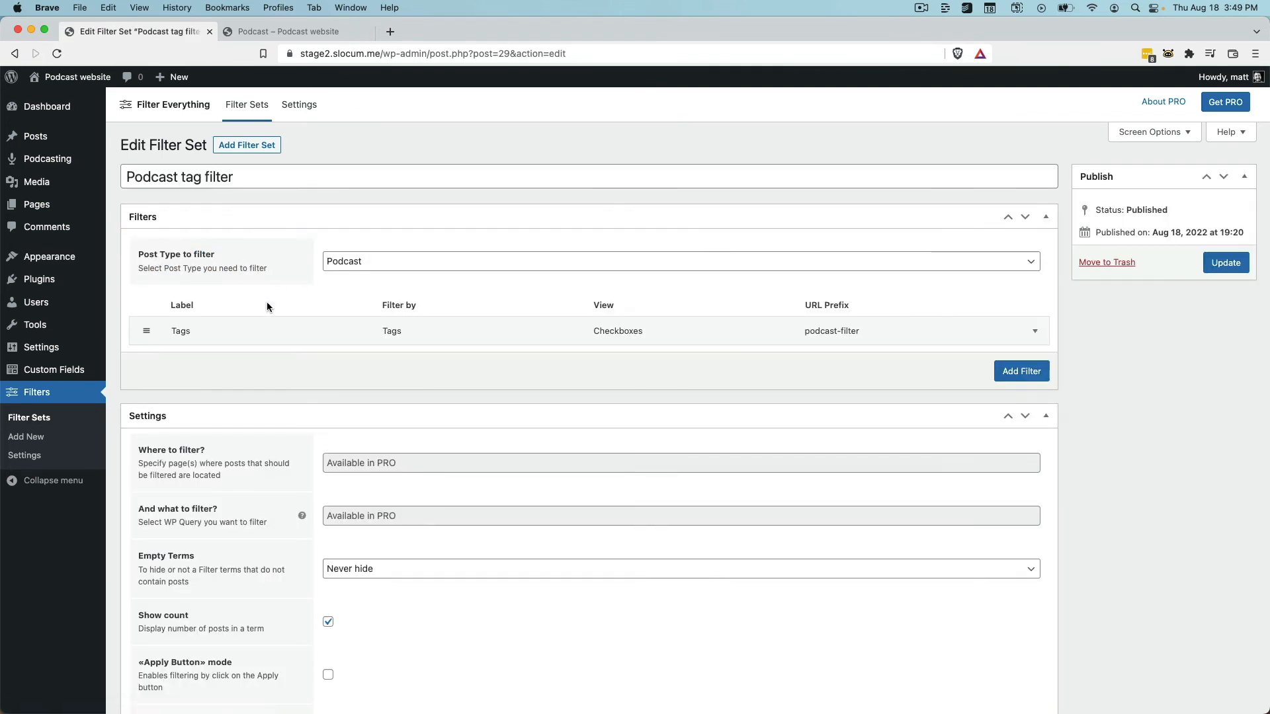
click(1019, 372)
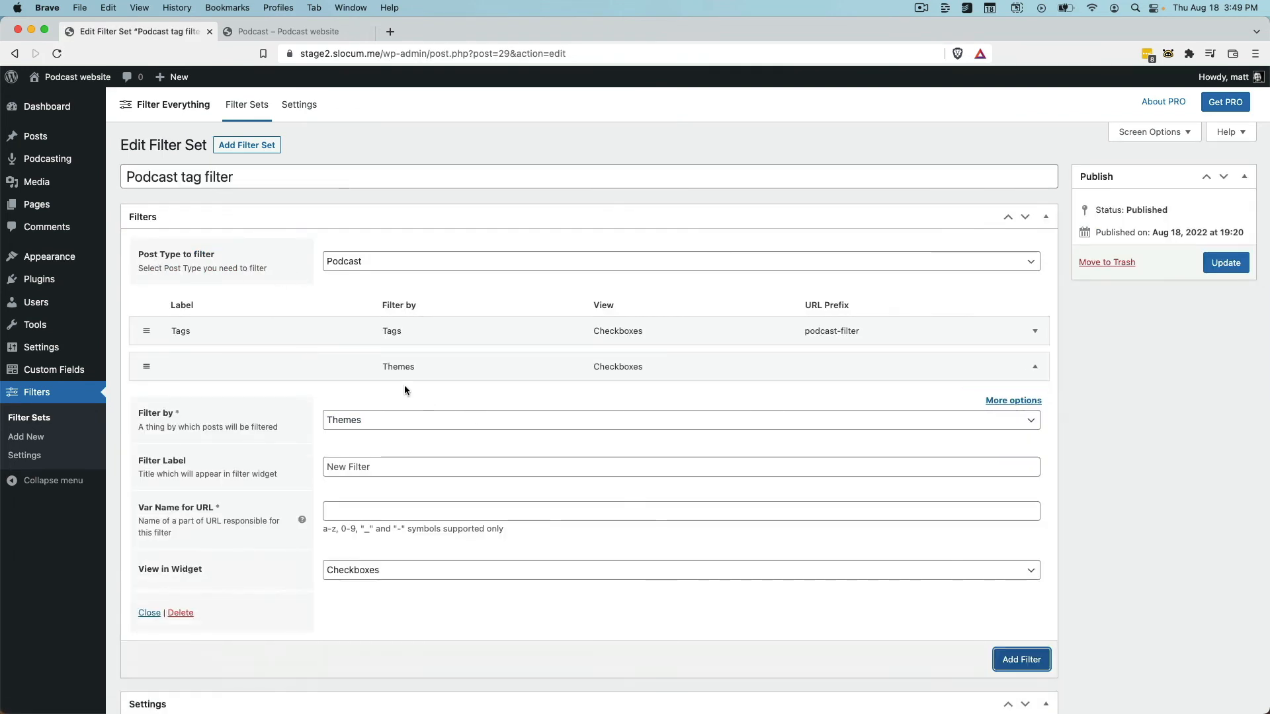
click(373, 425)
click(373, 424)
click(375, 425)
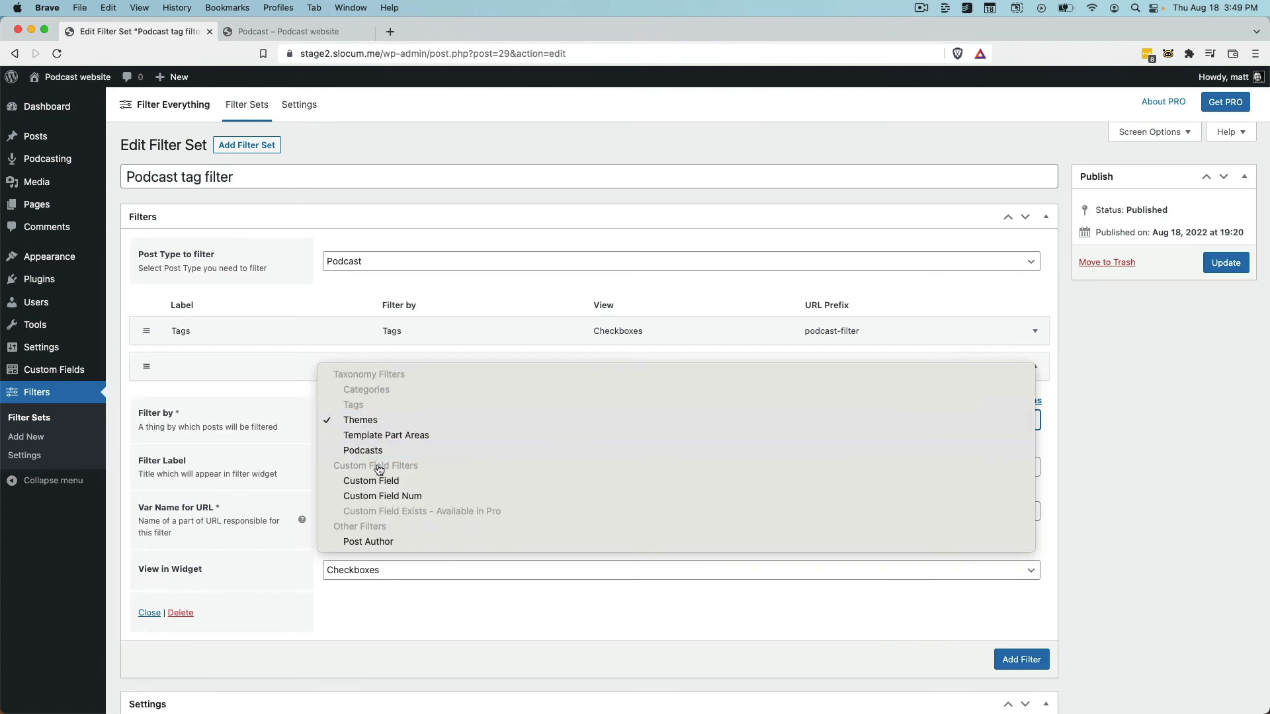
click(400, 482)
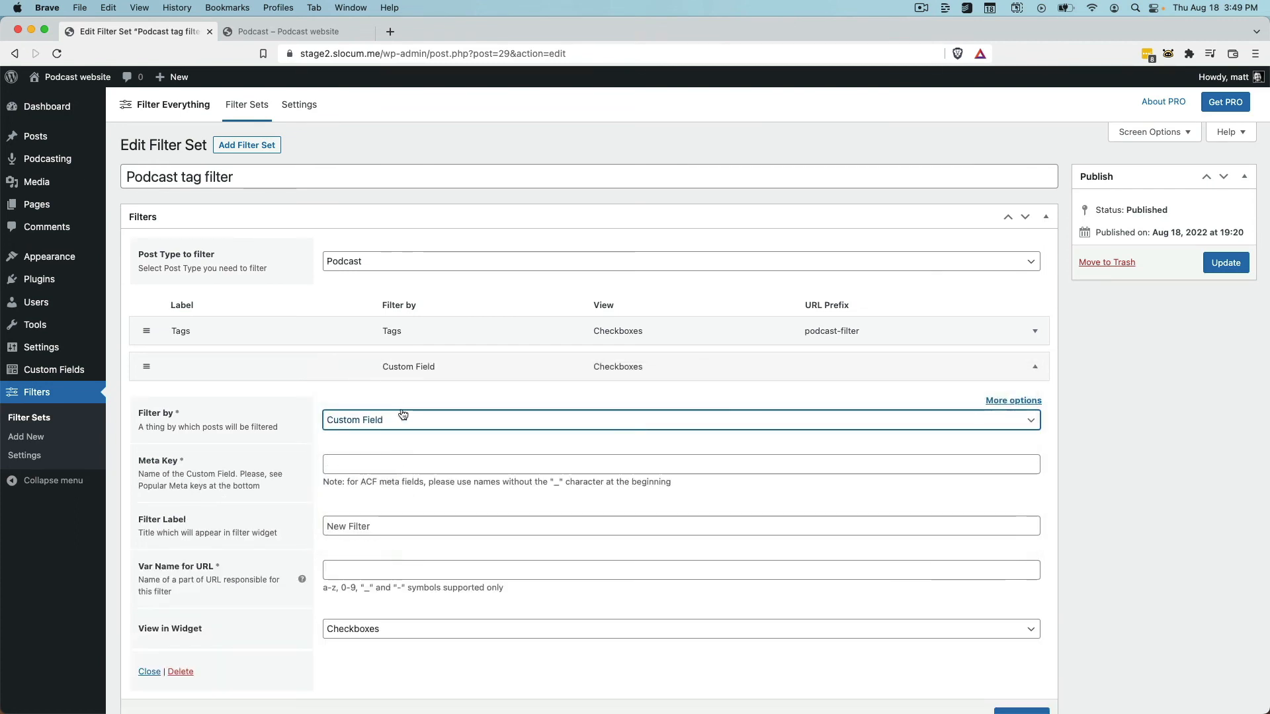
Step: Set the new filter's meta key to "length", its label to "Length" and its URL variable name to "podcast-length"
click(396, 463)
text(len)
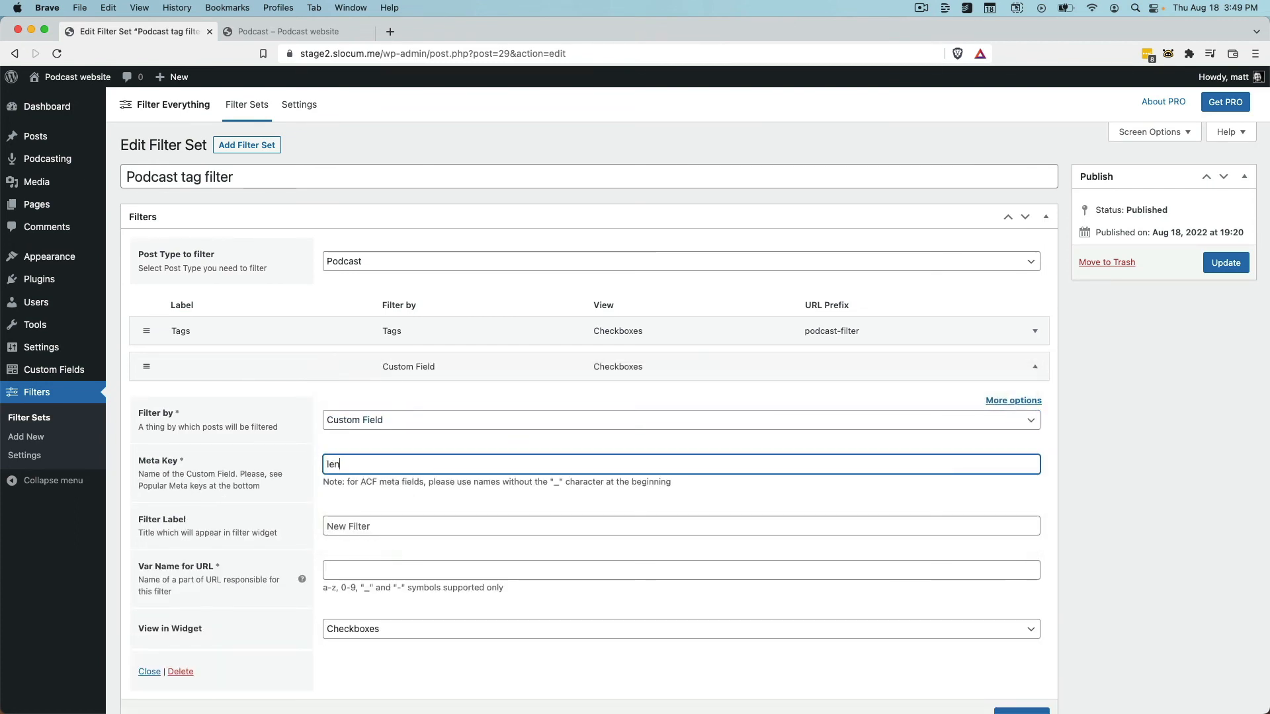
text(gth)
click(454, 524)
text(L)
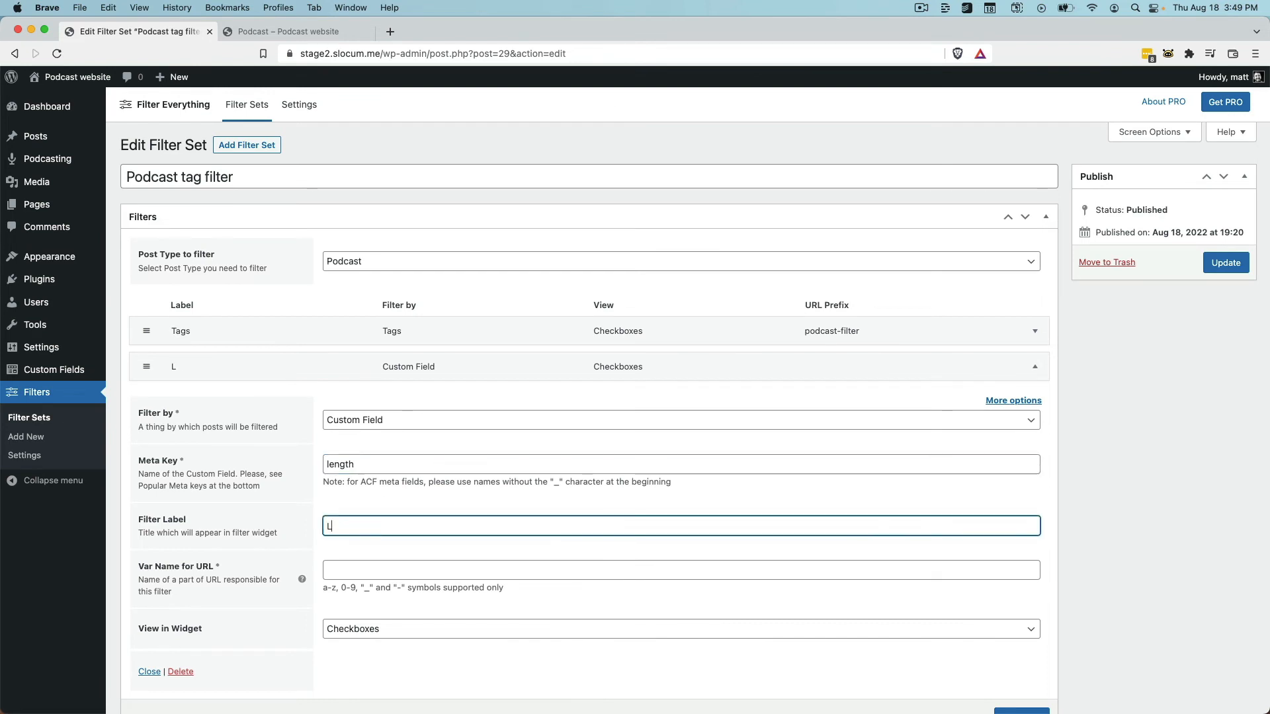
text(ength)
click(354, 571)
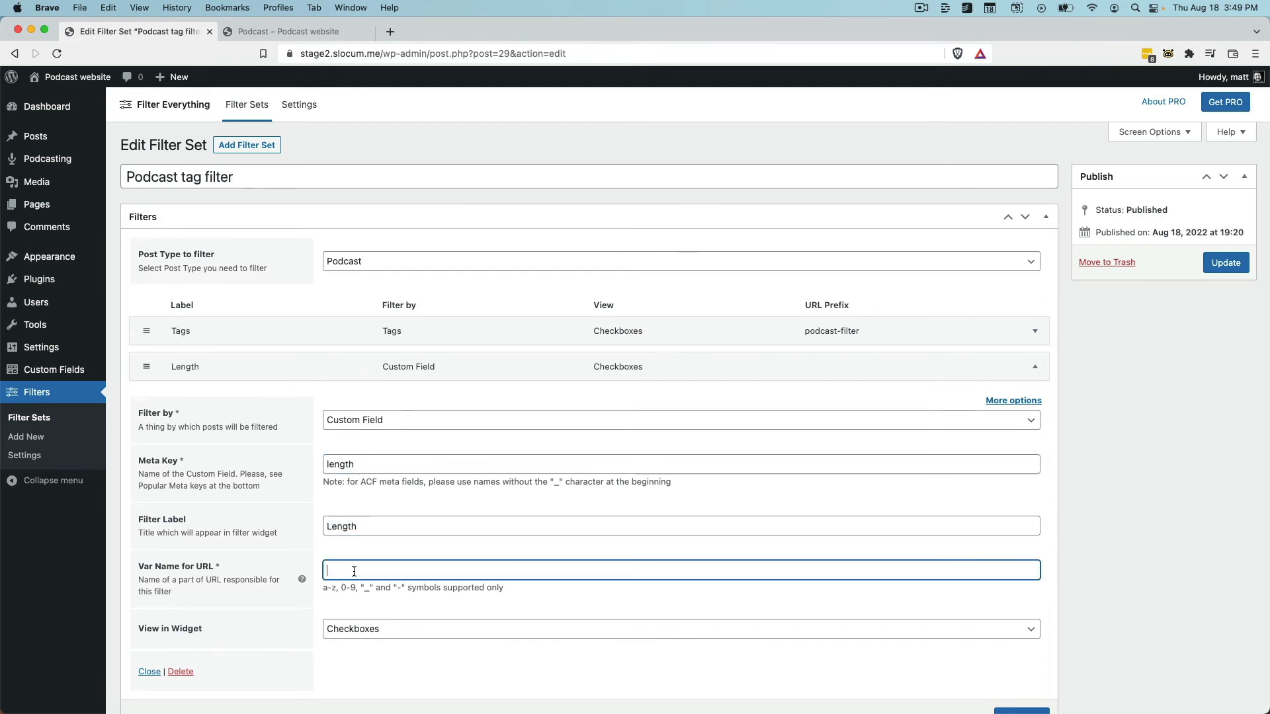
text(podcast-length)
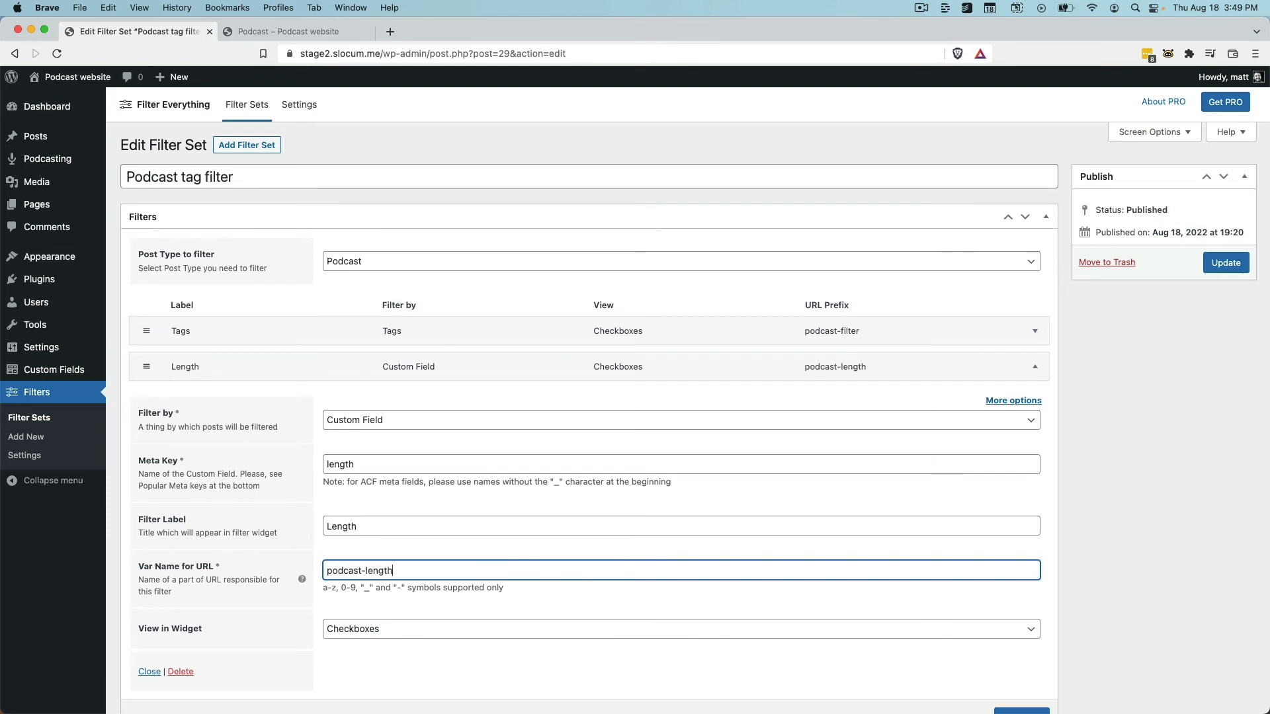
Step: Set the Length filter's widget view to Radio buttons and update the filter set
scroll(368, 602, down, 1)
click(409, 618)
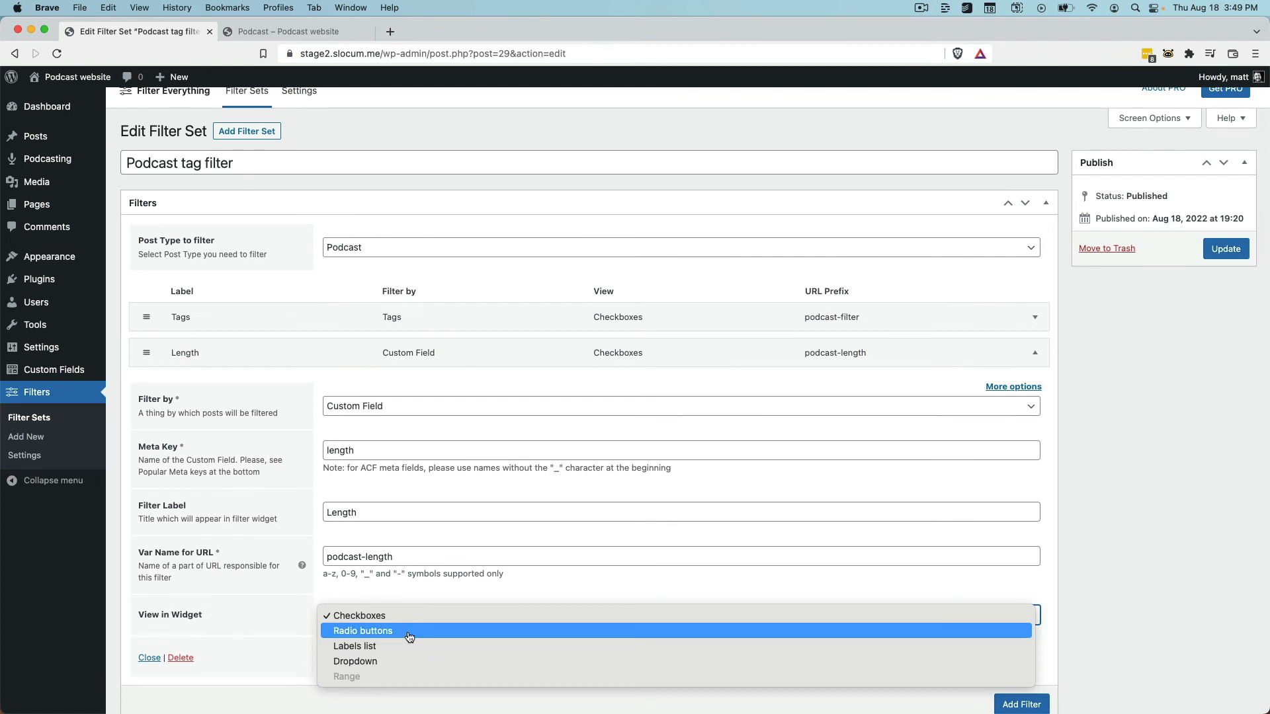
click(409, 632)
scroll(439, 653, down, 3)
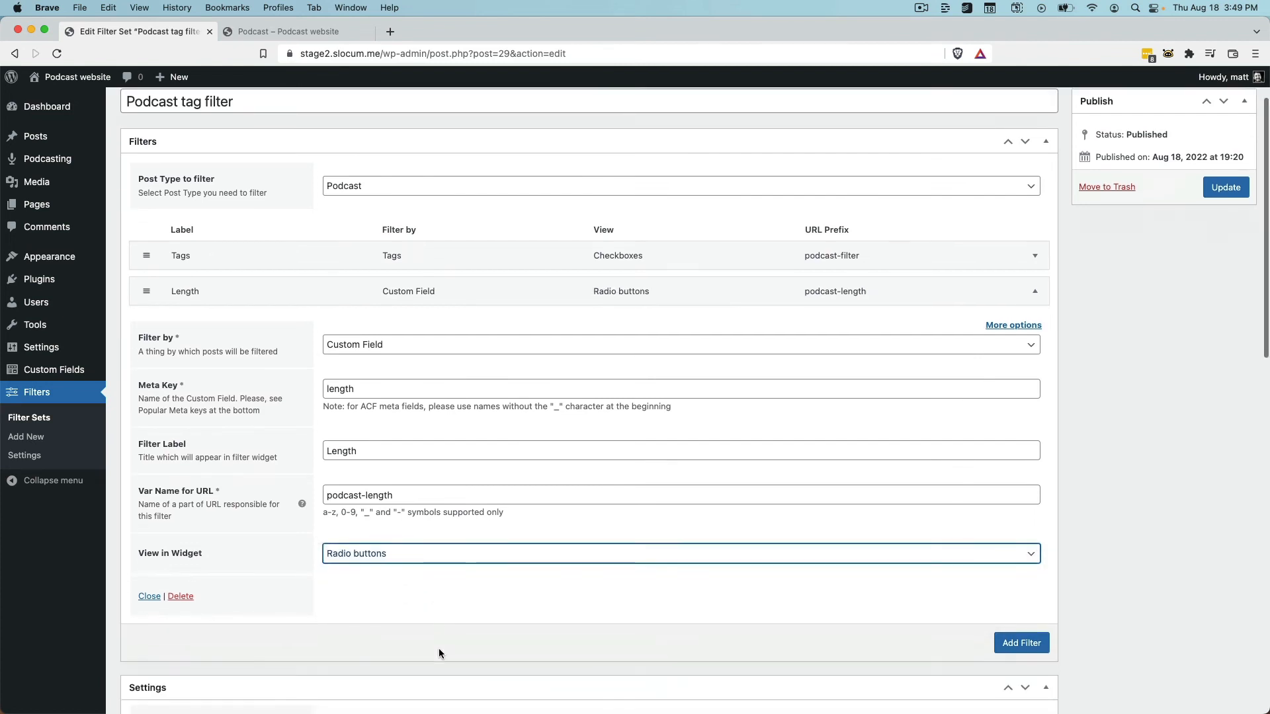
scroll(1190, 386, up, 3)
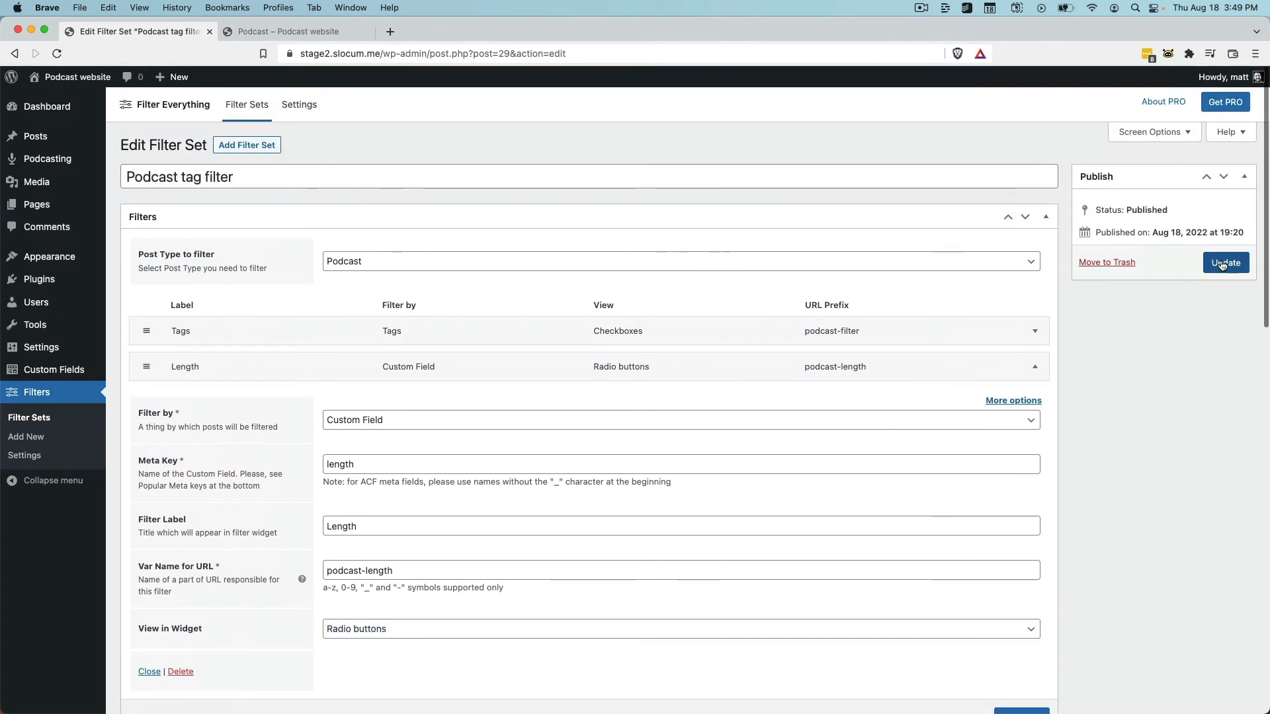
click(1222, 264)
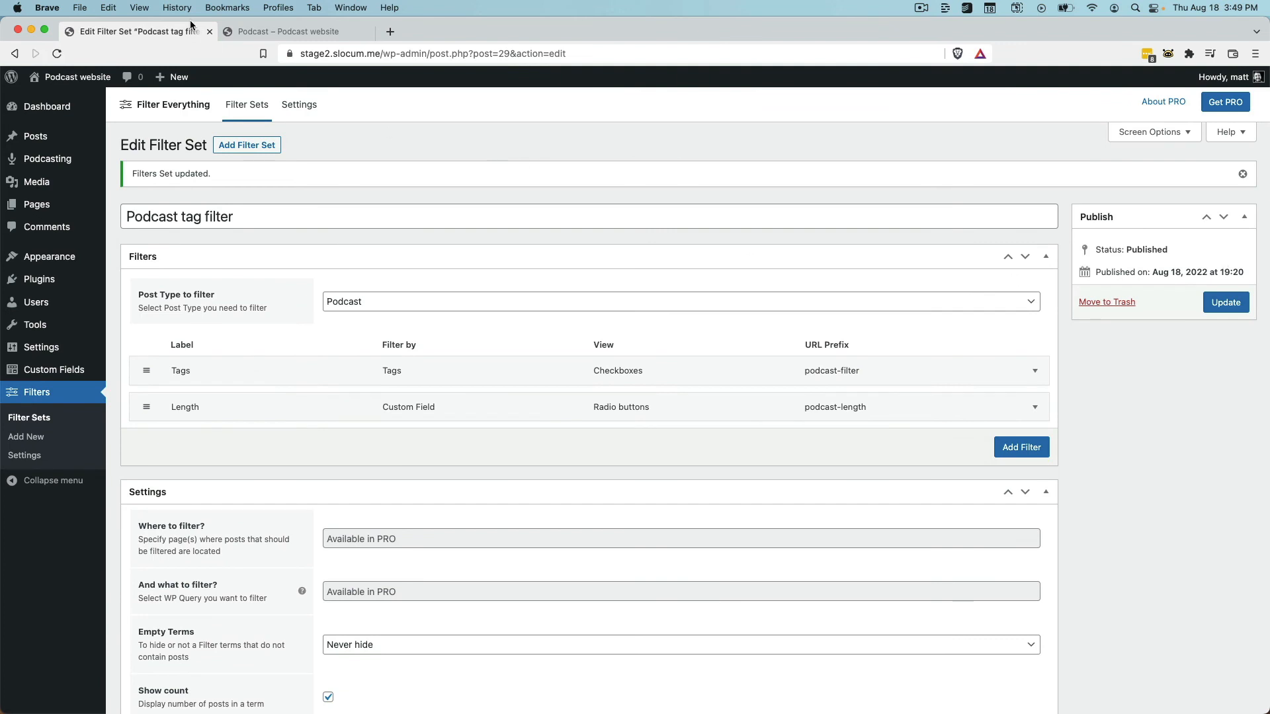
Step: Check the Length filter options in the filter widget on the live podcast archive page
click(251, 32)
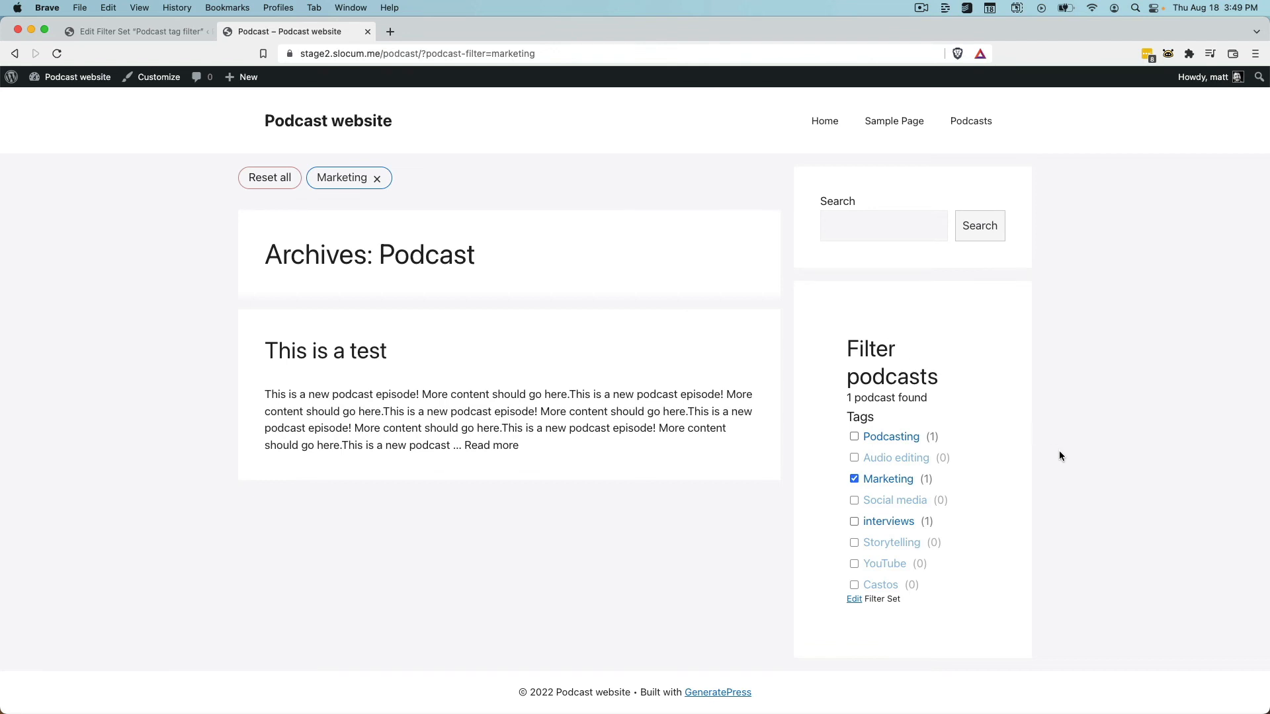
scroll(959, 471, down, 3)
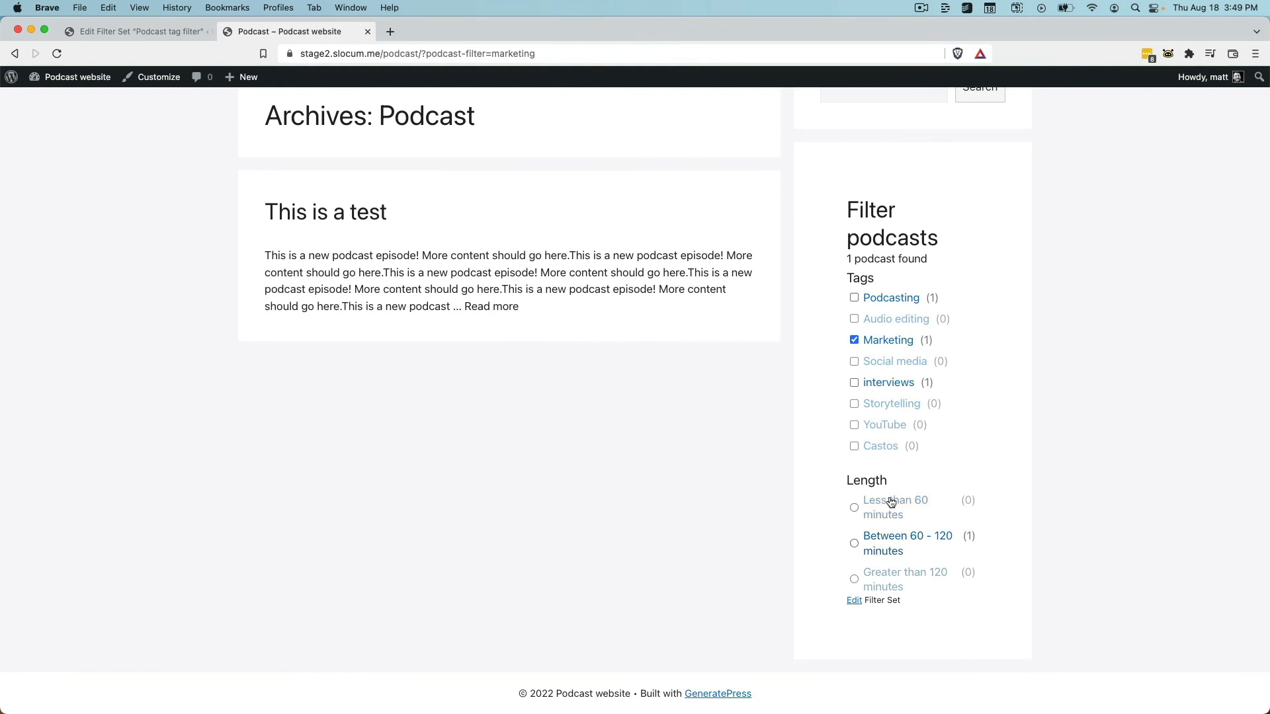
Step: Filter the podcast archive by the Between 60 - 120 minutes length, and remove the Marketing tag filter
click(889, 550)
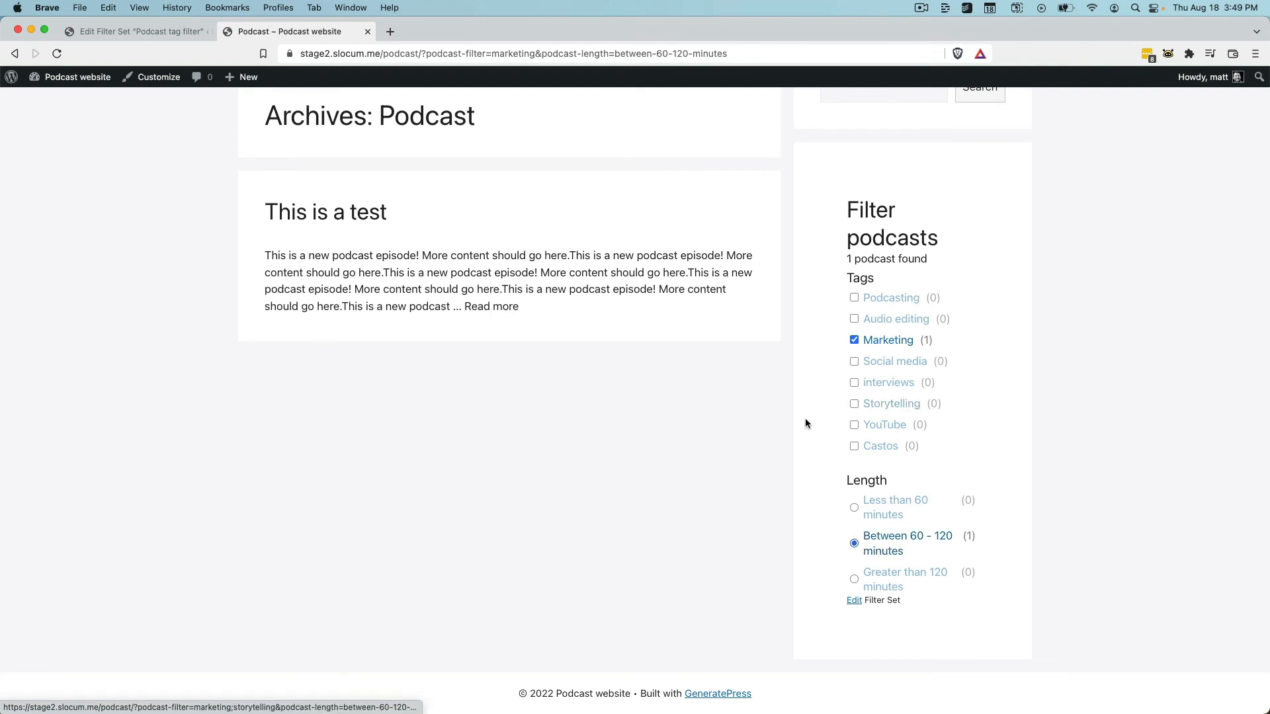
scroll(800, 371, up, 4)
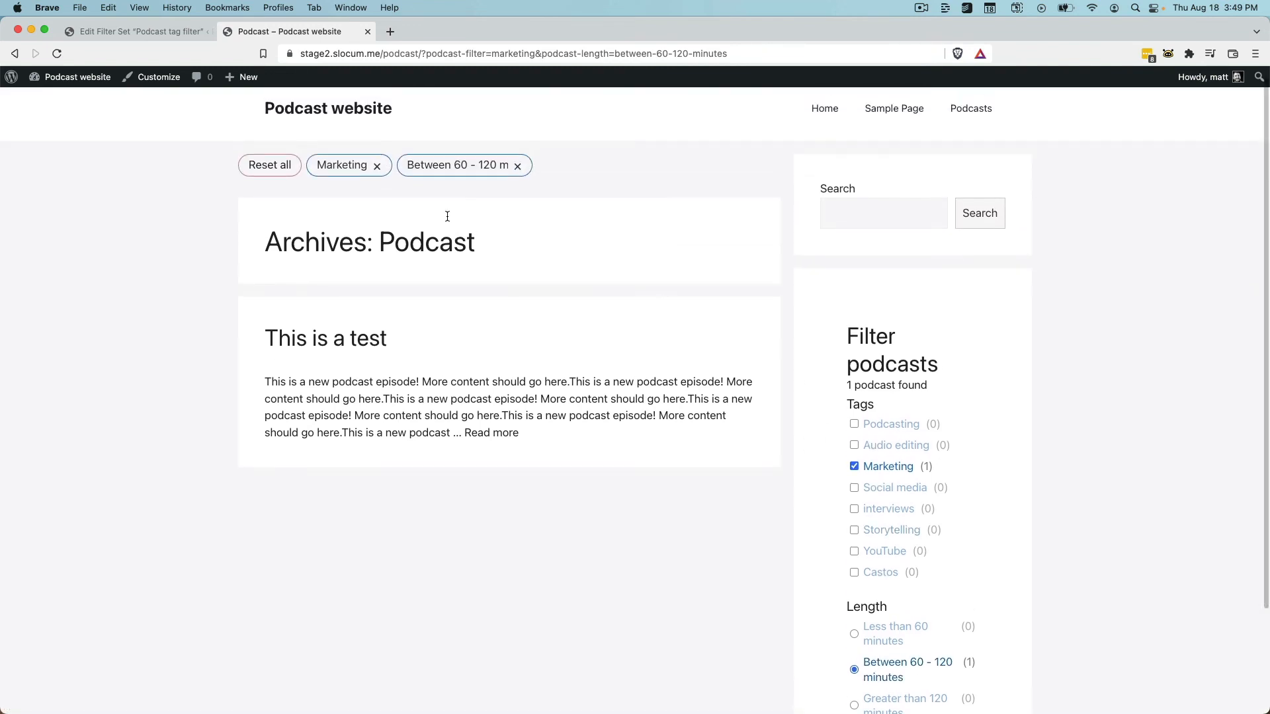
click(380, 173)
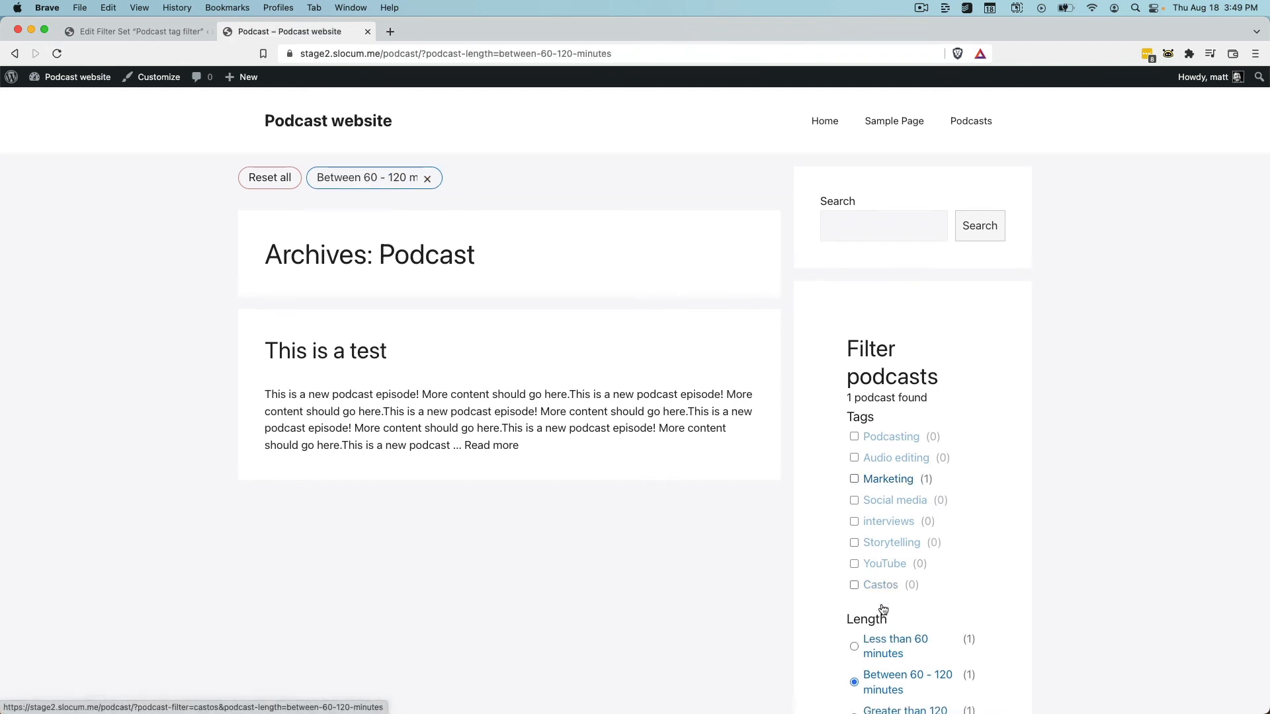
Step: Reapply the Marketing tag filter alongside the selected episode length
scroll(881, 552, down, 3)
scroll(881, 563, down, 1)
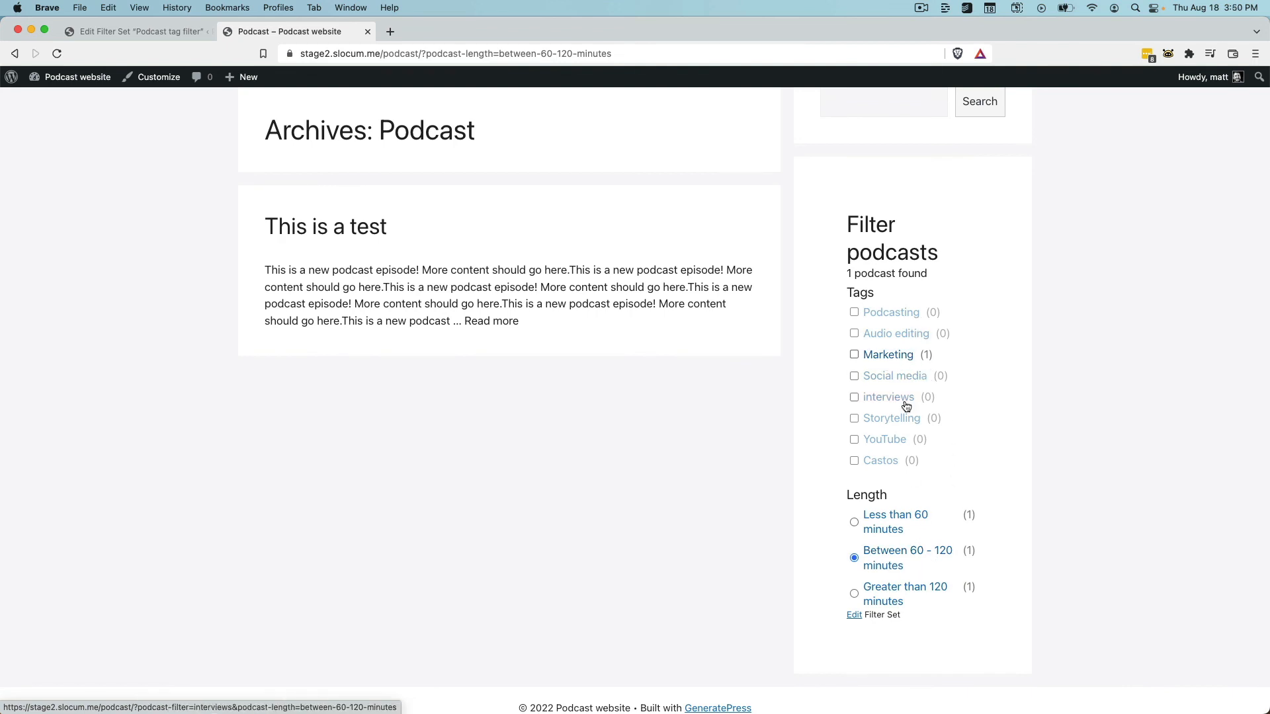
click(894, 361)
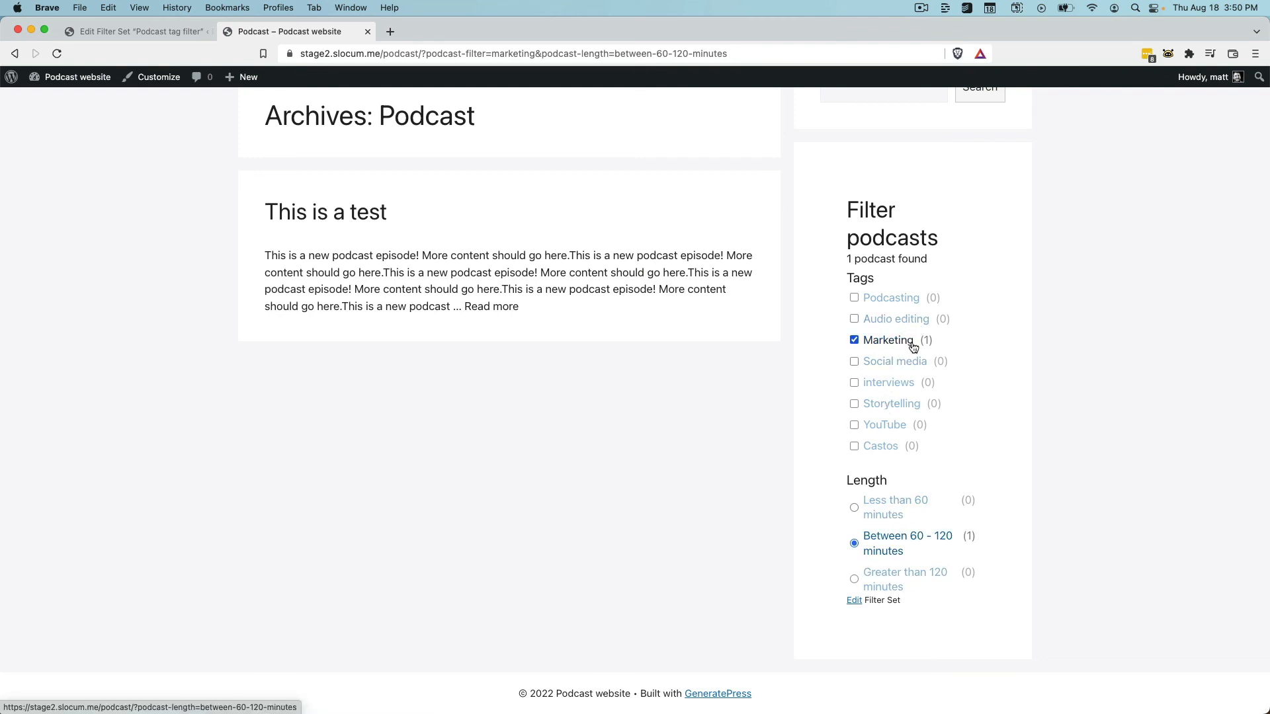
Step: Clear the Marketing tag and filter the podcasts by Less than 60 minutes and the Podcasting tag
click(854, 341)
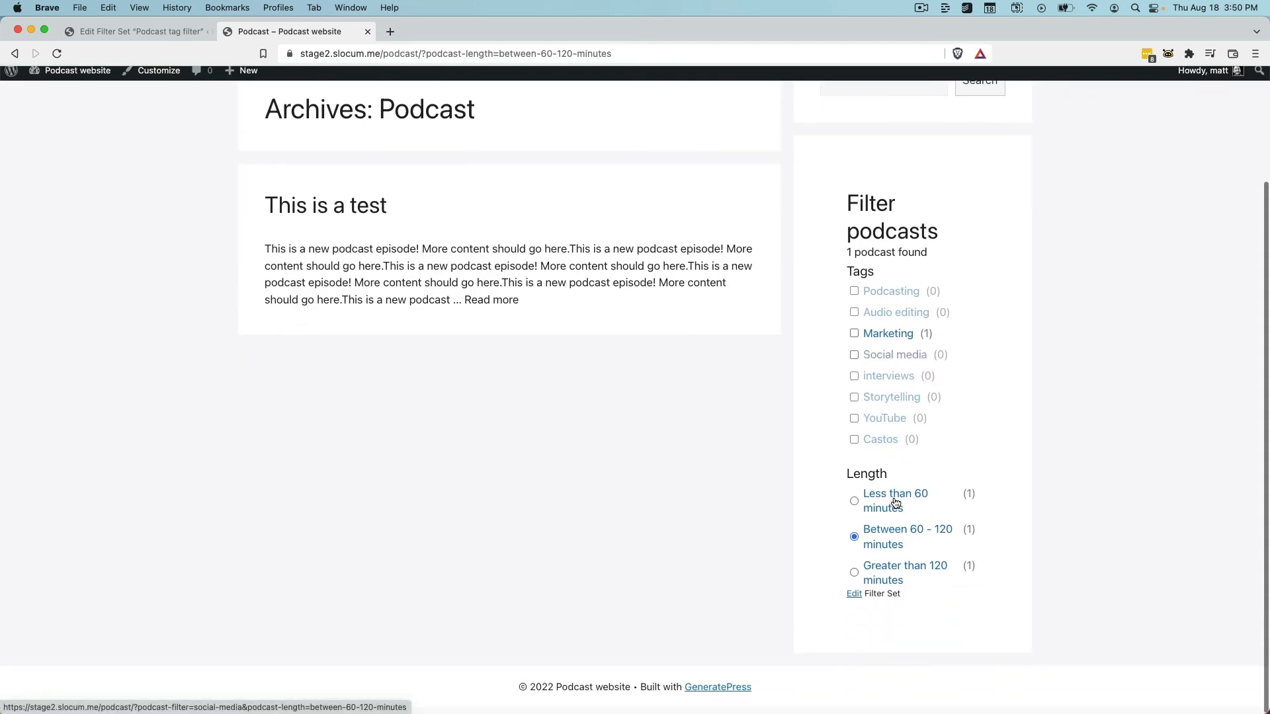
click(854, 508)
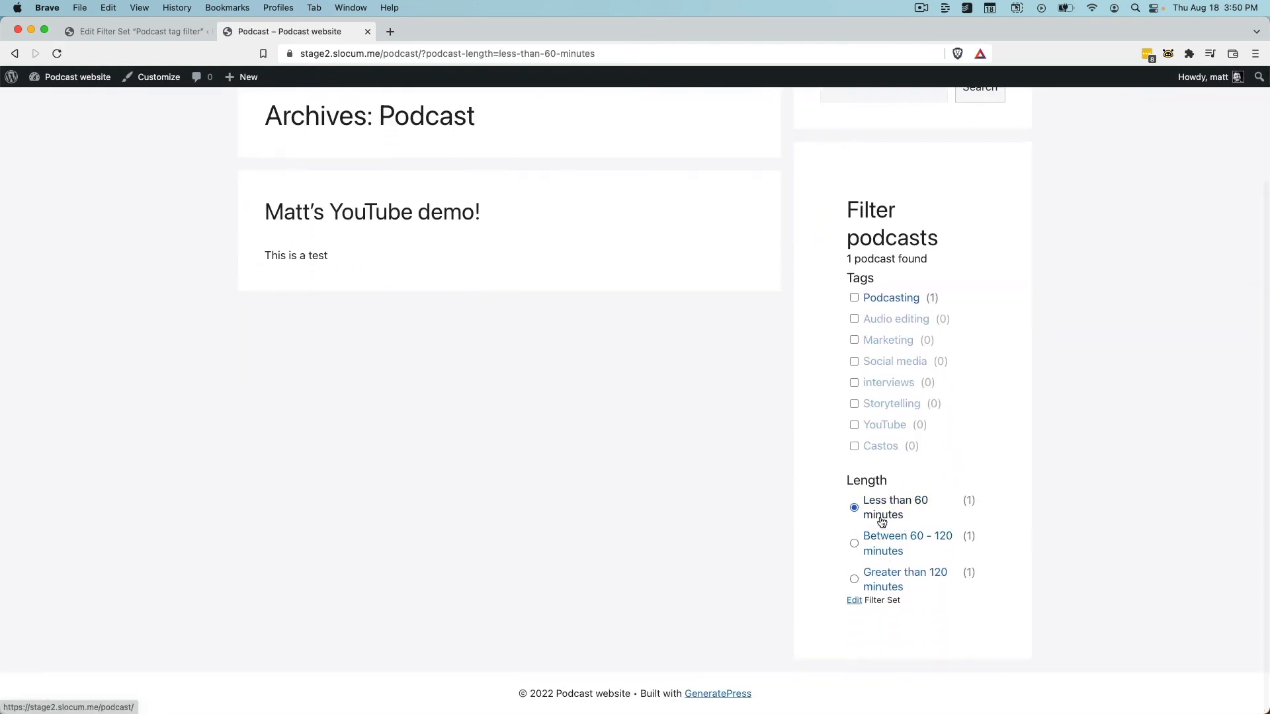
click(903, 301)
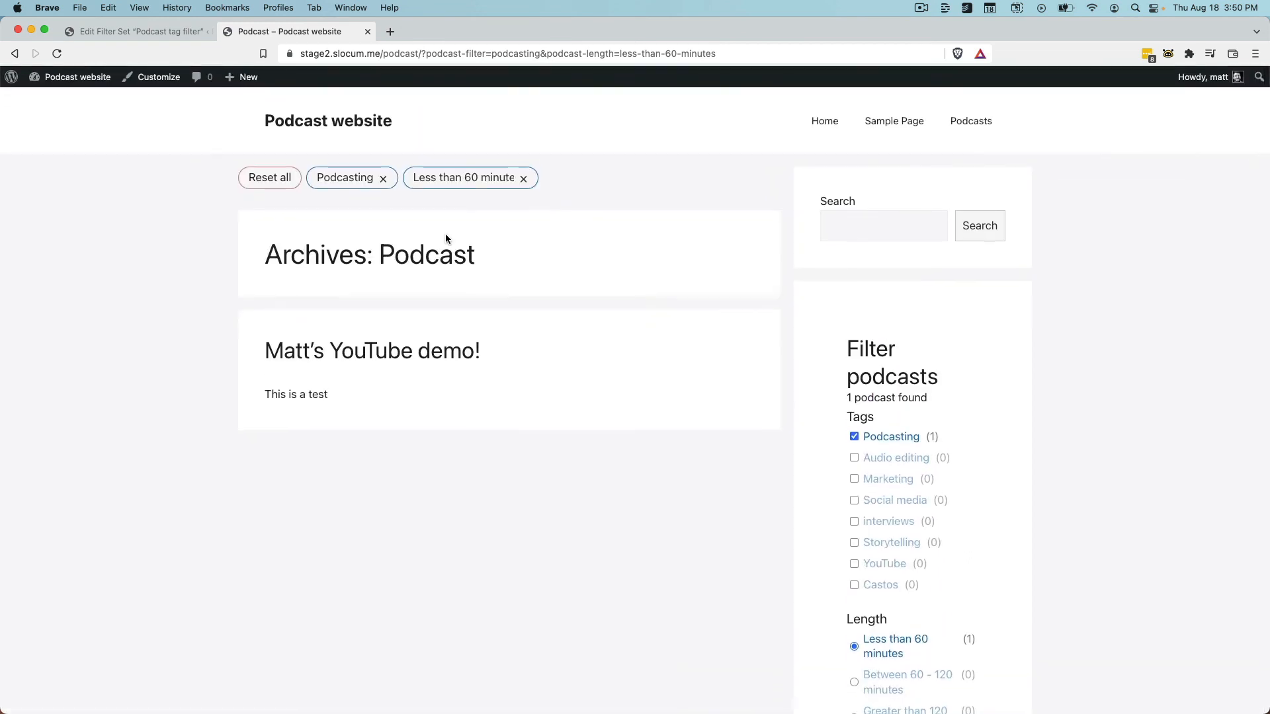
Step: Return to the WordPress admin and view the list of podcast episodes and the podcast tags
click(166, 30)
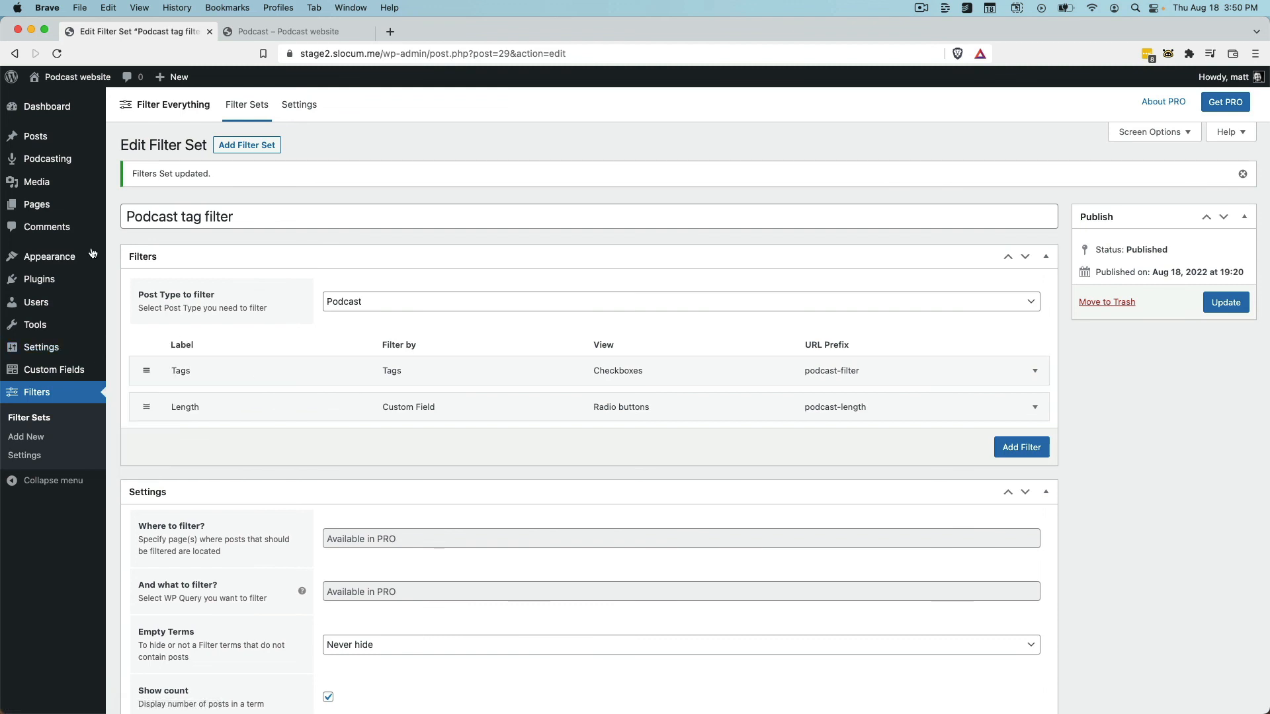
mouse_move(86, 159)
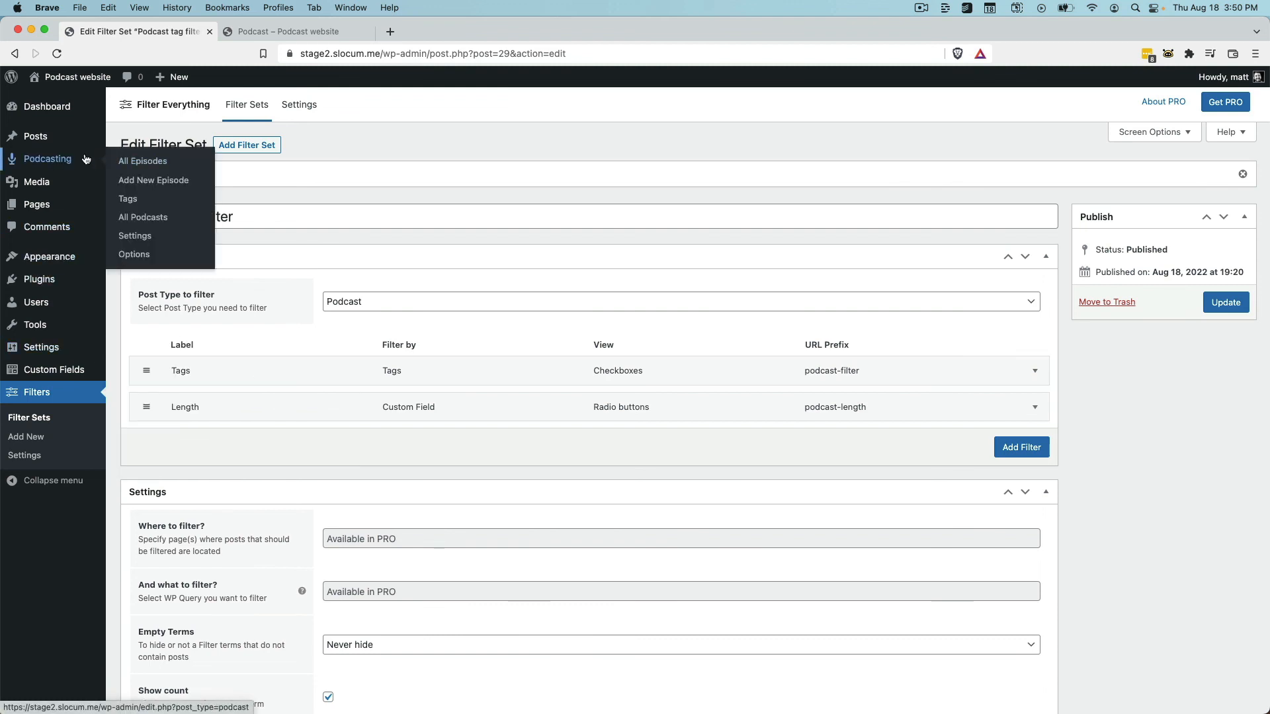
click(61, 161)
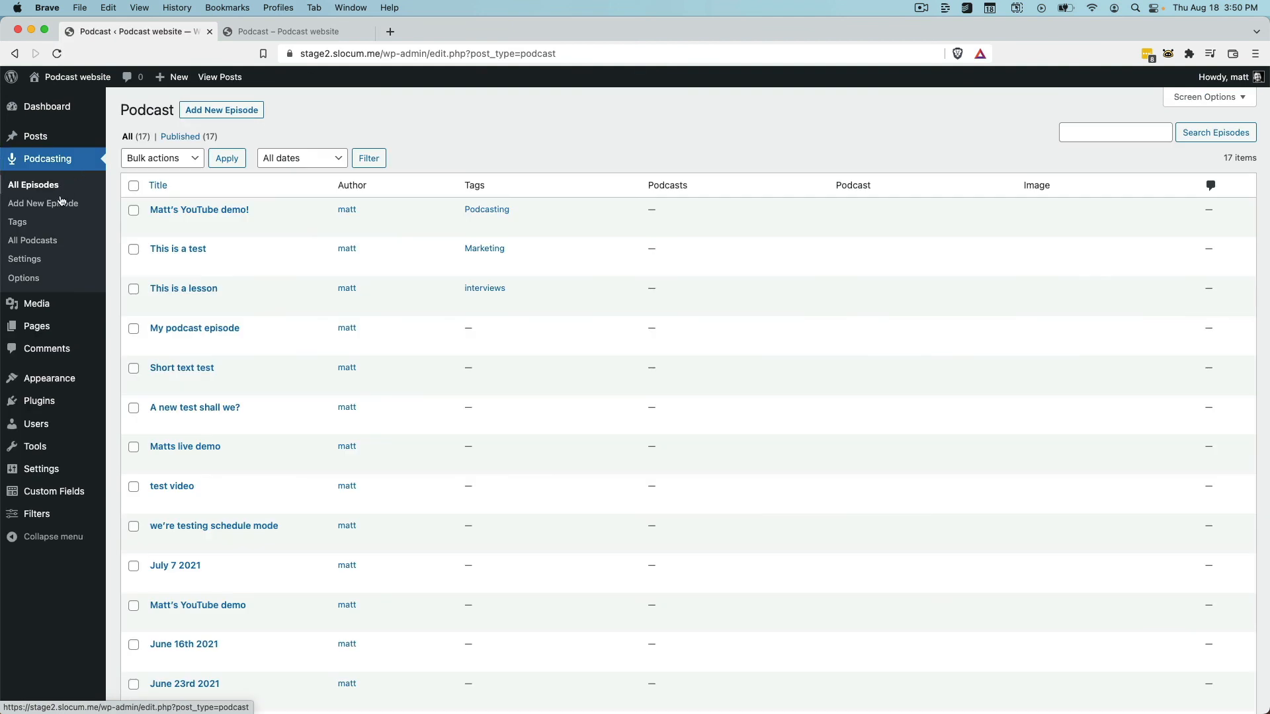
click(20, 221)
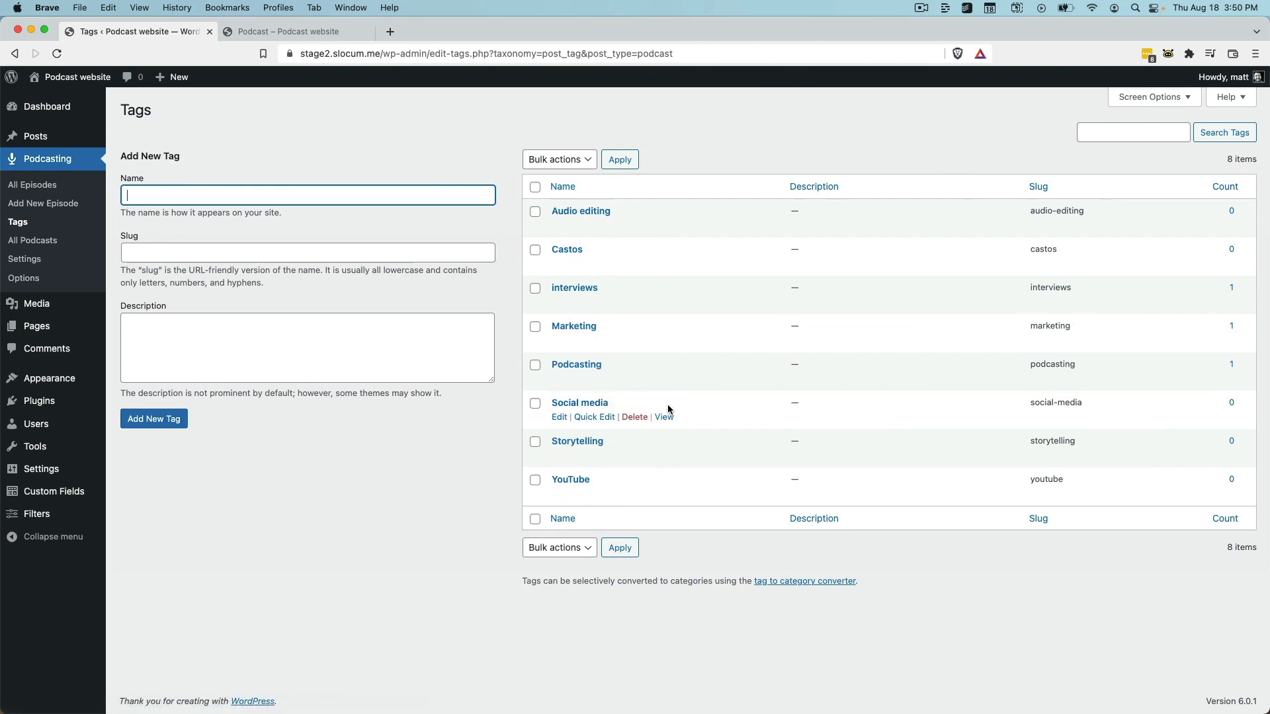
Step: Expand the Length field in the "Podcast filtering" field group and review its settings and available field types
click(77, 497)
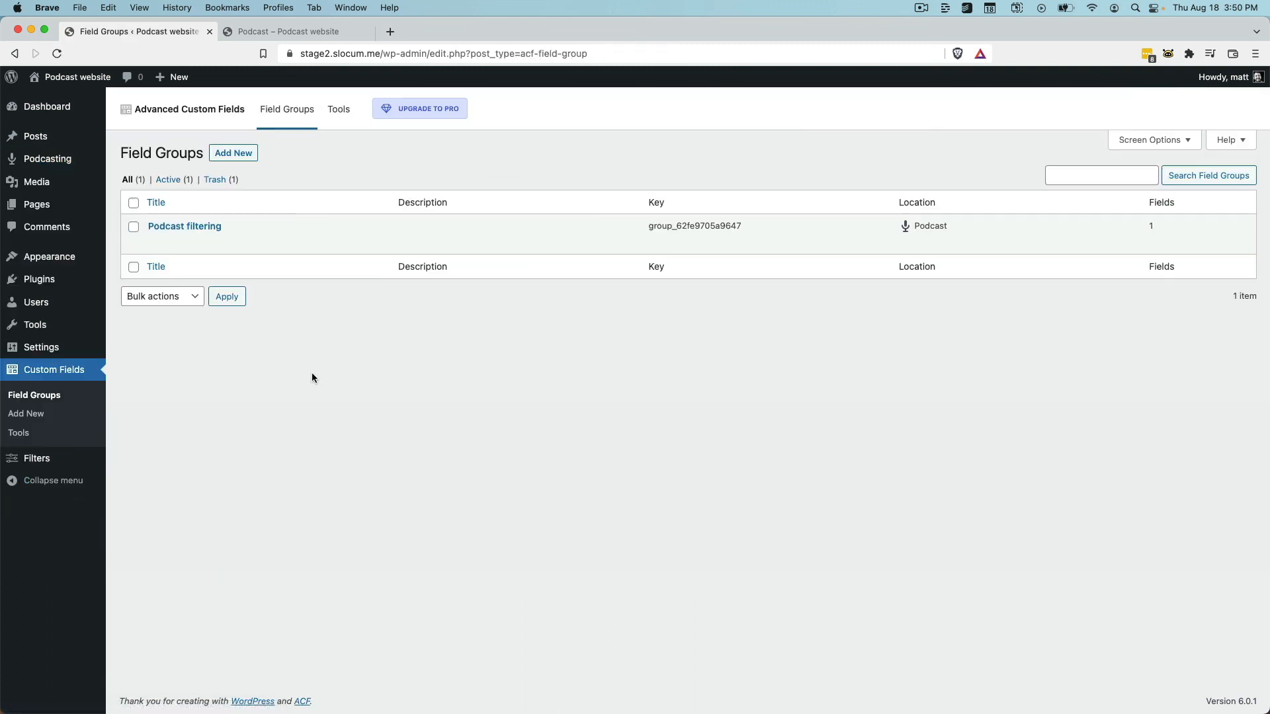
click(157, 245)
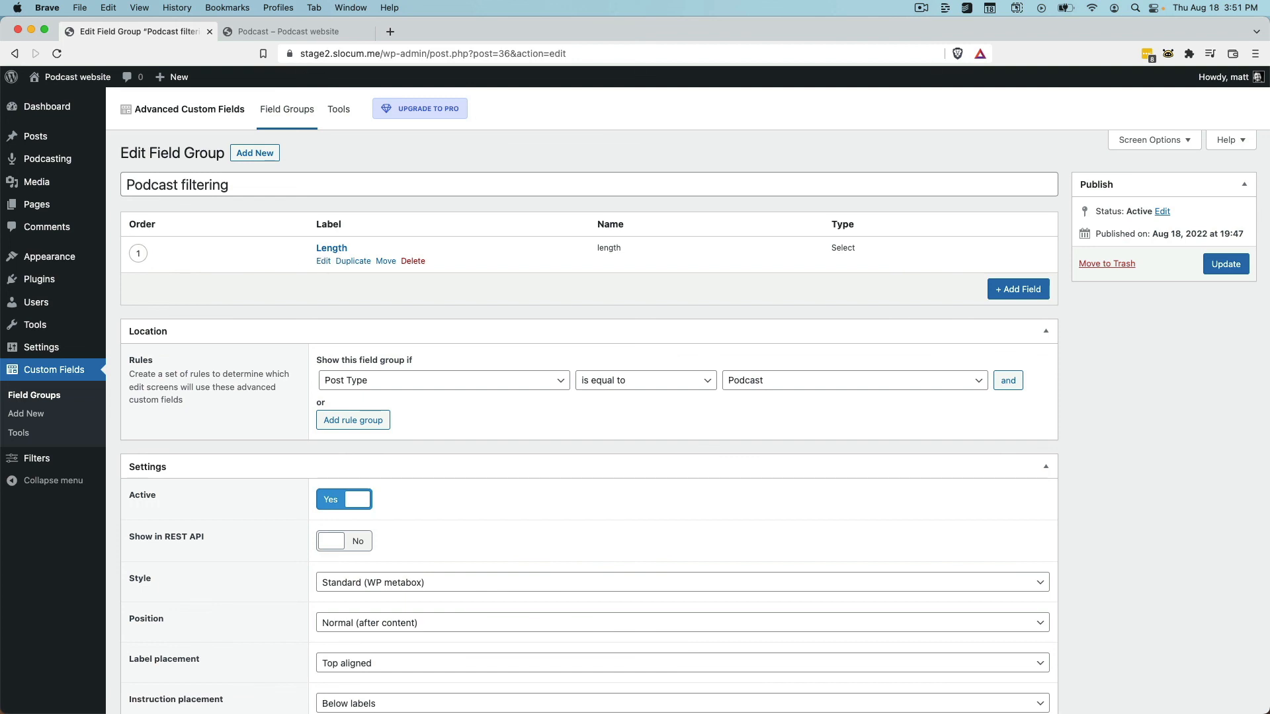
click(323, 261)
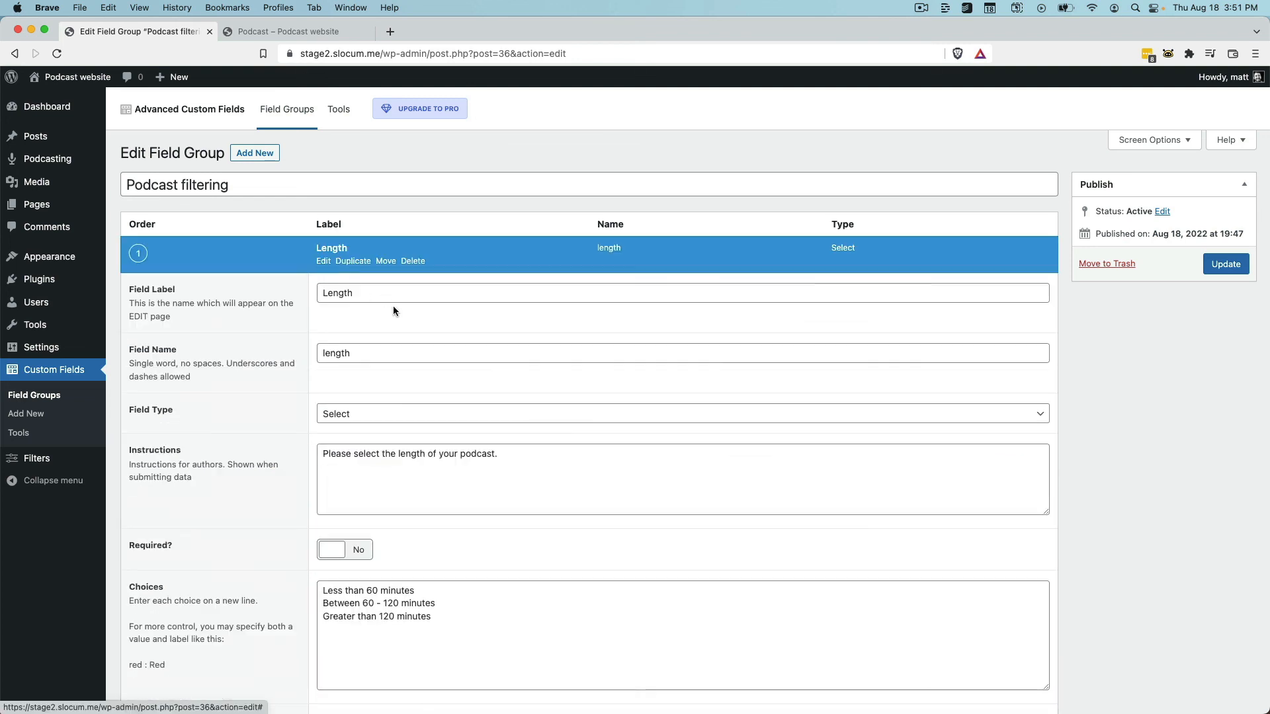
scroll(386, 399, down, 3)
scroll(501, 418, up, 3)
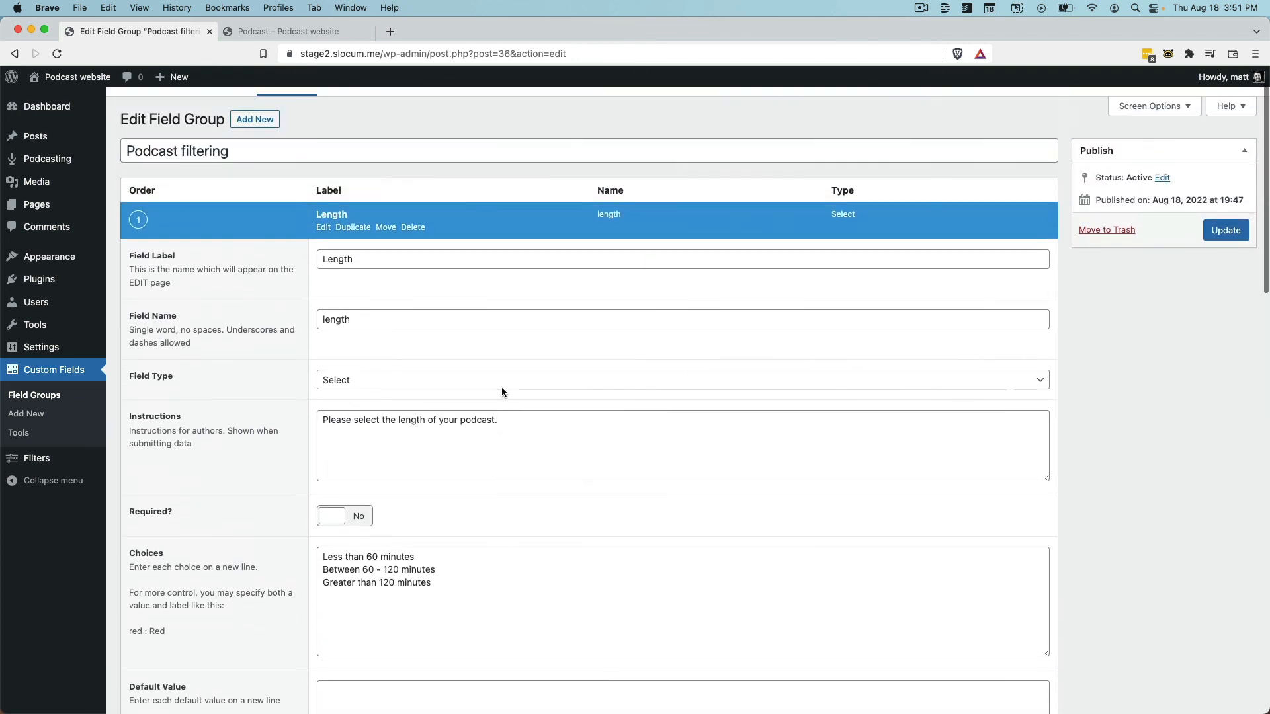
click(453, 386)
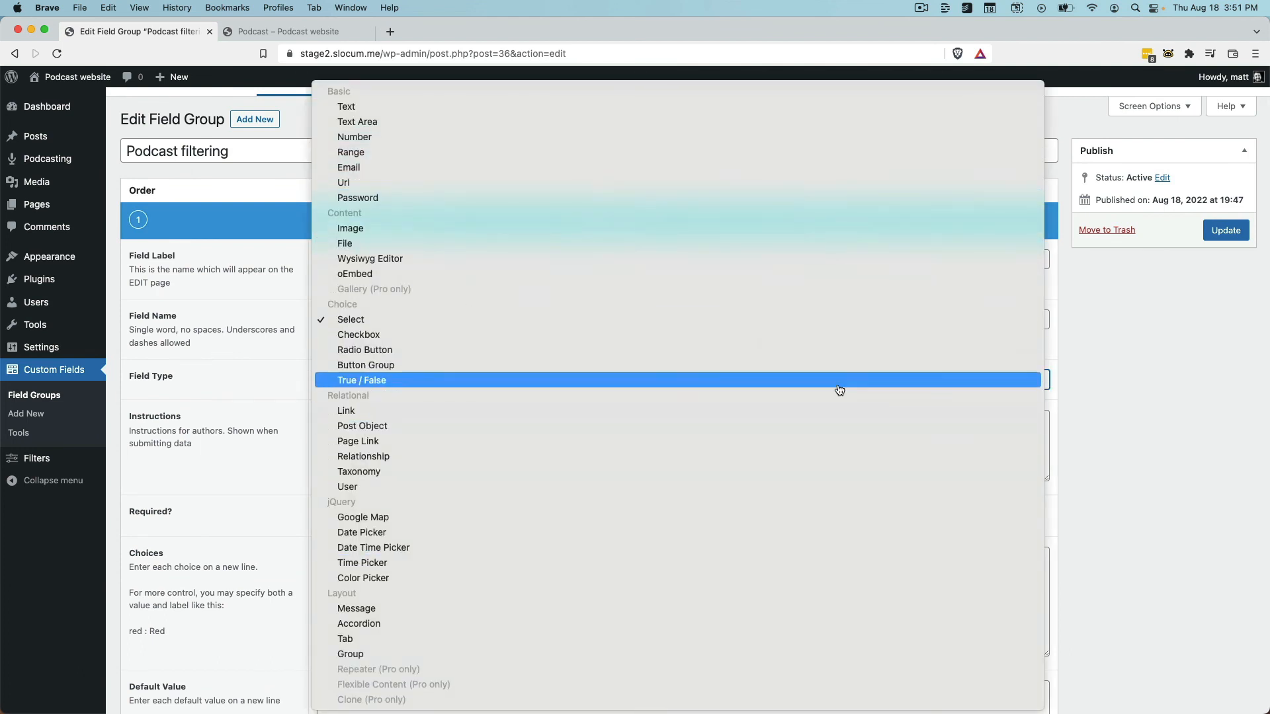
click(1115, 383)
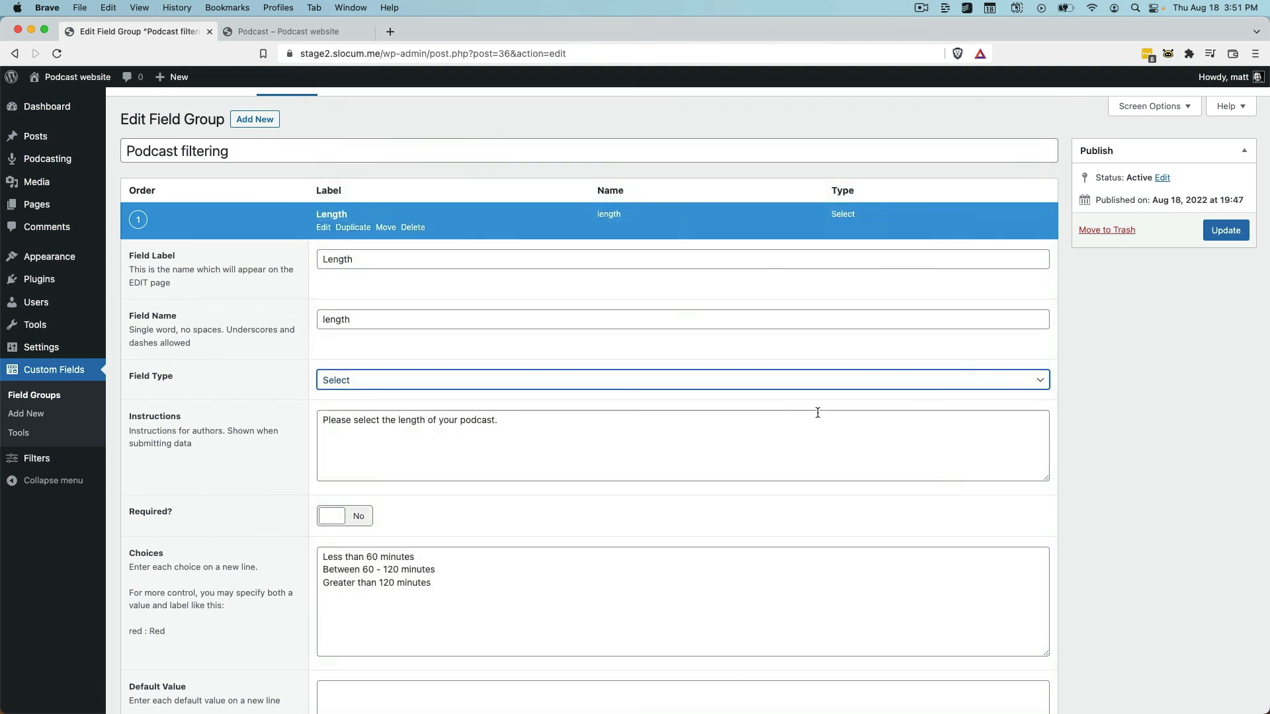
Step: Remove the Less than 60 minutes and Podcasting filters on the live podcast archive and look over the unfiltered page
click(340, 33)
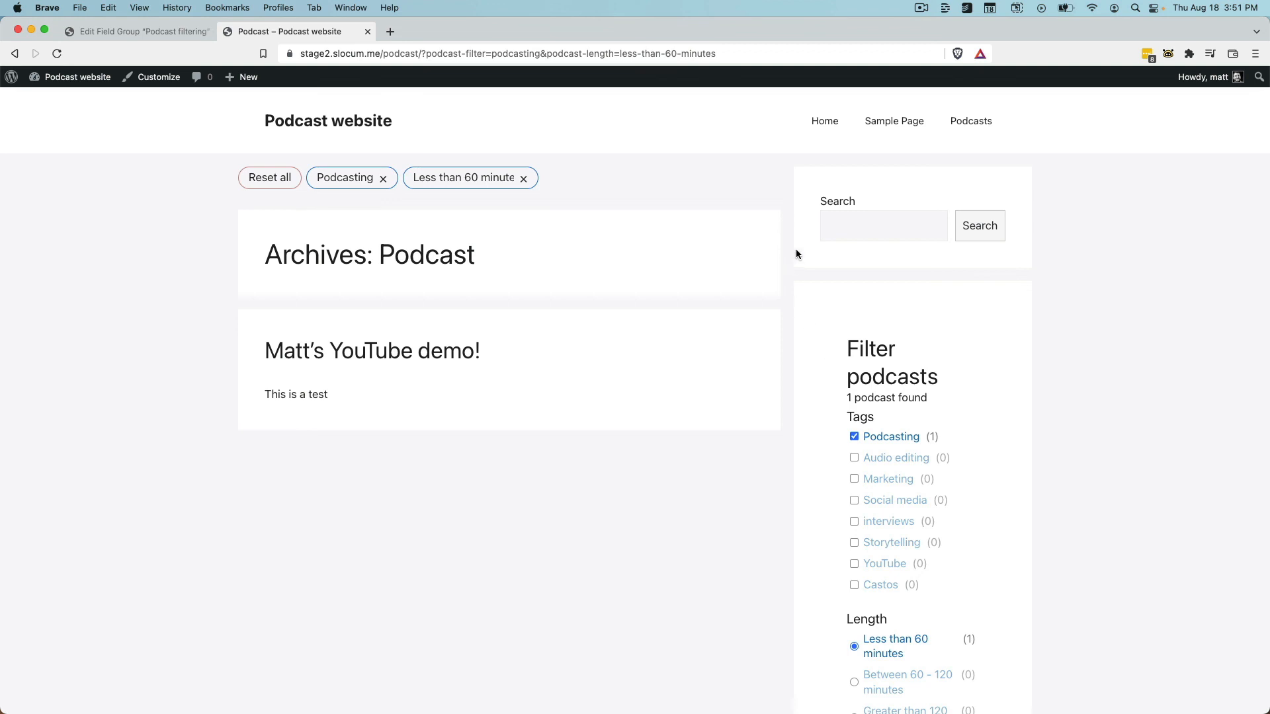
click(511, 188)
click(384, 177)
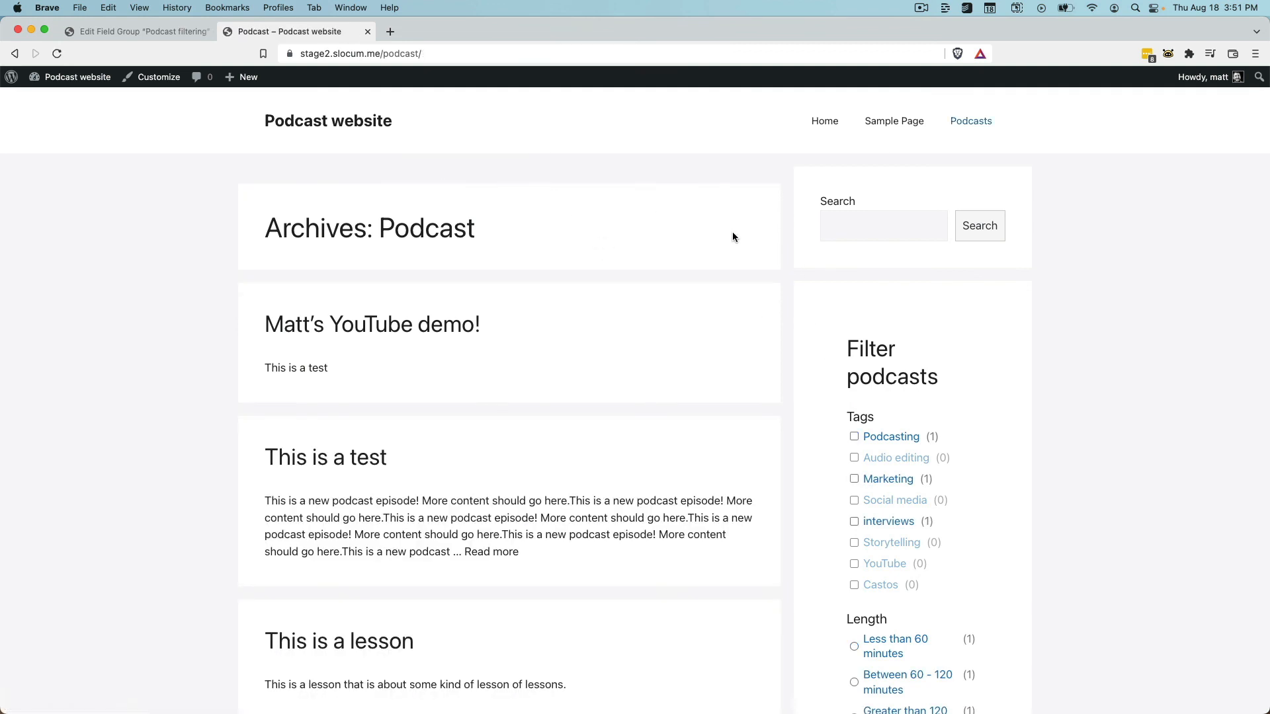
scroll(748, 278, down, 3)
scroll(797, 386, up, 3)
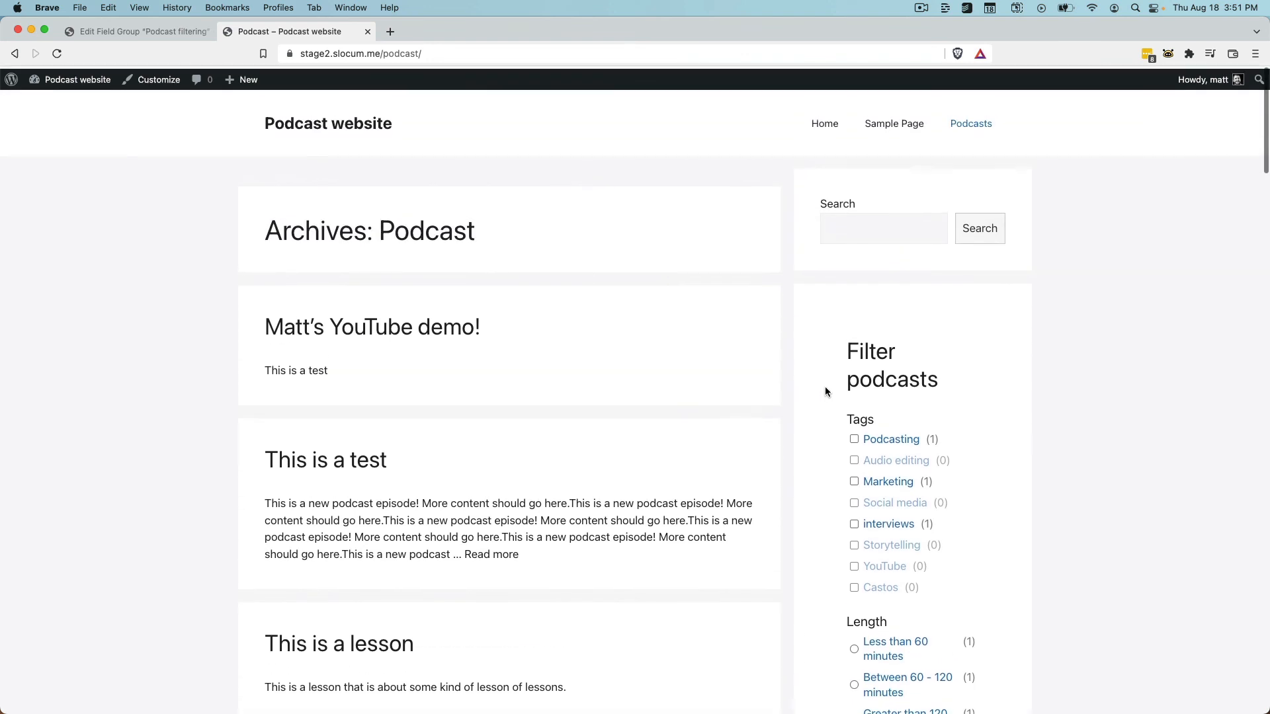